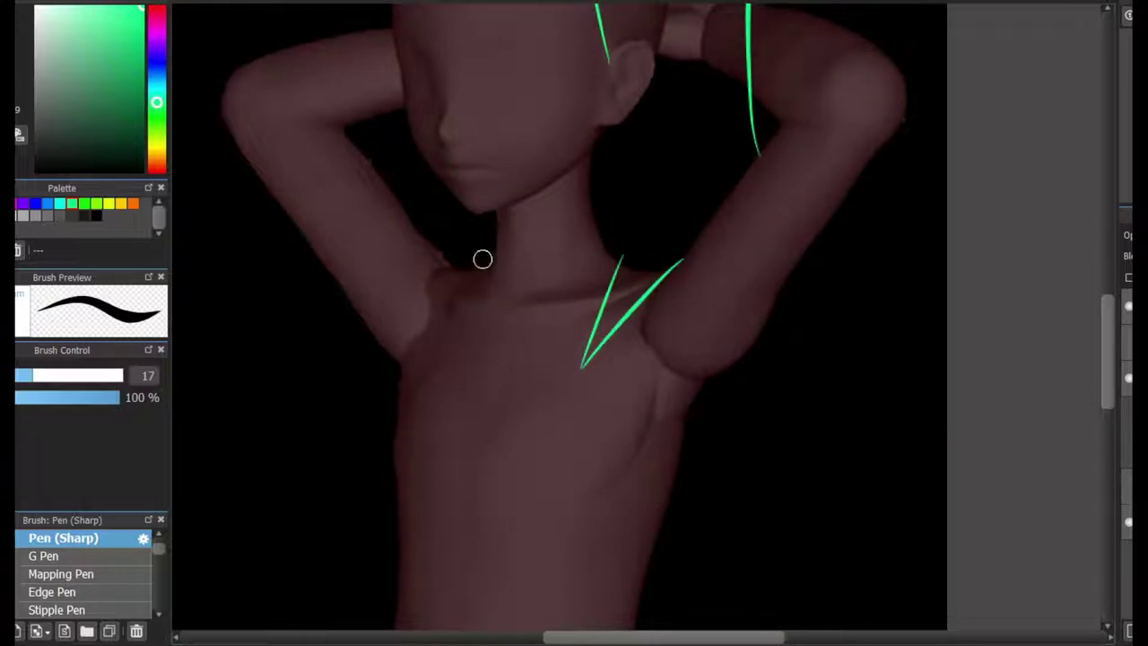
Sketch the second pointed shoulder flap in green, plus the ponytail curve and a hairline guide across the forehead.
{"action": "mouse_move", "coordinate": [483, 260]}
{"action": "left_mouse_down"}
{"action": "mouse_move", "coordinate": [436, 282]}
{"action": "mouse_move", "coordinate": [447, 262]}
{"action": "left_mouse_up"}
{"action": "left_click_drag", "start_coordinate": [681, 19], "coordinate": [770, 230]}
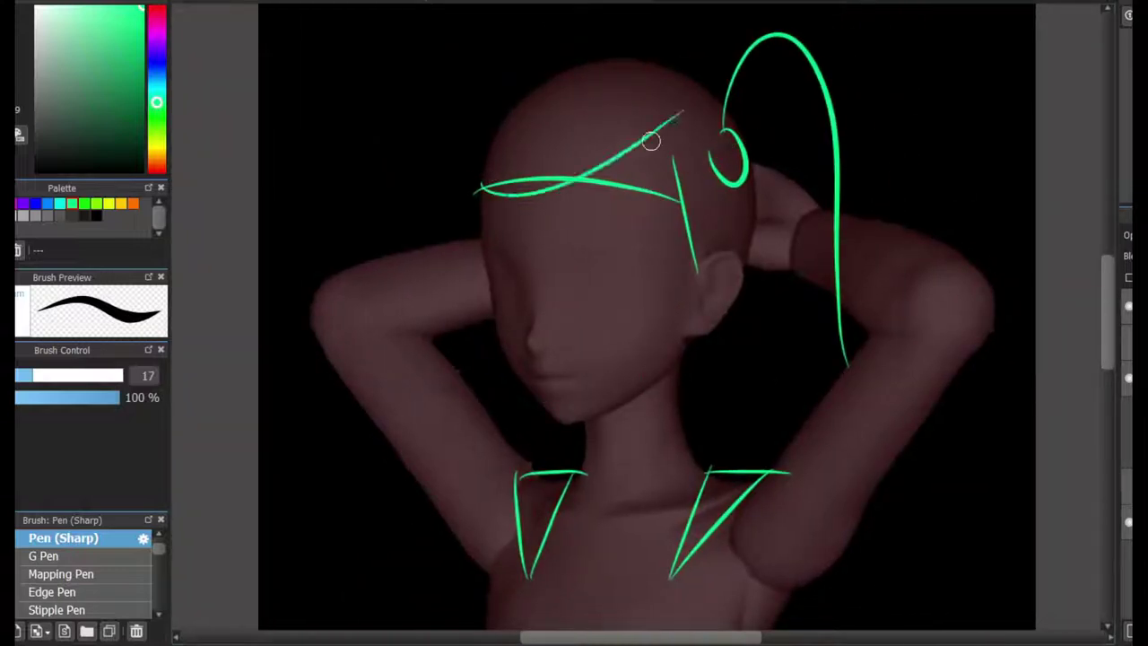
{"action": "left_click_drag", "start_coordinate": [512, 331], "coordinate": [659, 249]}
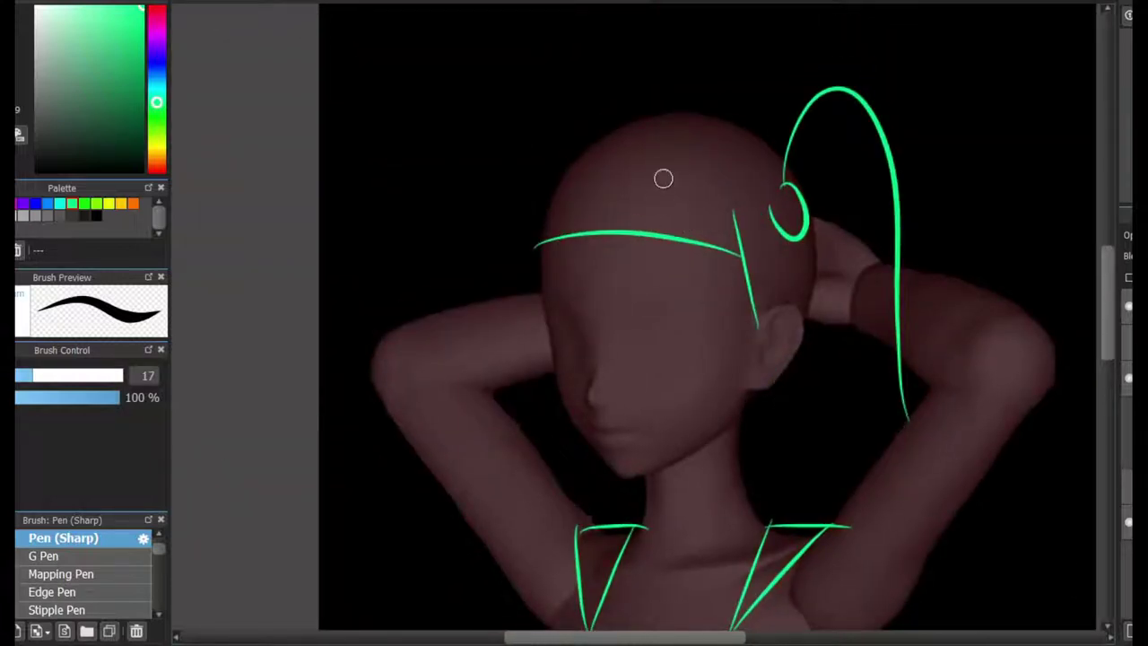
Sketch the parted bangs, the long side locks over the ear and the outer hair contour around the head.
{"action": "left_click_drag", "start_coordinate": [579, 191], "coordinate": [522, 327]}
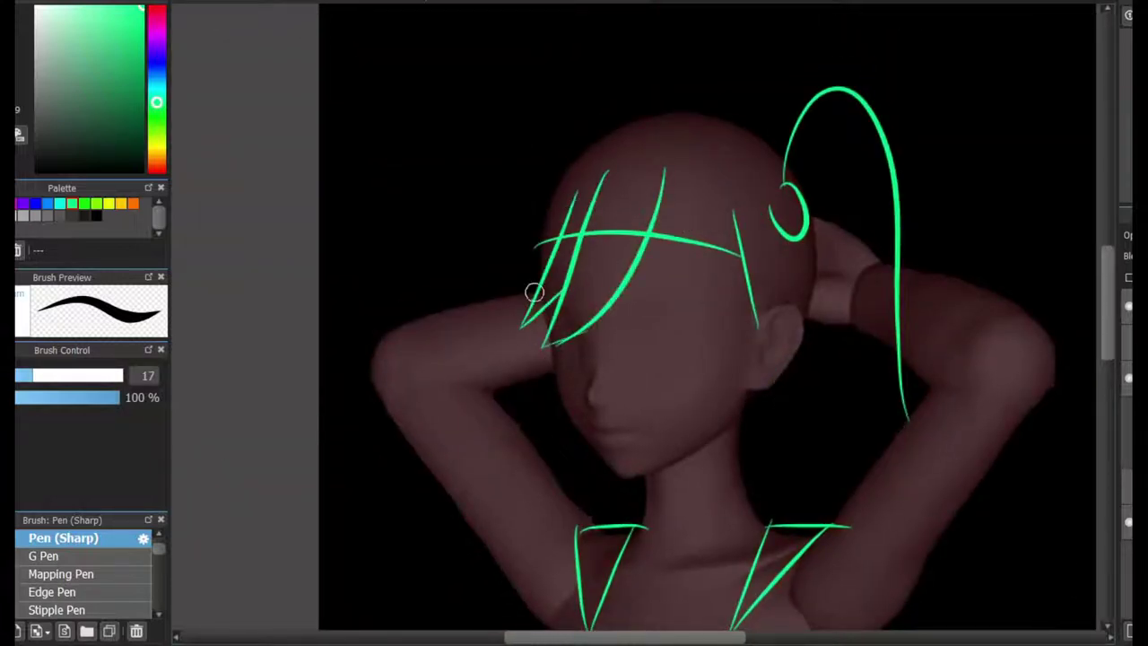
{"action": "left_click_drag", "start_coordinate": [666, 170], "coordinate": [728, 335]}
{"action": "left_click_drag", "start_coordinate": [736, 172], "coordinate": [742, 475]}
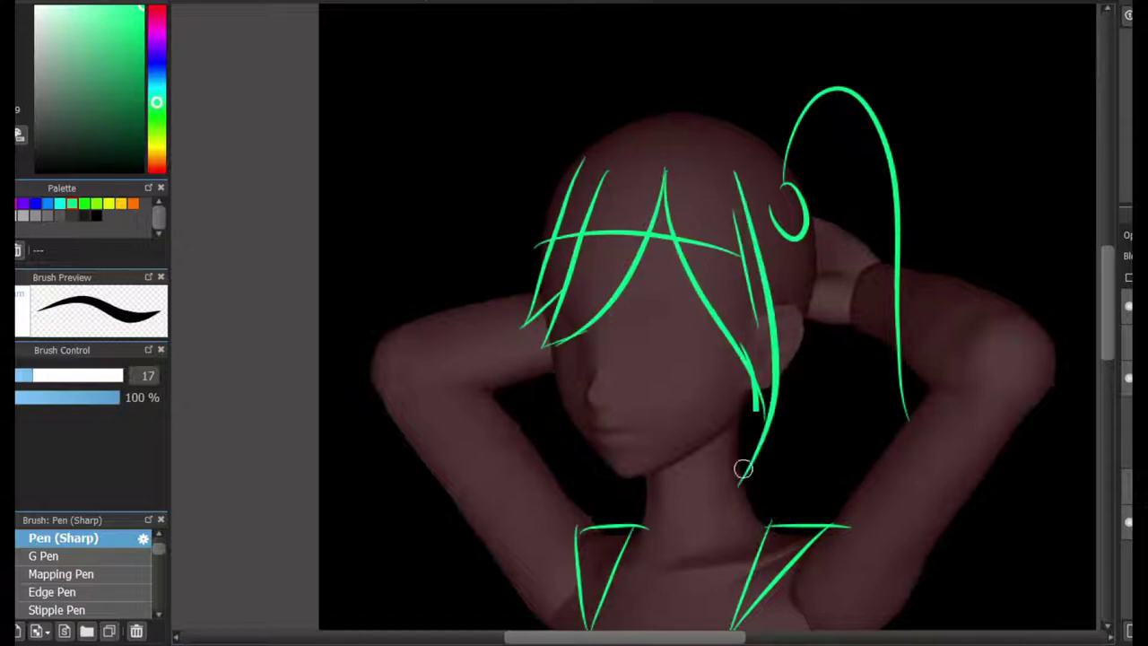
{"action": "key", "text": "ctrl+z"}
{"action": "left_click_drag", "start_coordinate": [772, 140], "coordinate": [780, 419]}
{"action": "left_click_drag", "start_coordinate": [530, 296], "coordinate": [749, 123]}
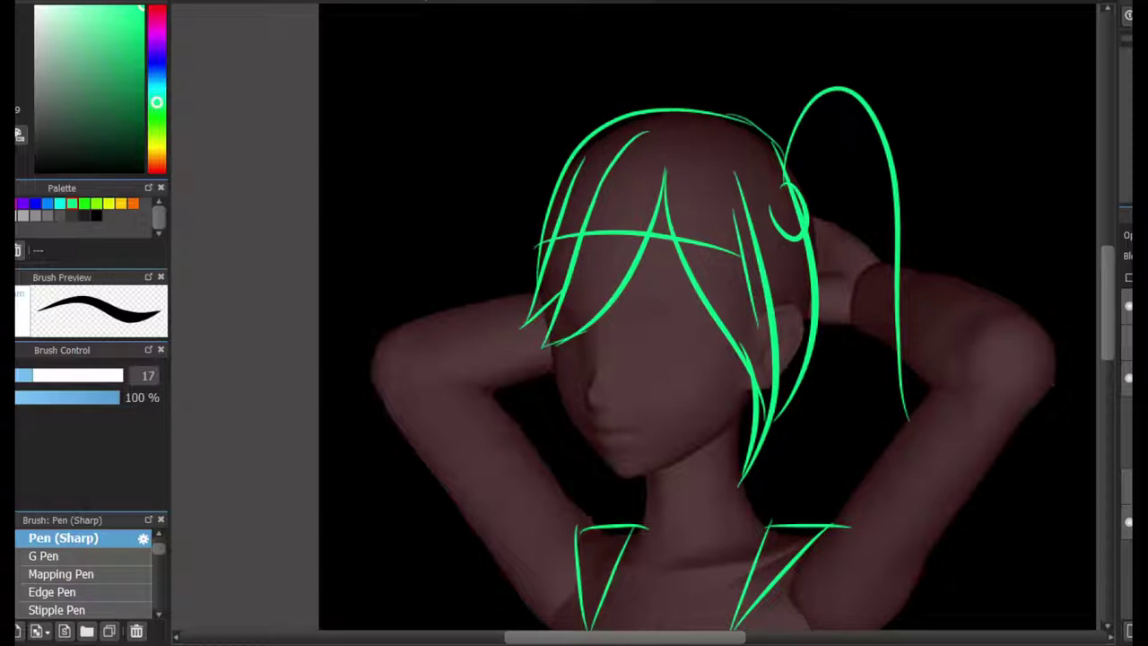
Sketch the facial features: a winking eye, an open eye with pupil and upper lid line, and a slight smile.
{"action": "scroll", "coordinate": [553, 324], "scroll_direction": "up", "scroll_amount": 3}
{"action": "key", "text": "ctrl+z"}
{"action": "key", "text": "ctrl+z"}
{"action": "left_click_drag", "start_coordinate": [476, 309], "coordinate": [562, 324]}
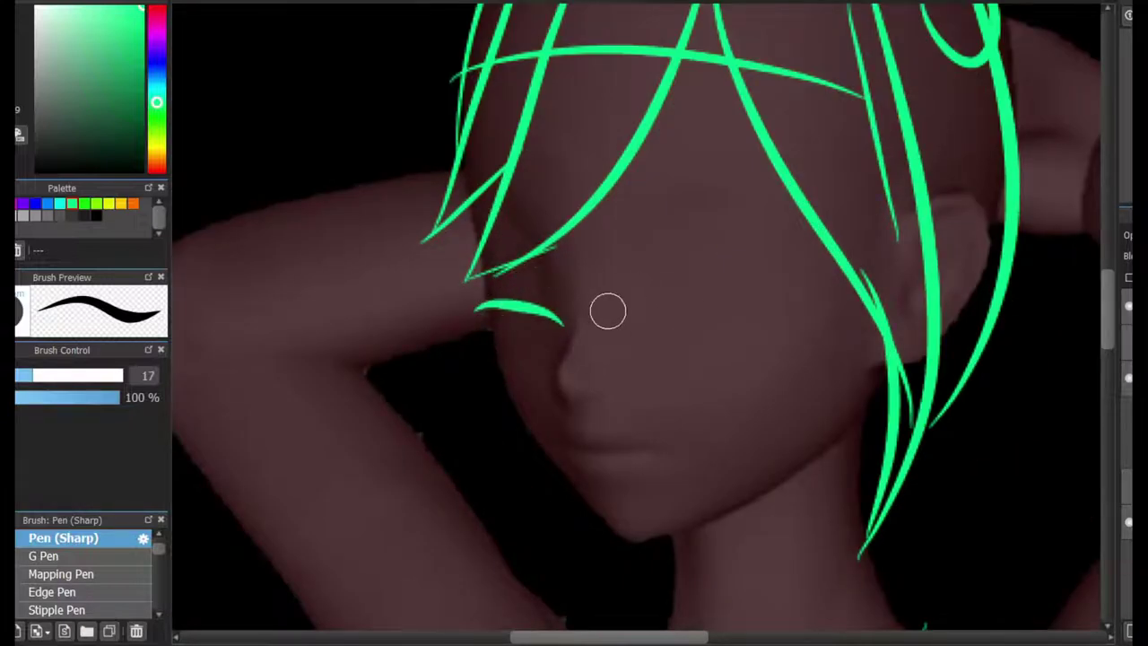
{"action": "key", "text": "ctrl+z"}
{"action": "left_click_drag", "start_coordinate": [678, 226], "coordinate": [766, 314]}
{"action": "left_click_drag", "start_coordinate": [676, 219], "coordinate": [674, 315]}
{"action": "left_click_drag", "start_coordinate": [731, 215], "coordinate": [724, 269]}
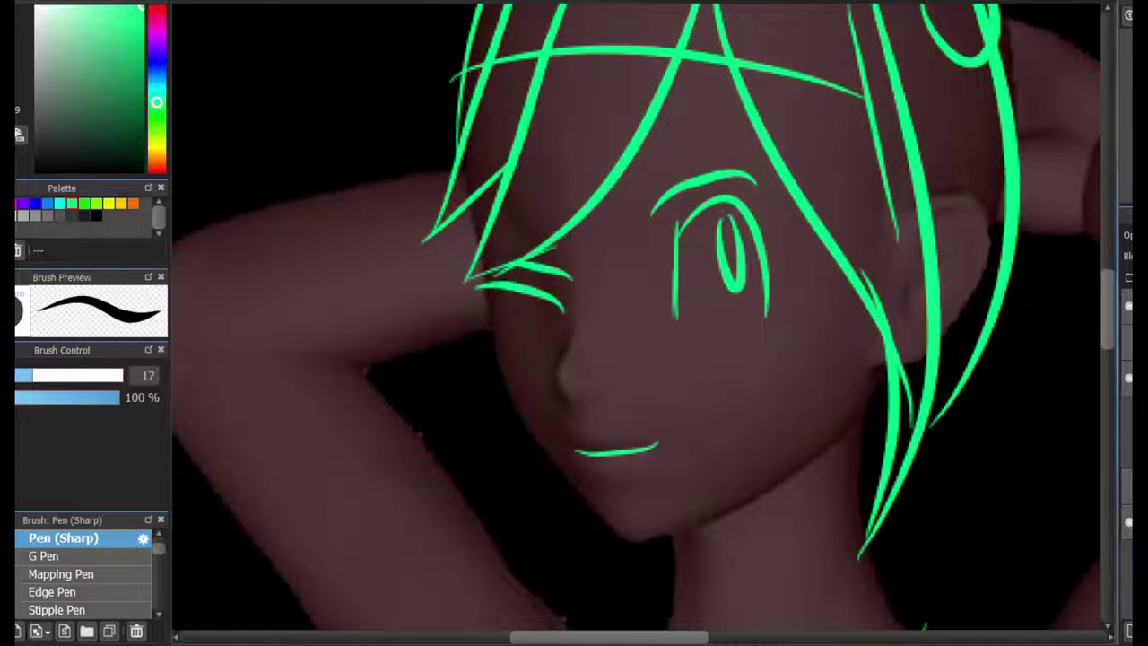
Sketch a collar band around the neck and the outline of a cropped top over the chest.
{"action": "scroll", "coordinate": [574, 269], "scroll_direction": "down", "scroll_amount": 5}
{"action": "mouse_move", "coordinate": [716, 177]}
{"action": "left_mouse_down"}
{"action": "mouse_move", "coordinate": [484, 201]}
{"action": "mouse_move", "coordinate": [717, 166]}
{"action": "left_mouse_up"}
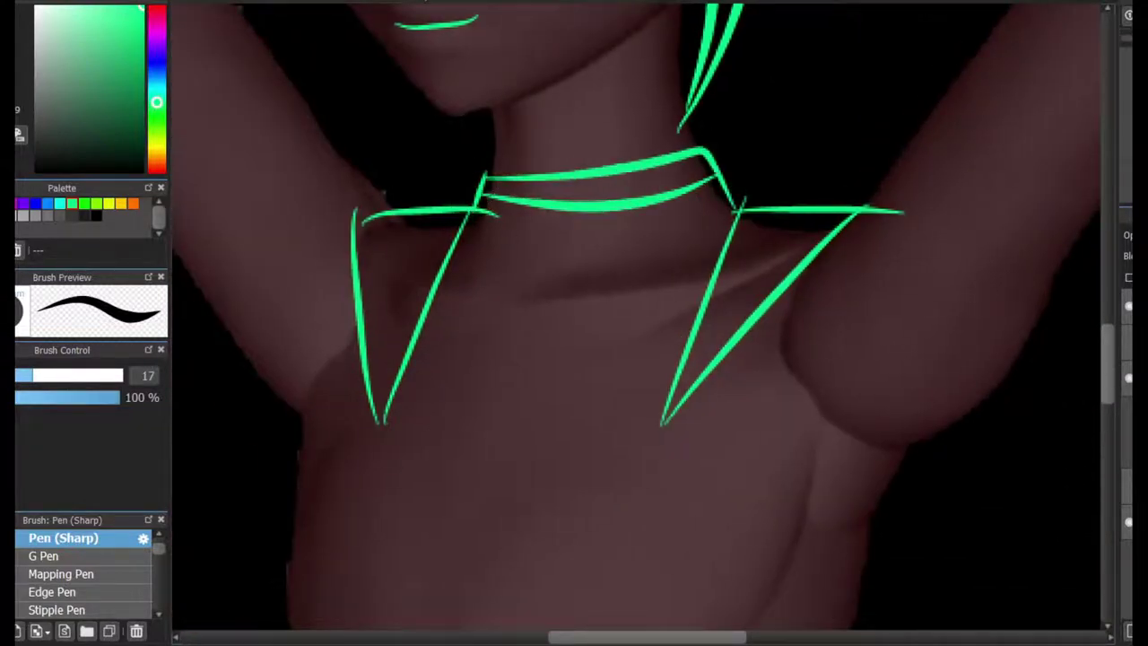
{"action": "scroll", "coordinate": [774, 233], "scroll_direction": "up", "scroll_amount": 10}
{"action": "scroll", "coordinate": [774, 233], "scroll_direction": "down", "scroll_amount": 8}
{"action": "scroll", "coordinate": [876, 263], "scroll_direction": "up", "scroll_amount": 2}
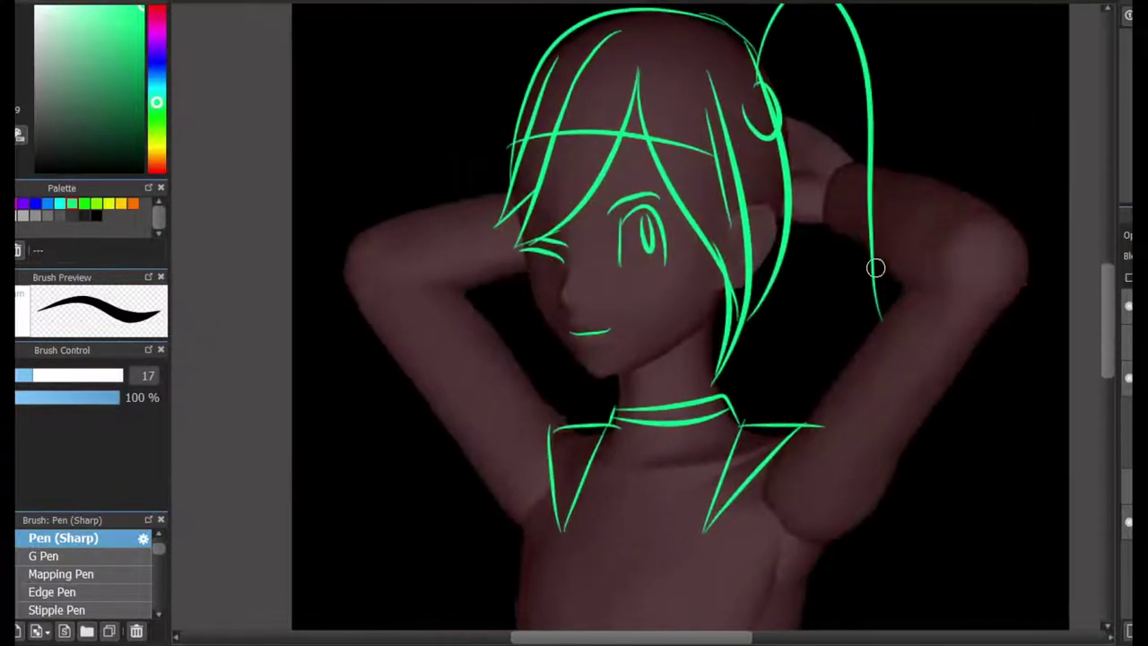
{"action": "scroll", "coordinate": [876, 264], "scroll_direction": "down", "scroll_amount": 5}
{"action": "left_click_drag", "start_coordinate": [633, 215], "coordinate": [571, 363]}
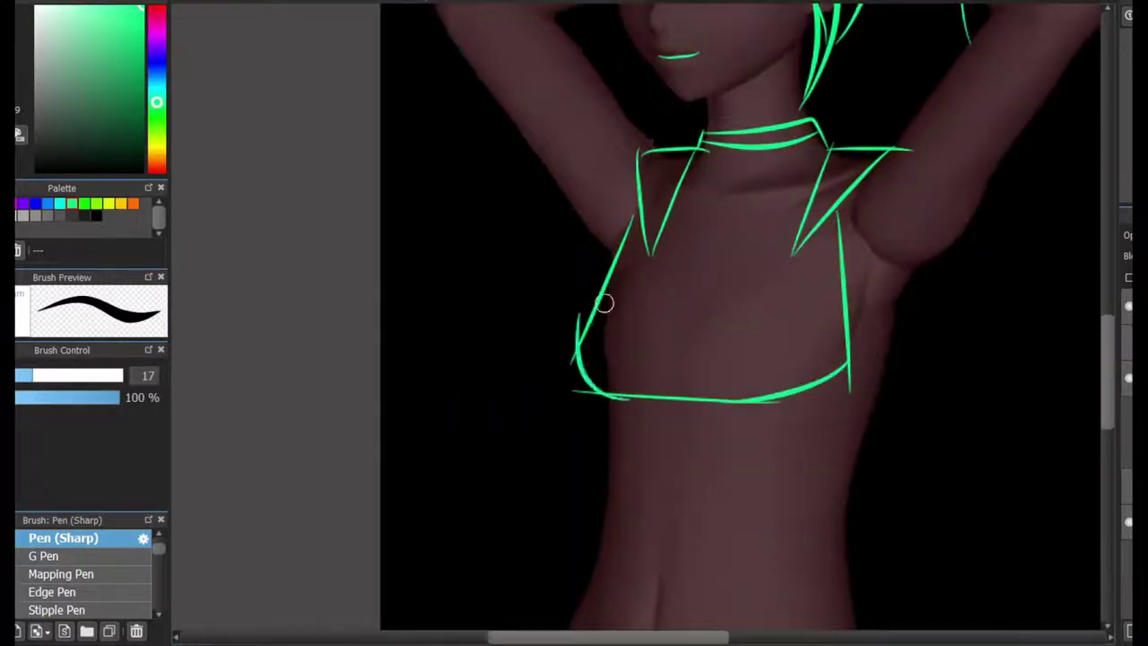
Add an inner curve at the top of the ponytail and a long tapering strand along its outer side.
{"action": "scroll", "coordinate": [604, 303], "scroll_direction": "up", "scroll_amount": 5}
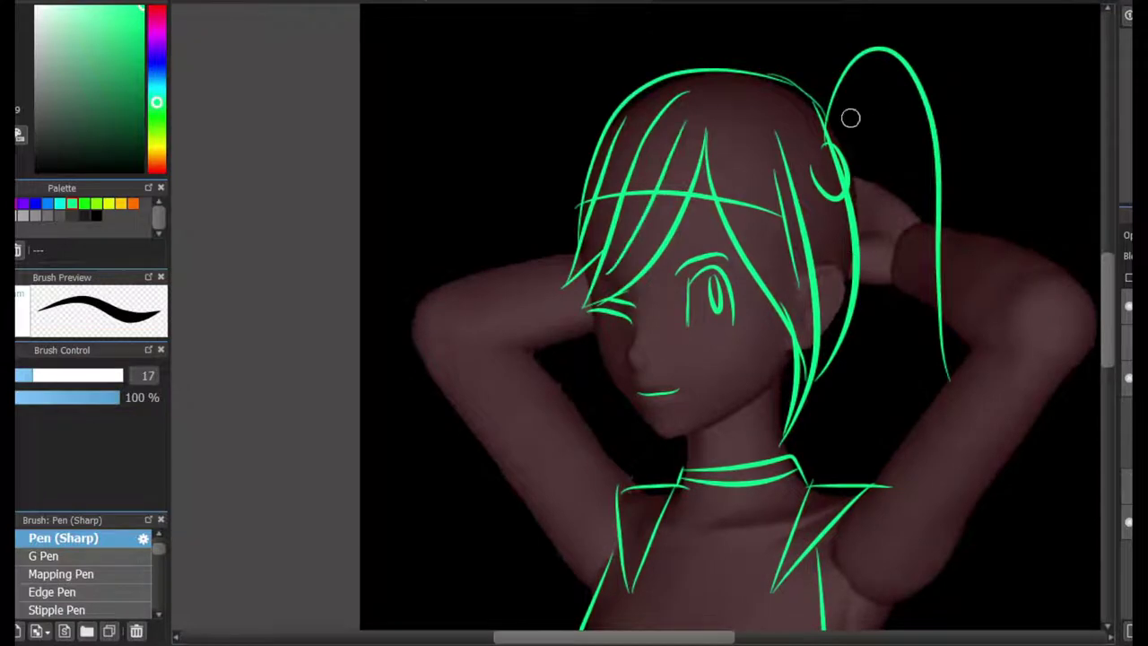
{"action": "left_click_drag", "start_coordinate": [850, 117], "coordinate": [913, 136]}
{"action": "mouse_move", "coordinate": [865, 197]}
{"action": "left_mouse_down"}
{"action": "mouse_move", "coordinate": [863, 280]}
{"action": "mouse_move", "coordinate": [937, 403]}
{"action": "left_mouse_up"}
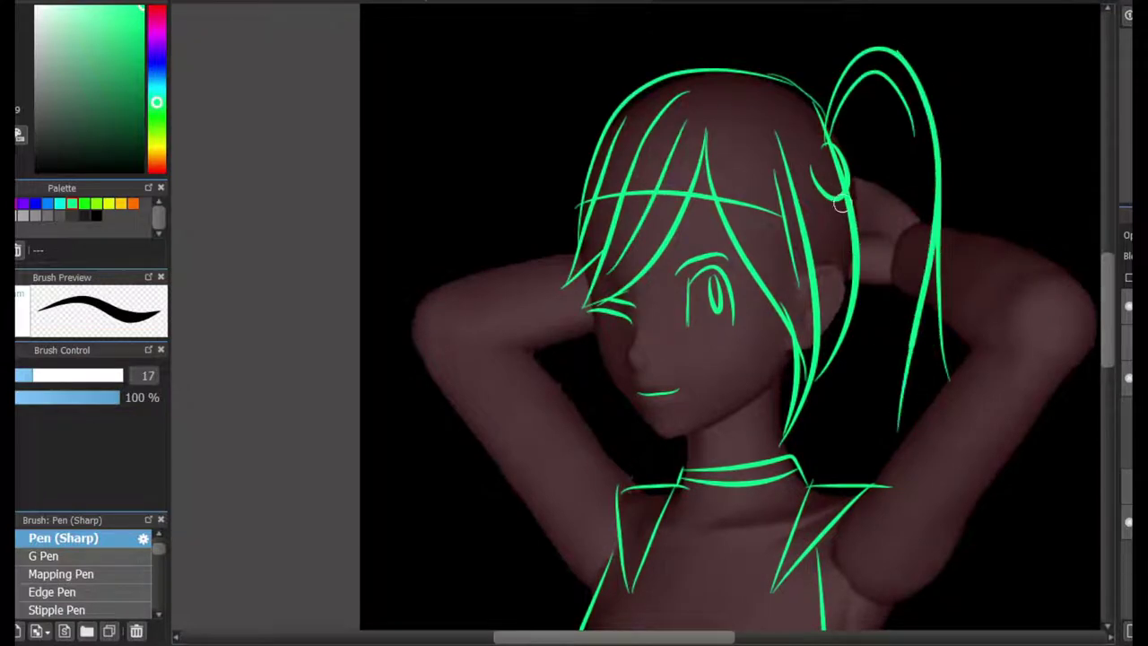
Sketch a V-shaped waistband across the hips and contour both sides of the torso down to the canvas edge.
{"action": "scroll", "coordinate": [896, 411], "scroll_direction": "down", "scroll_amount": 5}
{"action": "left_click_drag", "start_coordinate": [538, 383], "coordinate": [605, 453]}
{"action": "left_click_drag", "start_coordinate": [610, 452], "coordinate": [817, 376]}
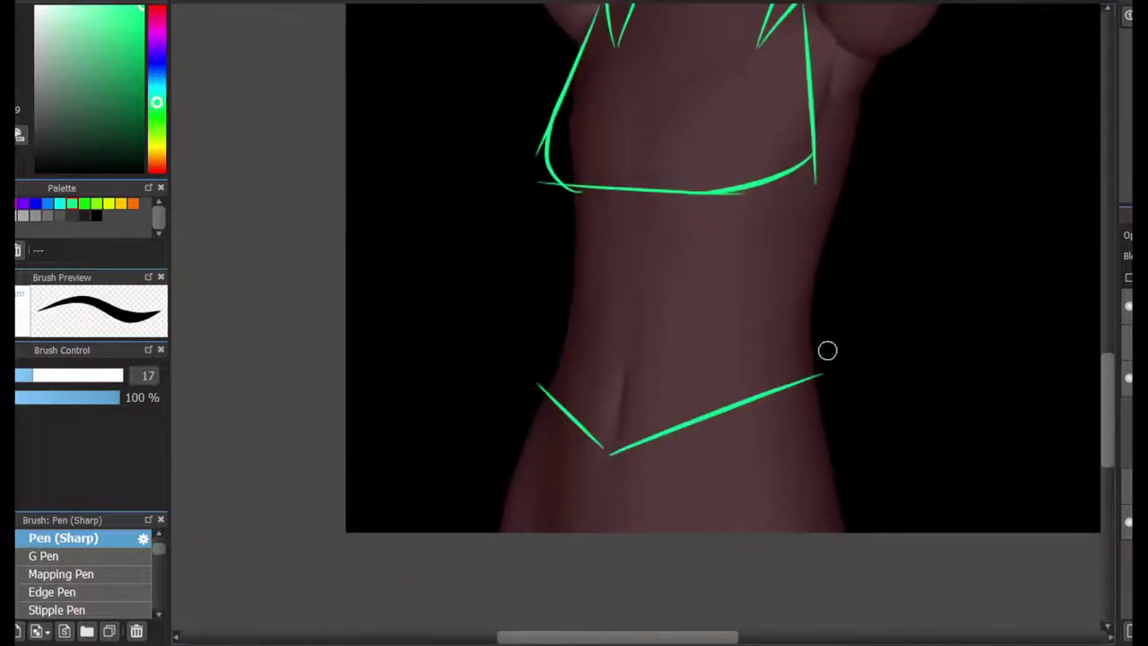
{"action": "left_click_drag", "start_coordinate": [864, 63], "coordinate": [814, 534]}
{"action": "left_click_drag", "start_coordinate": [574, 183], "coordinate": [484, 533]}
Complete the ponytail's inner edge and outline the top's V-shaped neckline and armhole.
{"action": "scroll", "coordinate": [502, 502], "scroll_direction": "up", "scroll_amount": 5}
{"action": "scroll", "coordinate": [723, 322], "scroll_direction": "down", "scroll_amount": 2}
{"action": "scroll", "coordinate": [722, 323], "scroll_direction": "right", "scroll_amount": 1}
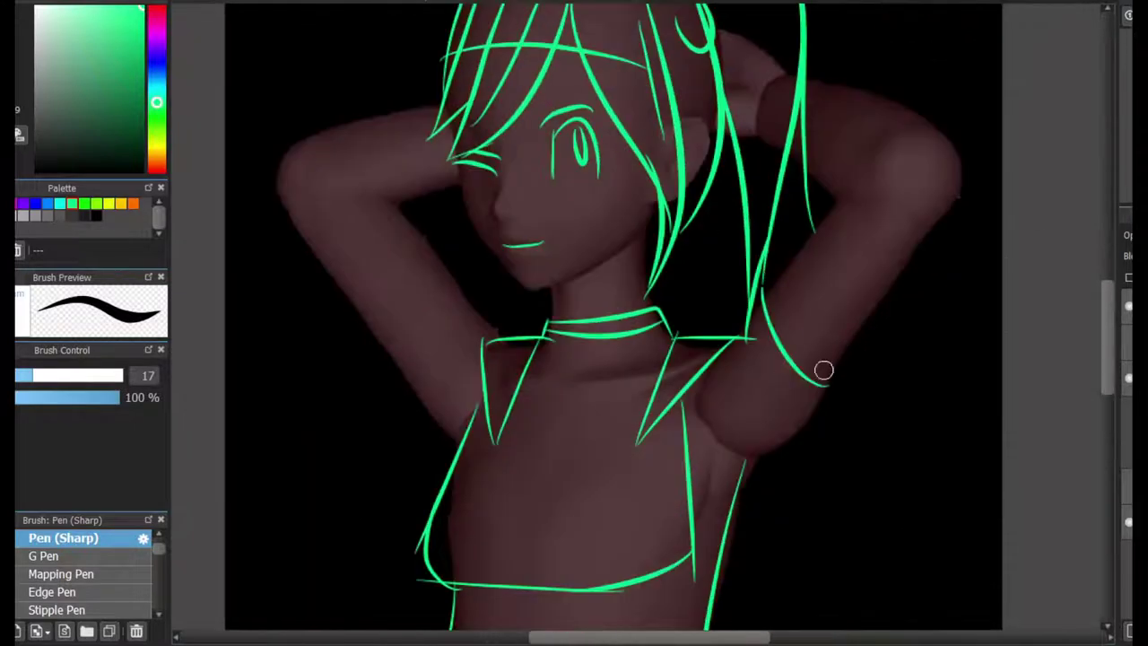
{"action": "scroll", "coordinate": [1082, 227], "scroll_direction": "up", "scroll_amount": 5}
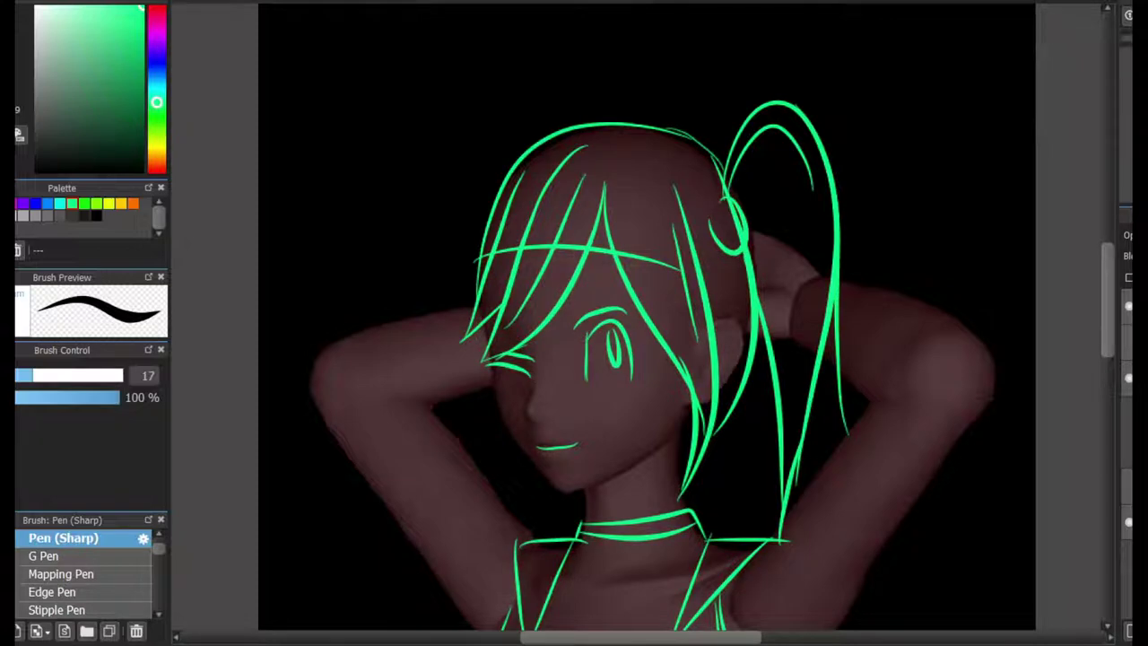
{"action": "scroll", "coordinate": [524, 151], "scroll_direction": "down", "scroll_amount": 5}
{"action": "scroll", "coordinate": [568, 184], "scroll_direction": "up", "scroll_amount": 5}
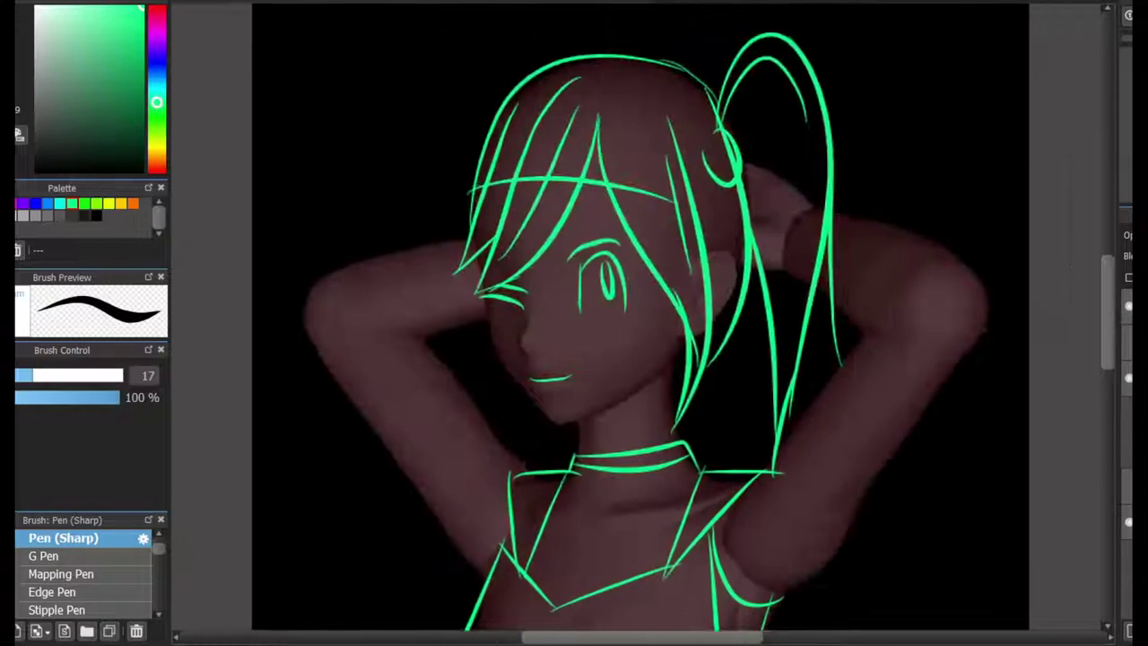
Sketch a long hair lock on the far side of the face and contour the underside of the raised arm.
{"action": "scroll", "coordinate": [879, 259], "scroll_direction": "up", "scroll_amount": 2}
{"action": "scroll", "coordinate": [389, 338], "scroll_direction": "up", "scroll_amount": 1}
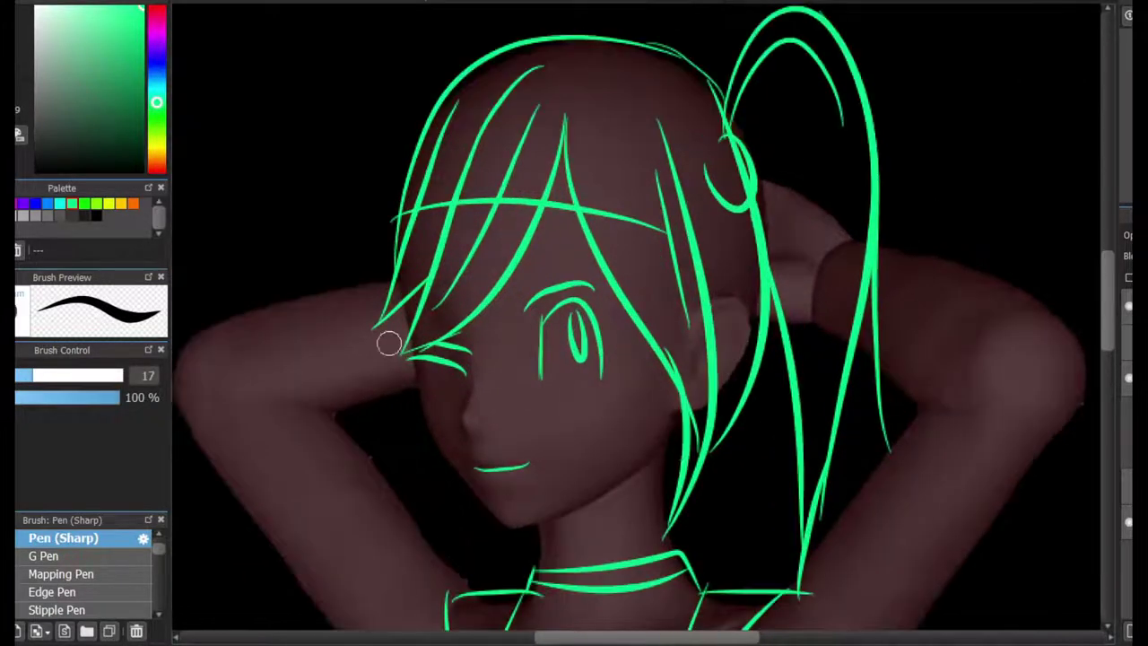
{"action": "scroll", "coordinate": [436, 428], "scroll_direction": "down", "scroll_amount": 5}
{"action": "left_click_drag", "start_coordinate": [778, 433], "coordinate": [877, 327]}
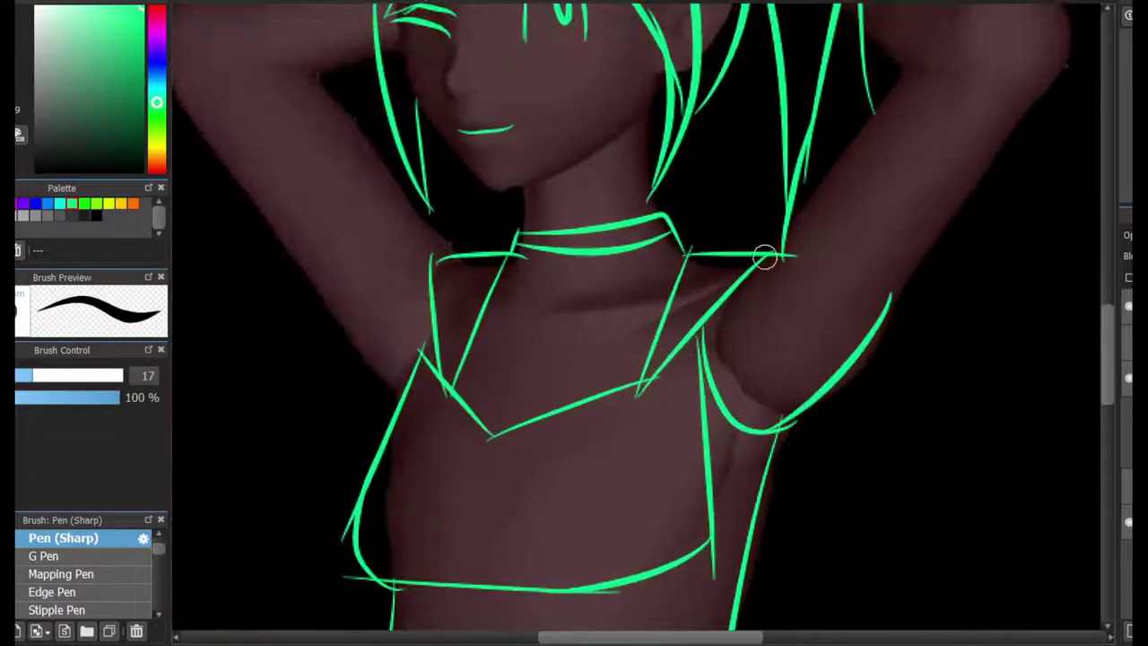
Outline both edges of the raised forearm behind the ponytail and erase the ponytail lines that cross it.
{"action": "scroll", "coordinate": [763, 257], "scroll_direction": "up", "scroll_amount": 5}
{"action": "left_click_drag", "start_coordinate": [816, 304], "coordinate": [984, 347]}
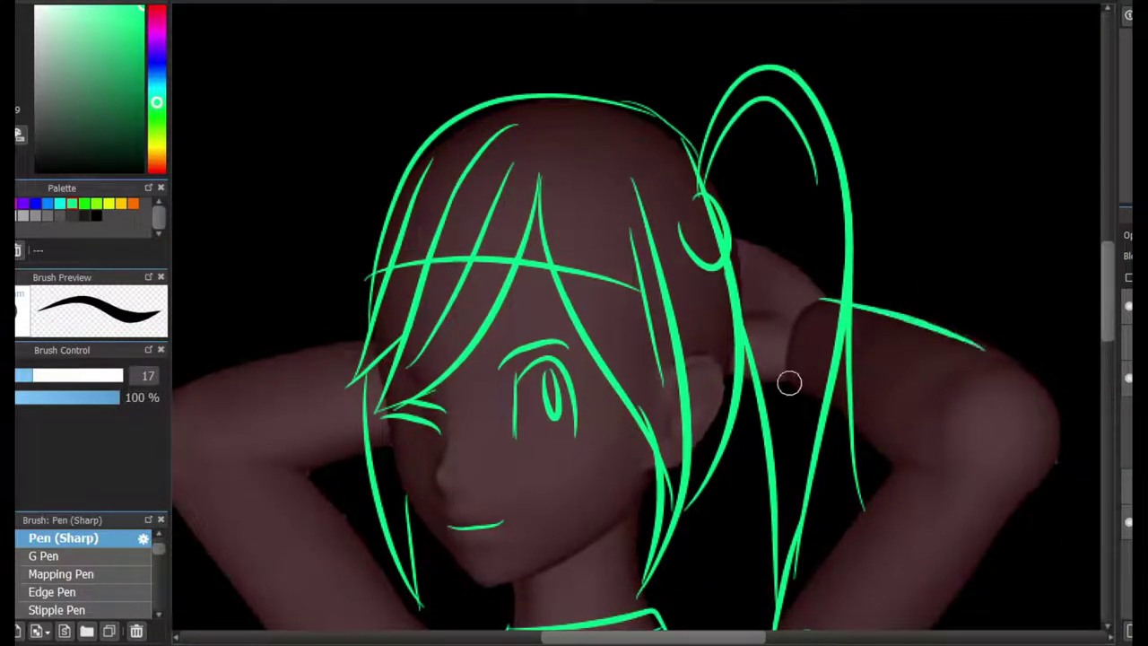
{"action": "key", "text": "e"}
{"action": "left_click_drag", "start_coordinate": [839, 349], "coordinate": [814, 336]}
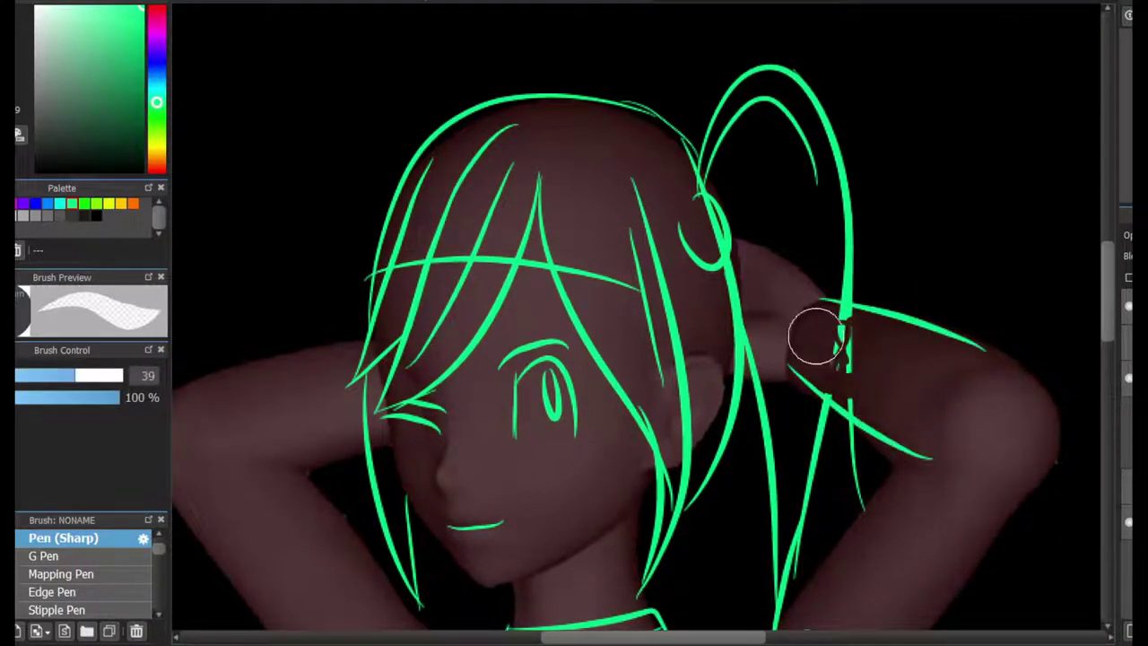
Try to sketch a tongue hanging below the smile with the pen.
{"action": "key", "text": "p"}
{"action": "scroll", "coordinate": [687, 313], "scroll_direction": "up", "scroll_amount": 3}
{"action": "left_click_drag", "start_coordinate": [599, 331], "coordinate": [595, 388]}
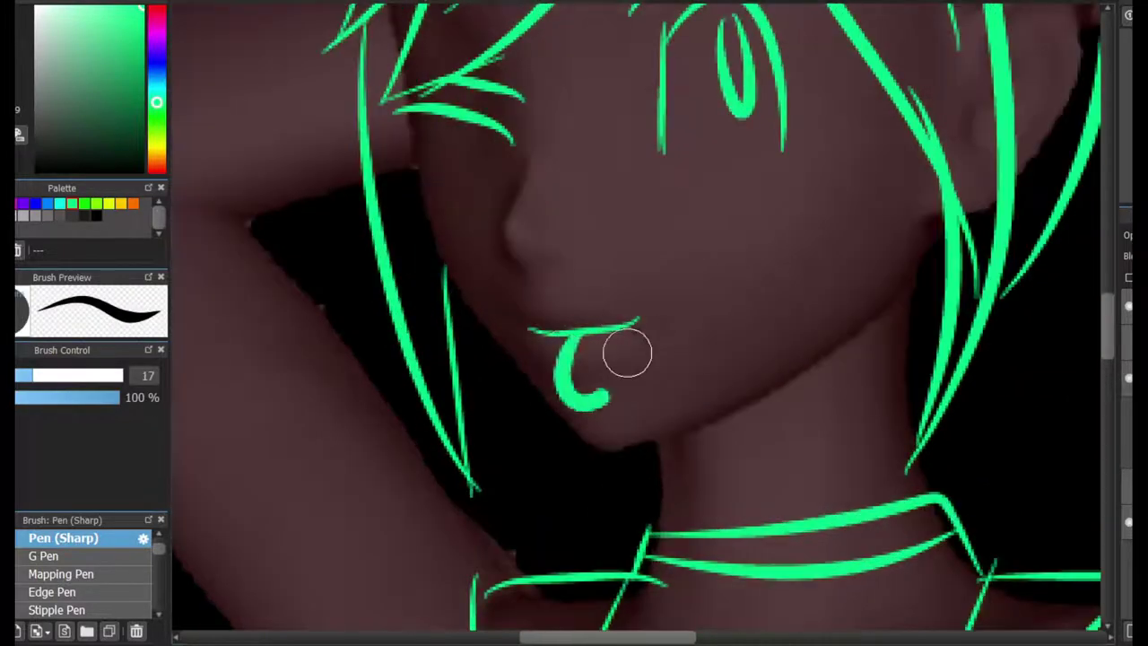
{"action": "key", "text": "ctrl+z"}
{"action": "left_click_drag", "start_coordinate": [585, 334], "coordinate": [619, 340]}
Add an outer loop to the hair tie at the ponytail's base and try a pointed ear on the side of the head.
{"action": "scroll", "coordinate": [619, 341], "scroll_direction": "down", "scroll_amount": 2}
{"action": "scroll", "coordinate": [639, 312], "scroll_direction": "up", "scroll_amount": 4}
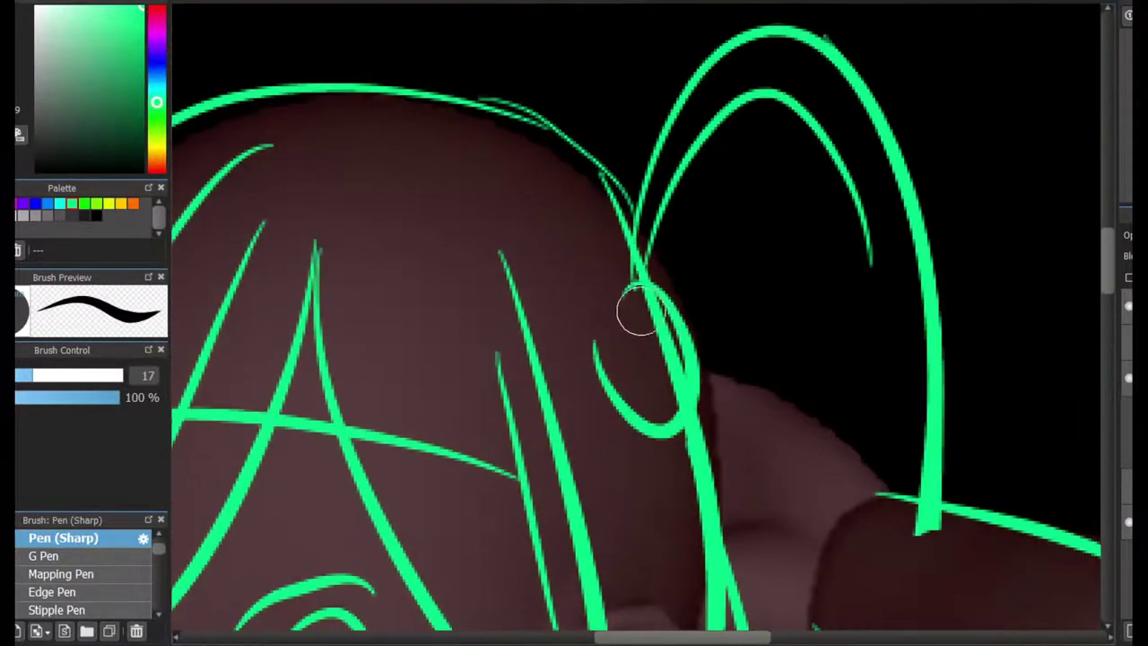
{"action": "scroll", "coordinate": [652, 298], "scroll_direction": "down", "scroll_amount": 5}
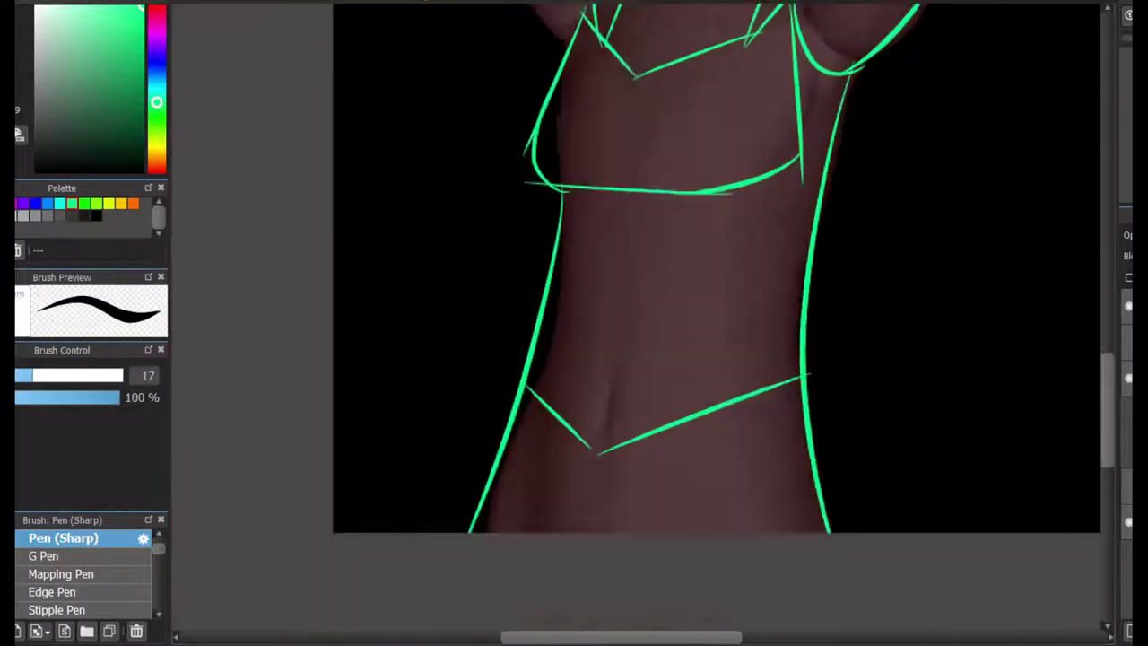
{"action": "scroll", "coordinate": [842, 179], "scroll_direction": "up", "scroll_amount": 5}
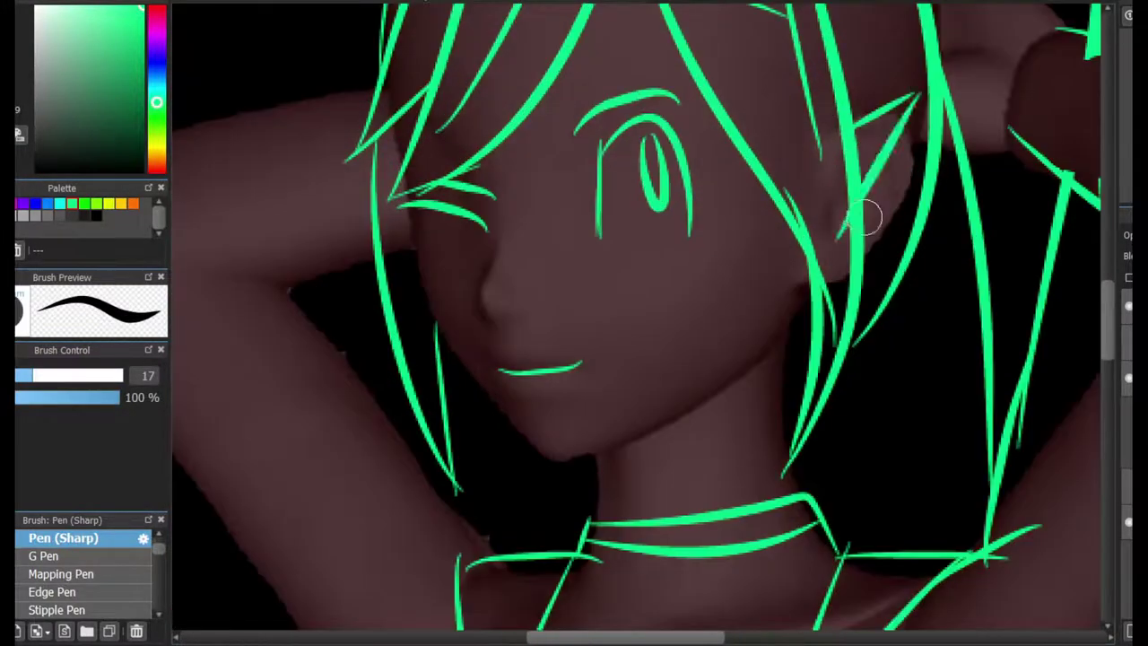
{"action": "scroll", "coordinate": [720, 134], "scroll_direction": "up", "scroll_amount": 3}
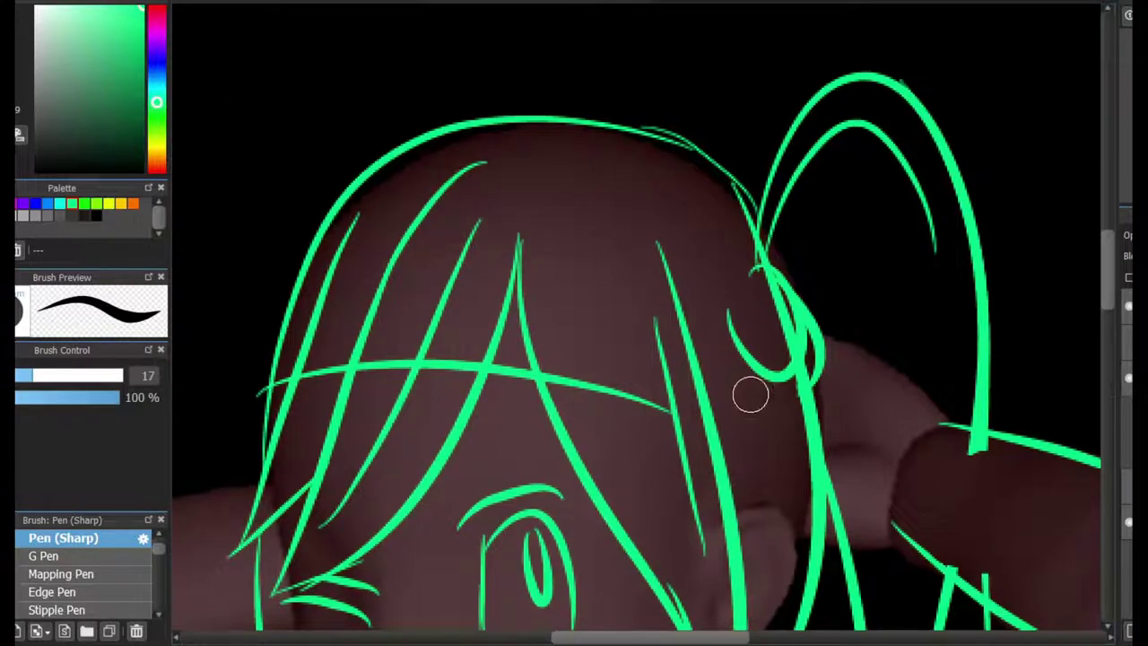
Try two versions of a tall pointed animal ear on top of the head.
{"action": "scroll", "coordinate": [709, 499], "scroll_direction": "up", "scroll_amount": 2}
{"action": "mouse_move", "coordinate": [602, 192]}
{"action": "left_mouse_down"}
{"action": "mouse_move", "coordinate": [690, 538]}
{"action": "mouse_move", "coordinate": [622, 448]}
{"action": "left_mouse_up"}
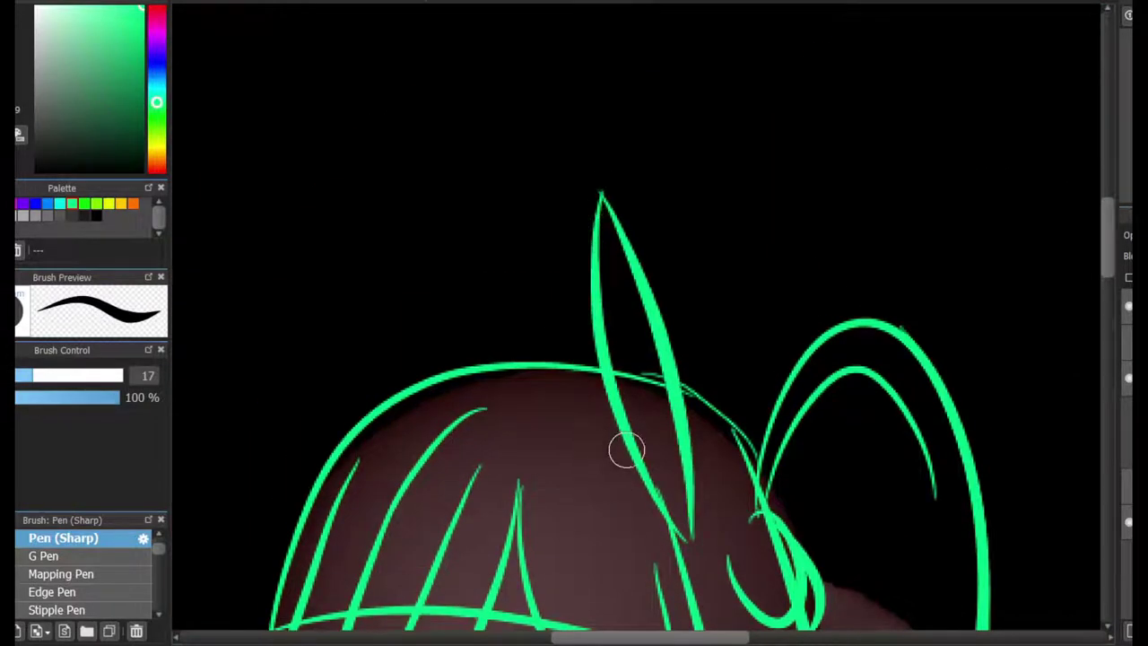
{"action": "key", "text": "ctrl+z"}
{"action": "left_click_drag", "start_coordinate": [587, 372], "coordinate": [672, 200]}
{"action": "left_click_drag", "start_coordinate": [717, 583], "coordinate": [671, 200]}
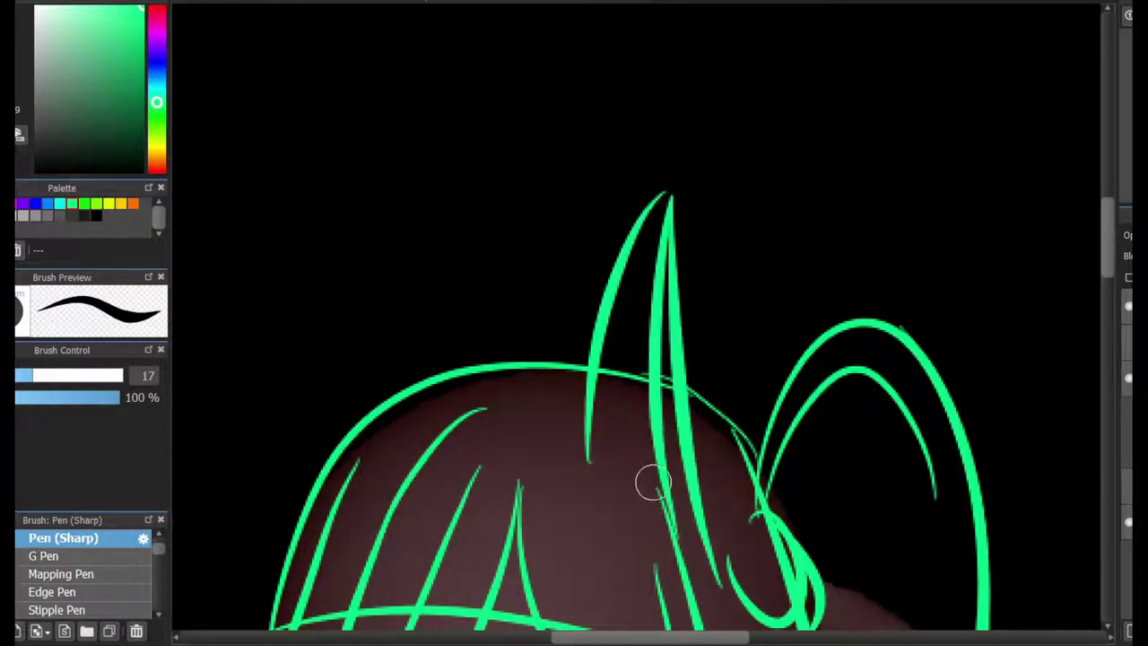
{"action": "key", "text": "ctrl+z"}
{"action": "key", "text": "ctrl+z"}
Sketch two pointed animal ears on top of the head with straight green guide strokes.
{"action": "left_click_drag", "start_coordinate": [597, 174], "coordinate": [599, 466]}
{"action": "left_click_drag", "start_coordinate": [610, 180], "coordinate": [708, 529]}
{"action": "left_click_drag", "start_coordinate": [307, 207], "coordinate": [422, 371]}
{"action": "mouse_move", "coordinate": [305, 211]}
{"action": "left_mouse_down"}
{"action": "mouse_move", "coordinate": [307, 264]}
{"action": "mouse_move", "coordinate": [345, 466]}
{"action": "left_mouse_up"}
Refine both animal ears with curved blue strokes and add an inner fold and fur tufts to the nearer ear.
{"action": "mouse_move", "coordinate": [597, 176]}
{"action": "left_mouse_down"}
{"action": "mouse_move", "coordinate": [603, 462]}
{"action": "mouse_move", "coordinate": [704, 516]}
{"action": "left_mouse_up"}
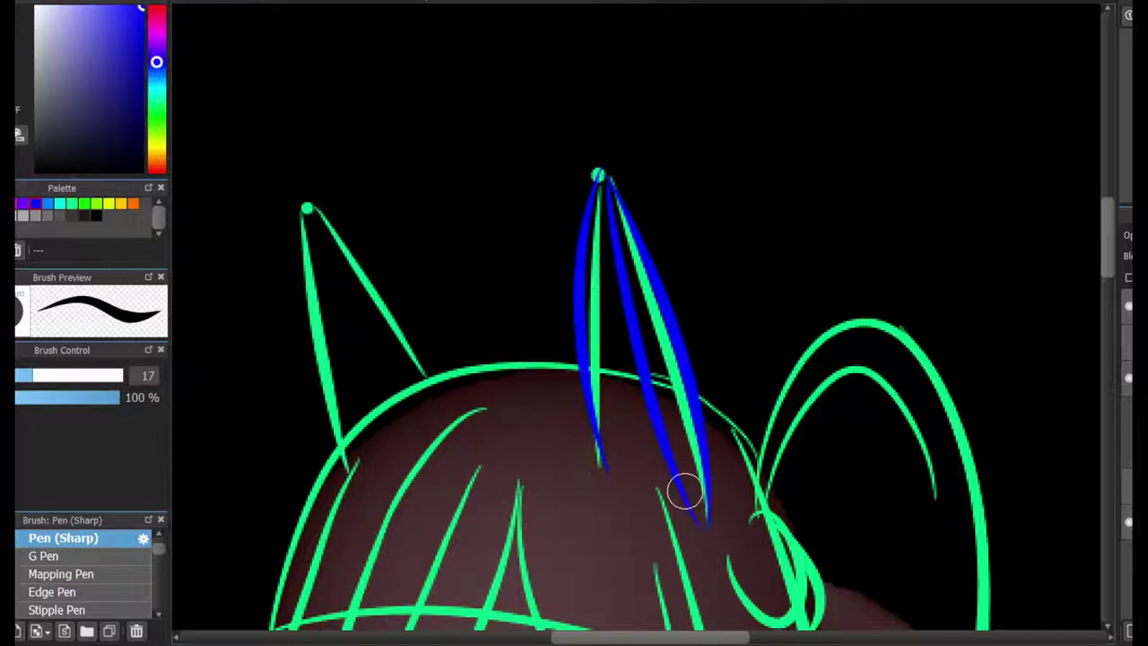
{"action": "left_click_drag", "start_coordinate": [305, 208], "coordinate": [339, 462]}
{"action": "left_click_drag", "start_coordinate": [309, 209], "coordinate": [421, 381]}
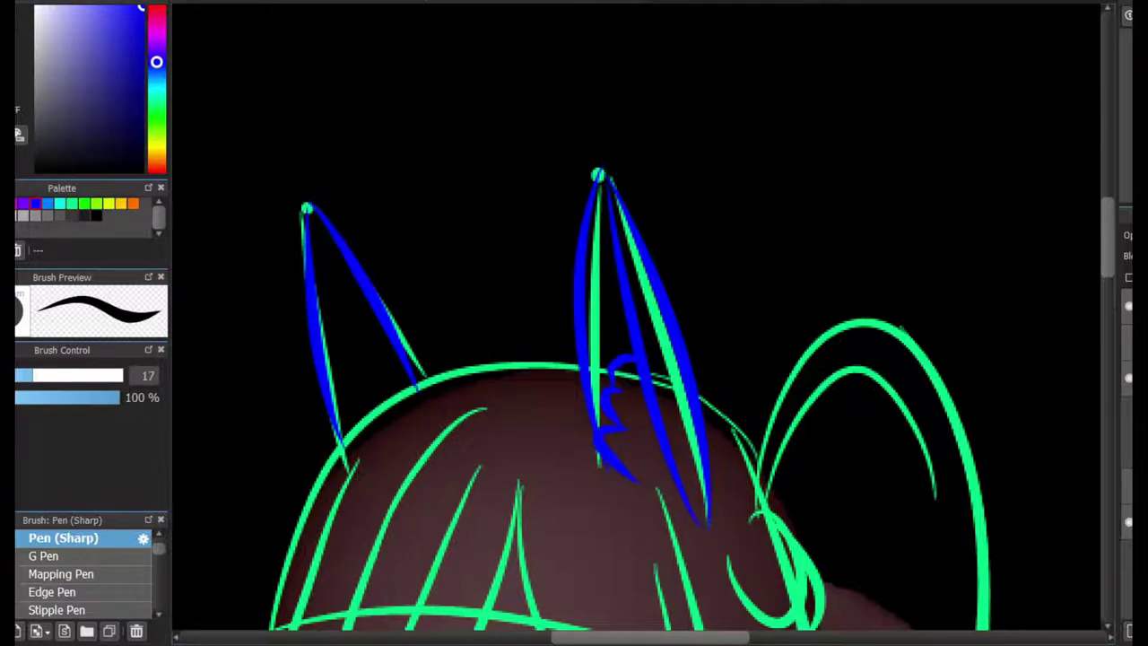
Sketch a blue chess knight emblem with a horse head and a rounded base bar on the chest.
{"action": "scroll", "coordinate": [530, 397], "scroll_direction": "down", "scroll_amount": 2}
{"action": "scroll", "coordinate": [516, 319], "scroll_direction": "up", "scroll_amount": 6}
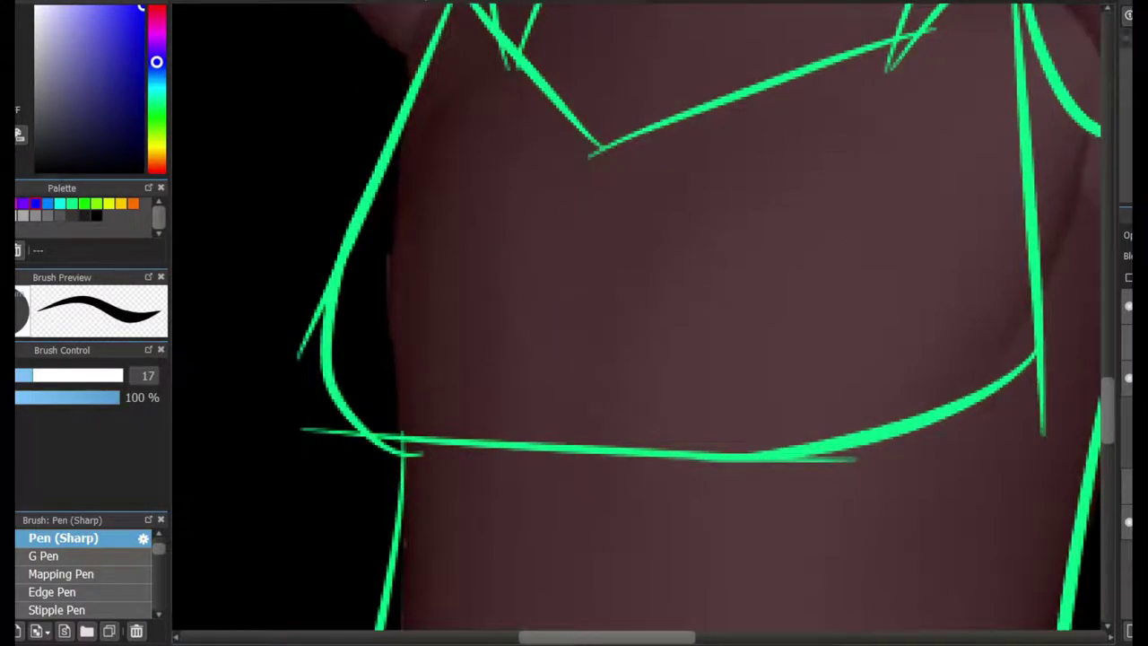
{"action": "scroll", "coordinate": [597, 79], "scroll_direction": "up", "scroll_amount": 5}
{"action": "scroll", "coordinate": [694, 106], "scroll_direction": "down", "scroll_amount": 2}
{"action": "scroll", "coordinate": [884, 246], "scroll_direction": "down", "scroll_amount": 5}
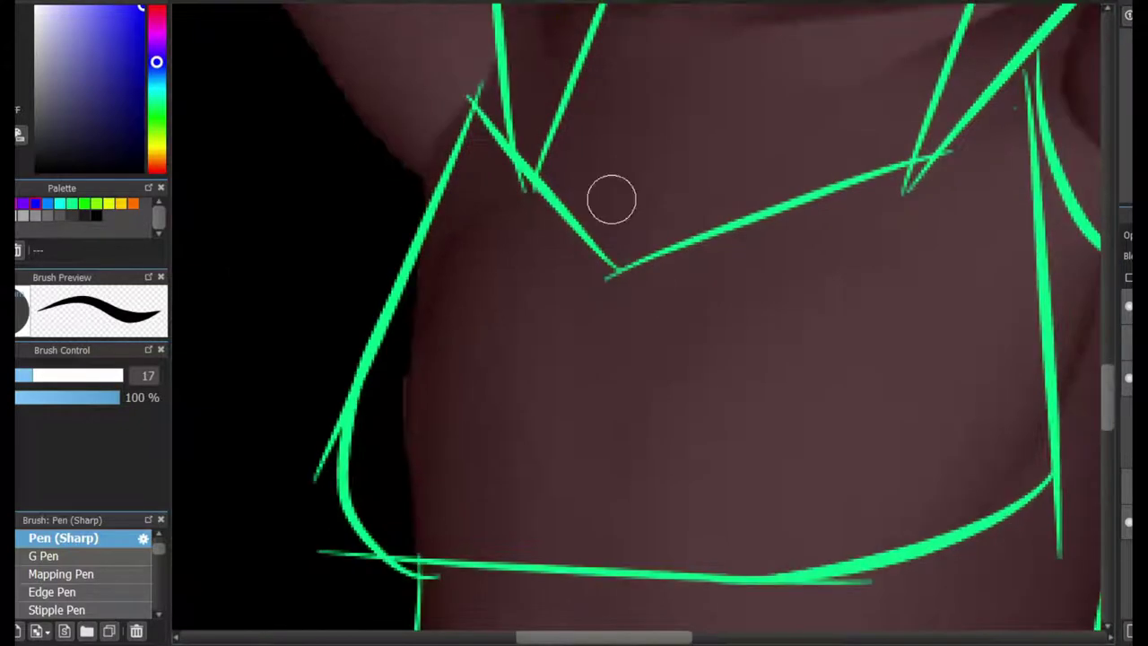
{"action": "mouse_move", "coordinate": [633, 213]}
{"action": "left_mouse_down"}
{"action": "mouse_move", "coordinate": [560, 325]}
{"action": "mouse_move", "coordinate": [731, 328]}
{"action": "left_mouse_up"}
{"action": "left_click_drag", "start_coordinate": [714, 117], "coordinate": [718, 327]}
{"action": "mouse_move", "coordinate": [543, 212]}
{"action": "left_mouse_down"}
{"action": "mouse_move", "coordinate": [716, 116]}
{"action": "mouse_move", "coordinate": [786, 253]}
{"action": "left_mouse_up"}
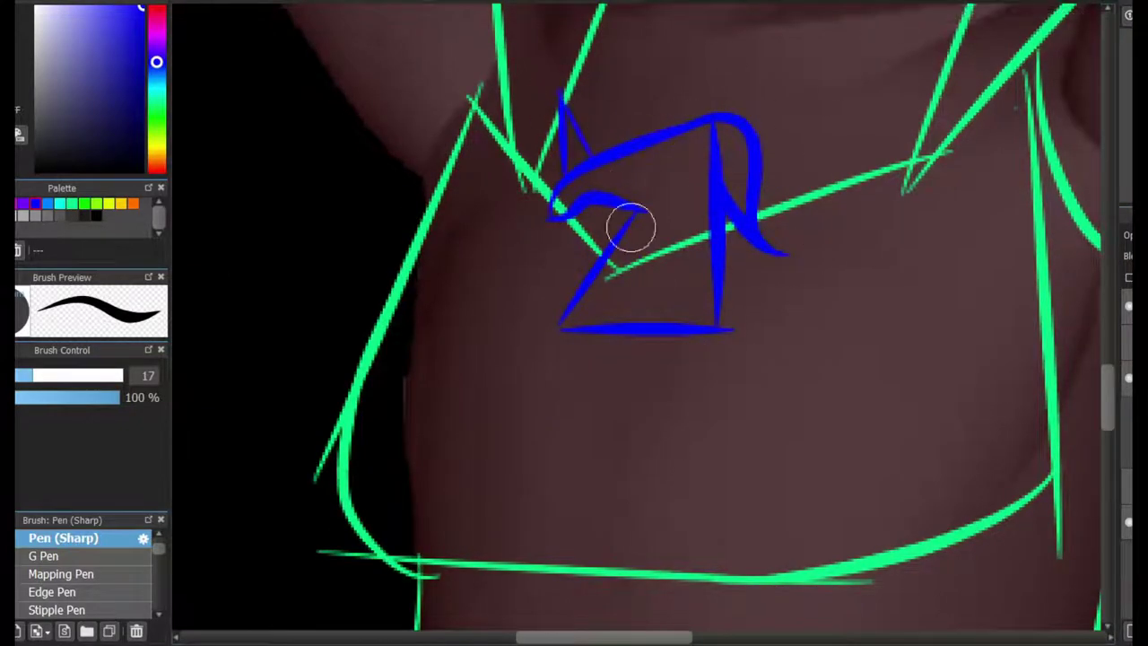
{"action": "scroll", "coordinate": [630, 227], "scroll_direction": "down", "scroll_amount": 2}
{"action": "mouse_move", "coordinate": [495, 249]}
{"action": "left_mouse_down"}
{"action": "mouse_move", "coordinate": [702, 255]}
{"action": "mouse_move", "coordinate": [609, 290]}
{"action": "mouse_move", "coordinate": [679, 249]}
{"action": "left_mouse_up"}
{"action": "scroll", "coordinate": [640, 292], "scroll_direction": "down", "scroll_amount": 1}
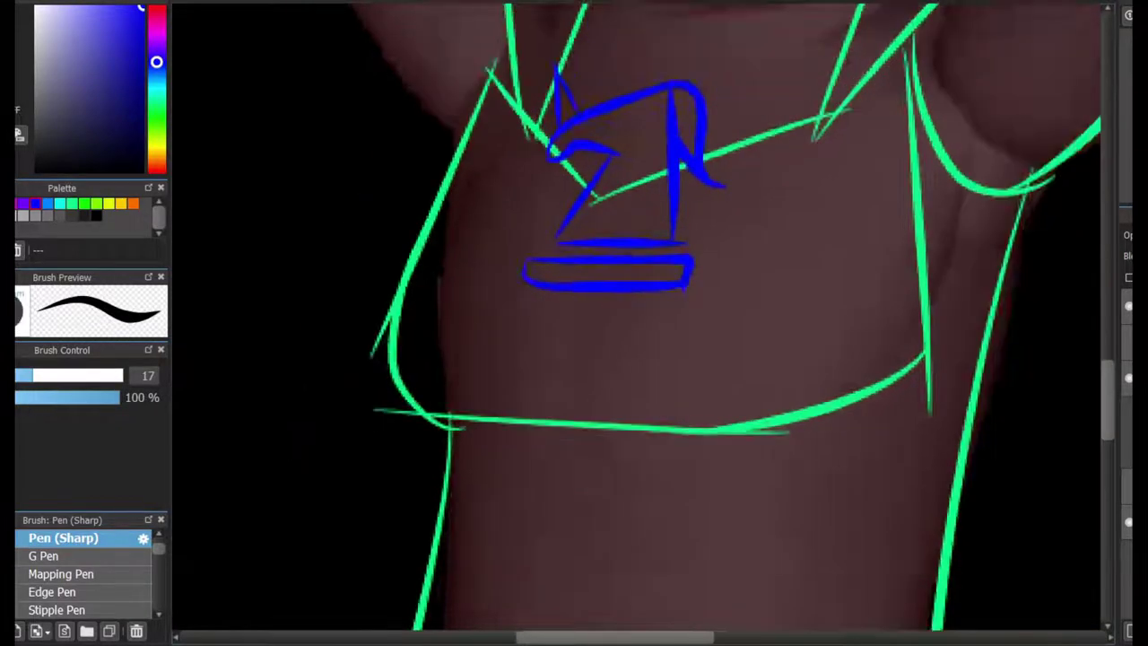
Sketch both sides of the neck at the collar and two small four-sided marks on the upper arm in blue.
{"action": "scroll", "coordinate": [636, 323], "scroll_direction": "down", "scroll_amount": 3}
{"action": "scroll", "coordinate": [758, 291], "scroll_direction": "up", "scroll_amount": 1}
{"action": "left_click_drag", "start_coordinate": [758, 291], "coordinate": [733, 126]}
{"action": "scroll", "coordinate": [644, 374], "scroll_direction": "up", "scroll_amount": 2}
{"action": "left_click_drag", "start_coordinate": [633, 331], "coordinate": [642, 368]}
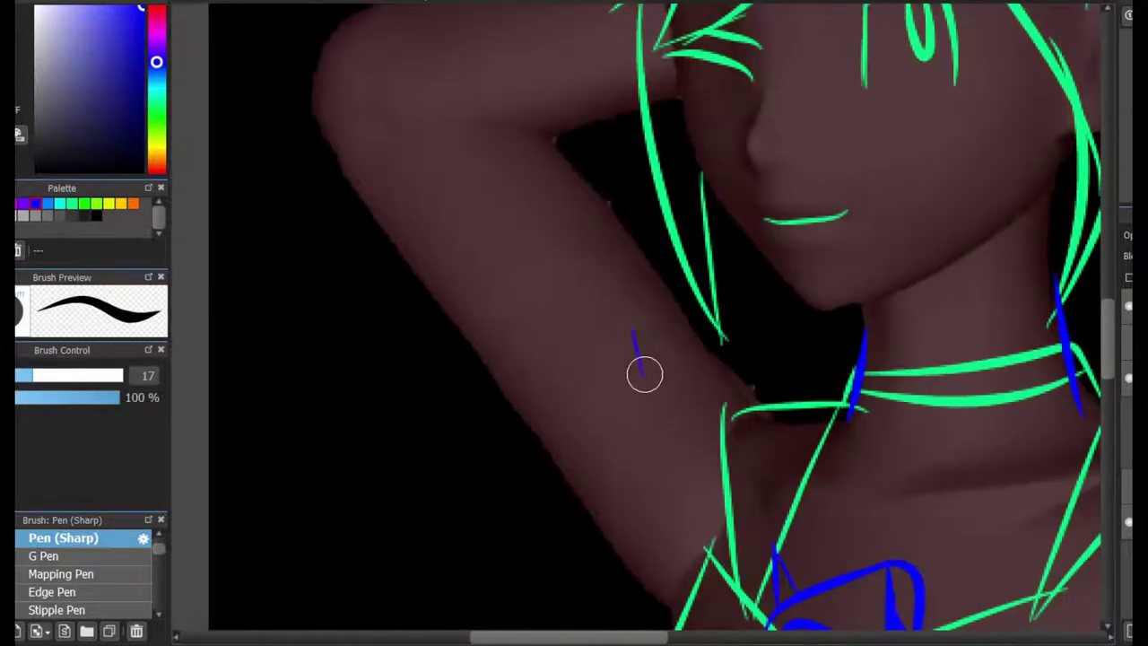
{"action": "scroll", "coordinate": [627, 321], "scroll_direction": "down", "scroll_amount": 3}
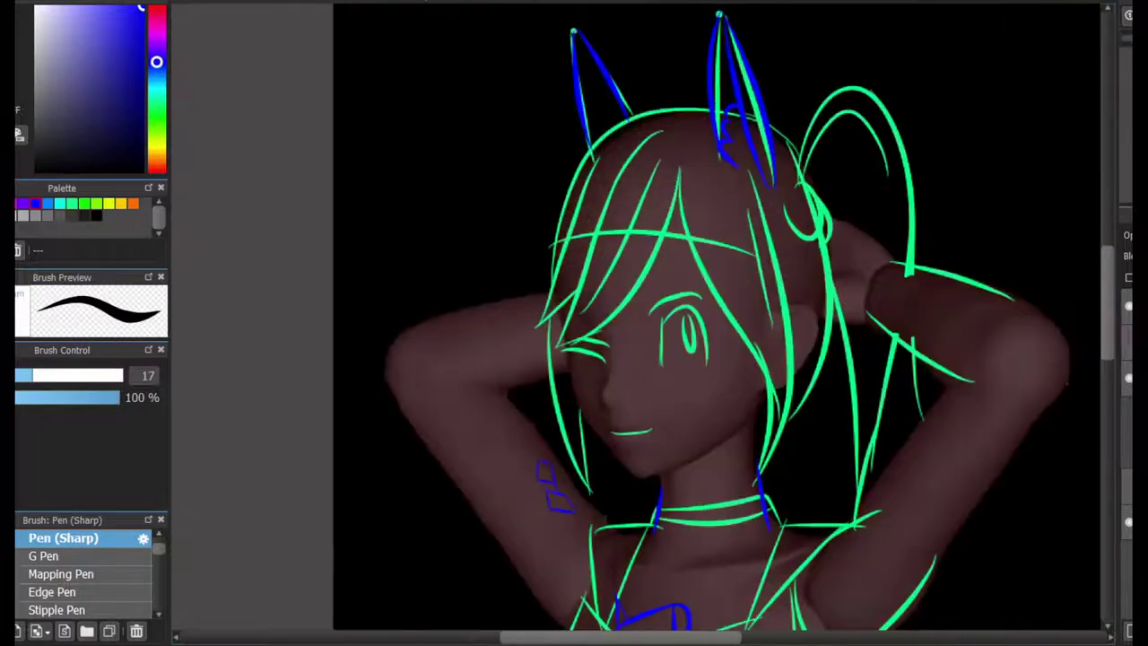
Sketch blue pleat strokes below the V-shaped waistline and a large curved tail arc rising from the hip.
{"action": "scroll", "coordinate": [628, 104], "scroll_direction": "up", "scroll_amount": 1}
{"action": "scroll", "coordinate": [628, 105], "scroll_direction": "down", "scroll_amount": 1}
{"action": "scroll", "coordinate": [589, 511], "scroll_direction": "up", "scroll_amount": 3}
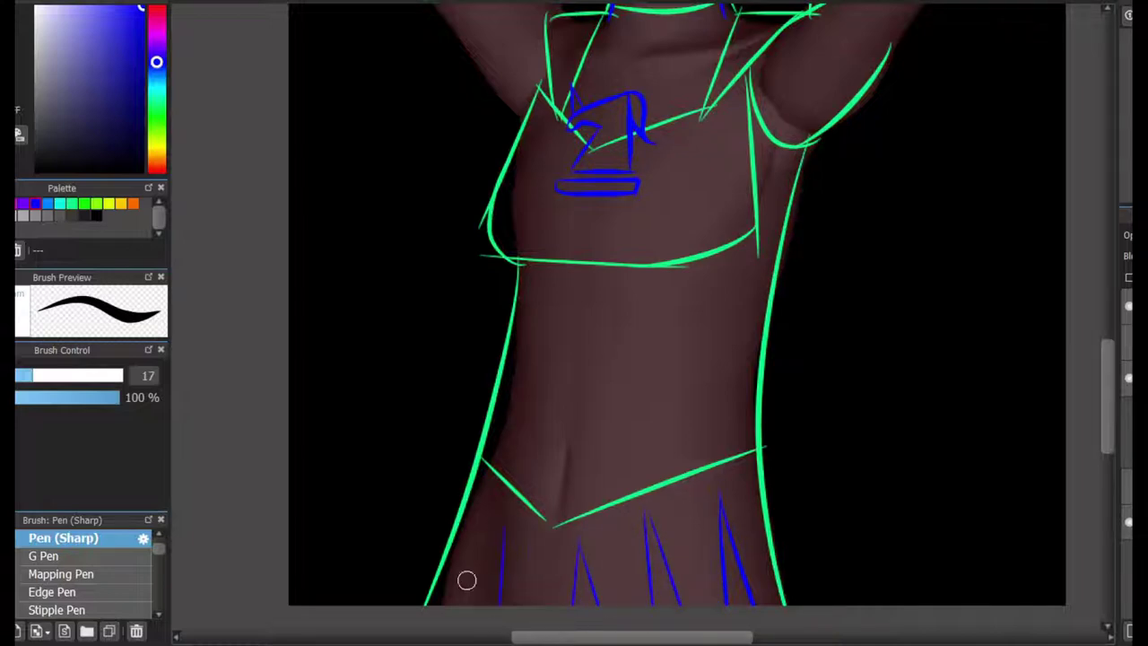
{"action": "scroll", "coordinate": [681, 323], "scroll_direction": "down", "scroll_amount": 2}
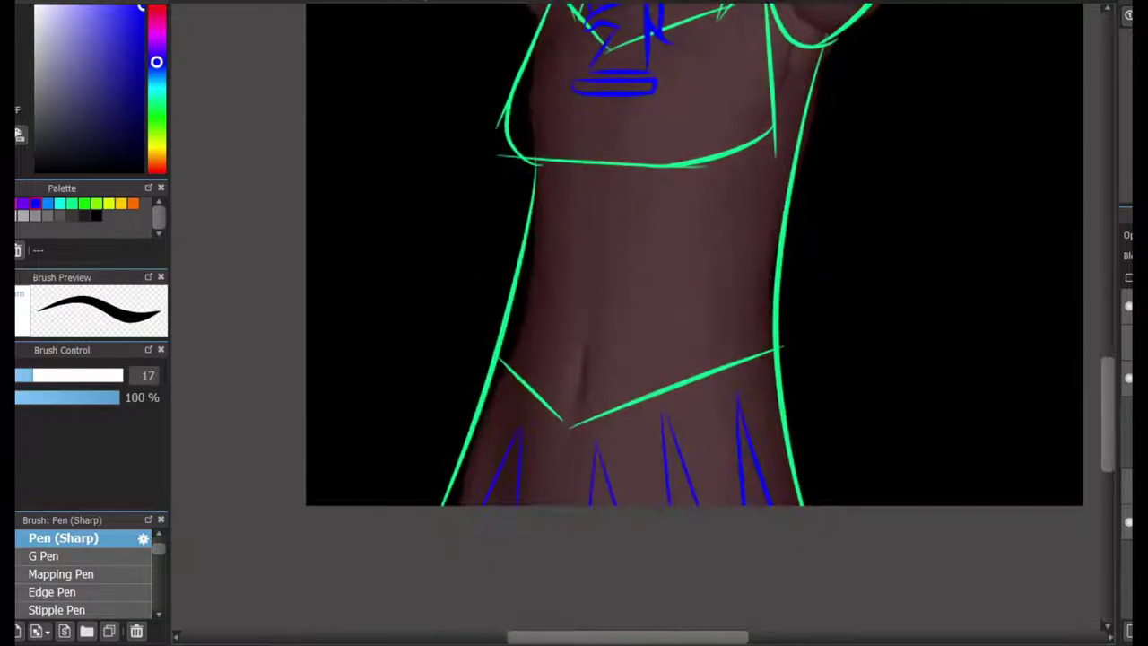
{"action": "left_click_drag", "start_coordinate": [778, 304], "coordinate": [957, 504]}
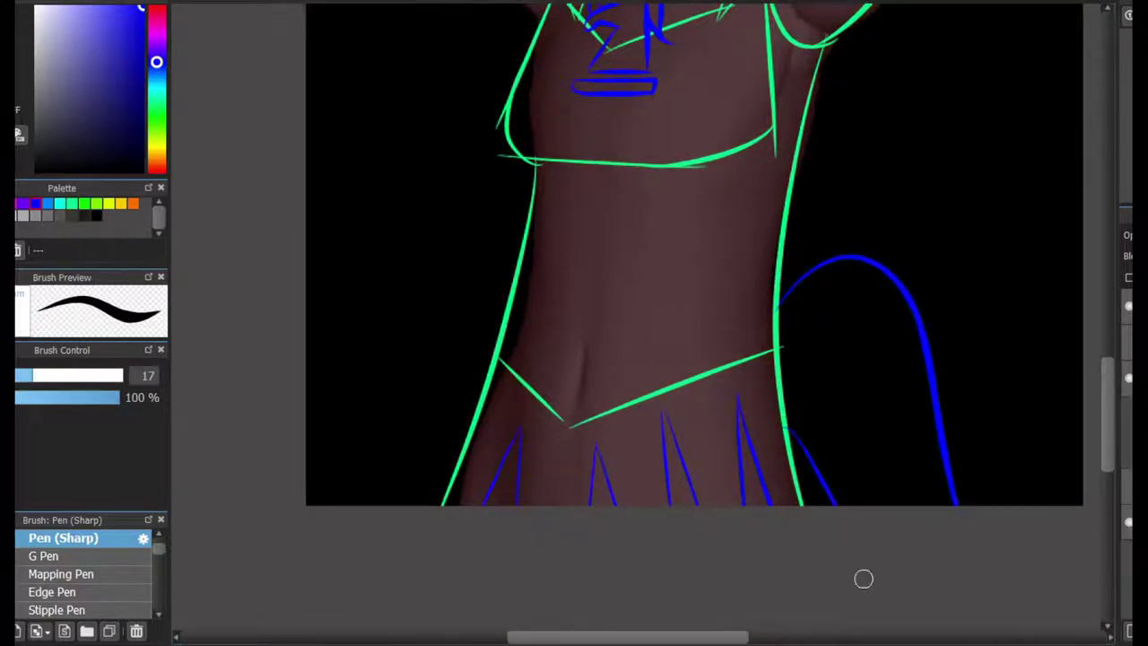
Draw a small blue X and a short mark just after the "#19 Ponytail" title.
{"action": "scroll", "coordinate": [863, 578], "scroll_direction": "up", "scroll_amount": 15}
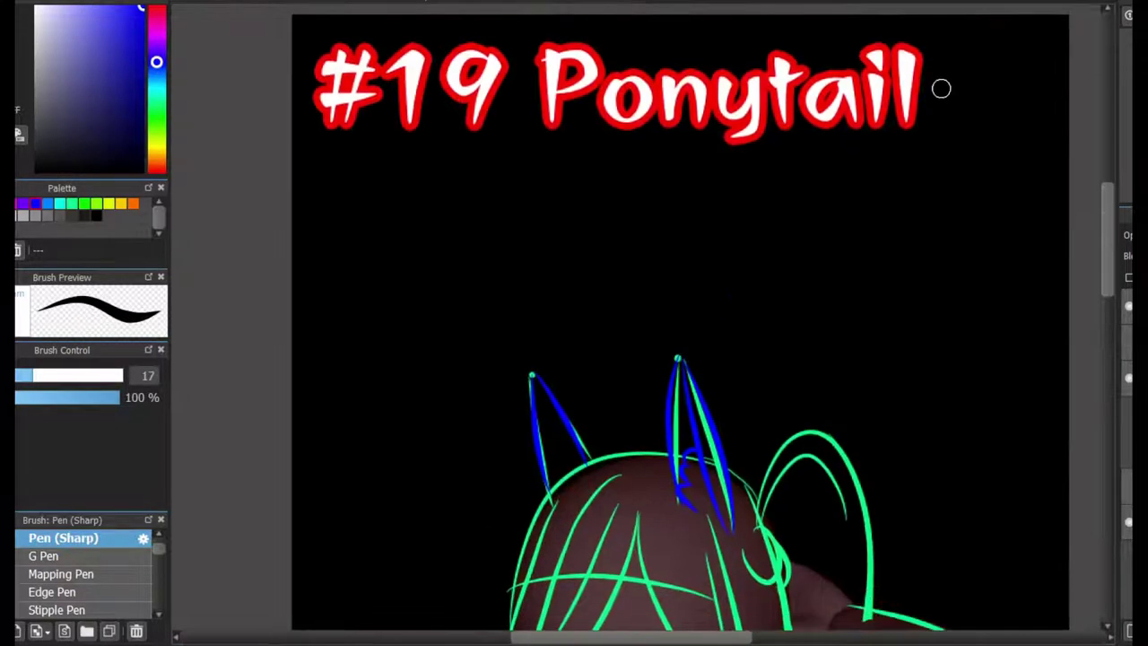
{"action": "left_click_drag", "start_coordinate": [943, 87], "coordinate": [967, 131]}
{"action": "left_click_drag", "start_coordinate": [972, 86], "coordinate": [942, 130]}
{"action": "left_click_drag", "start_coordinate": [986, 88], "coordinate": [993, 79]}
Ink the central bang strand with two long white curves meeting at a point beside the closed eye.
{"action": "scroll", "coordinate": [1043, 116], "scroll_direction": "down", "scroll_amount": 15}
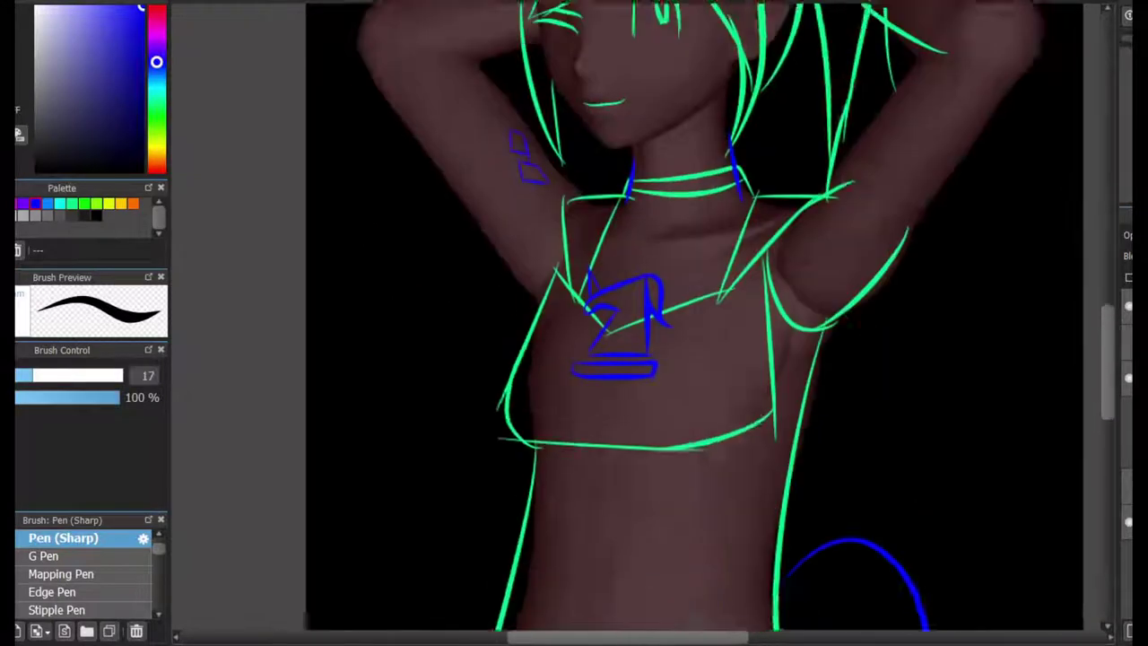
{"action": "scroll", "coordinate": [1043, 116], "scroll_direction": "up", "scroll_amount": 6}
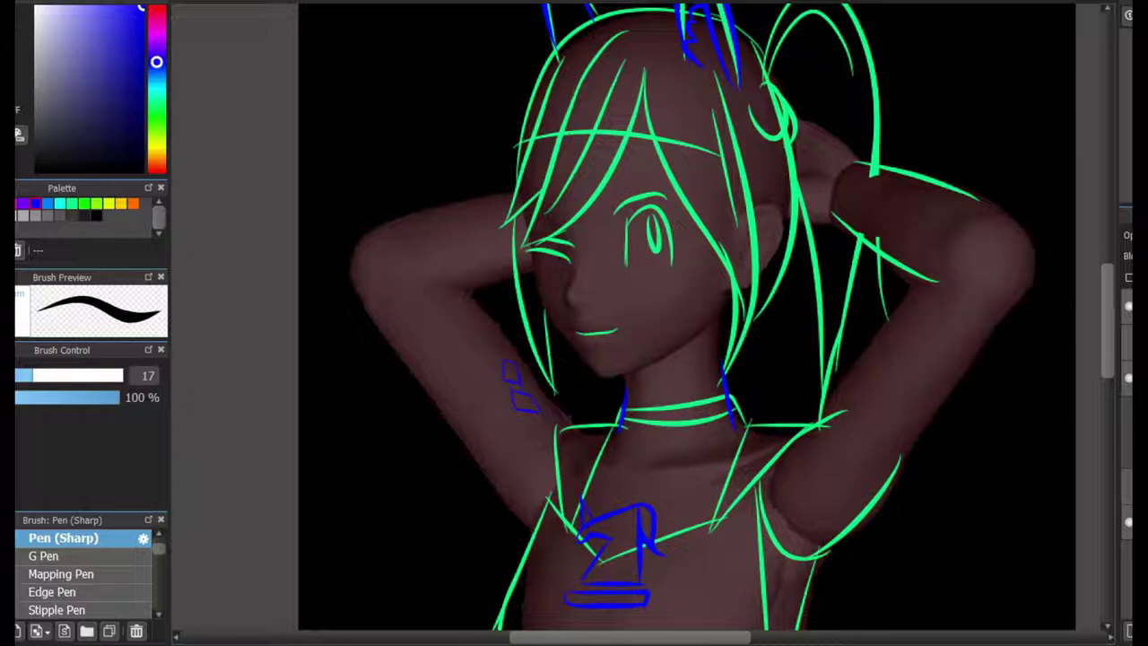
{"action": "scroll", "coordinate": [497, 361], "scroll_direction": "down", "scroll_amount": 2}
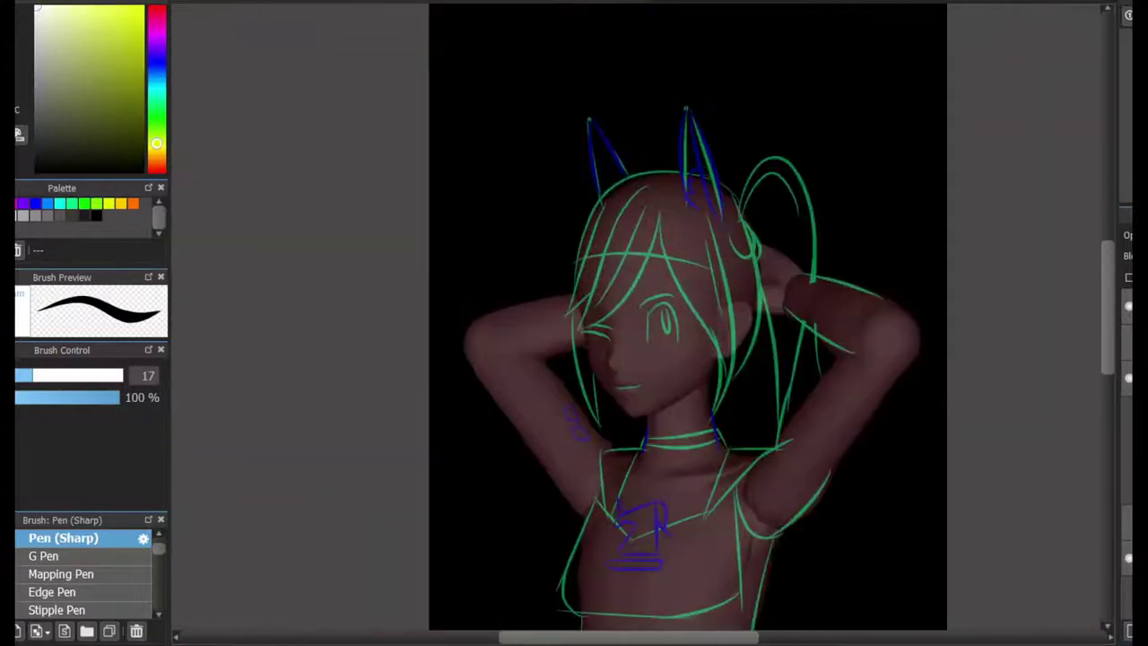
{"action": "scroll", "coordinate": [676, 224], "scroll_direction": "up", "scroll_amount": 4}
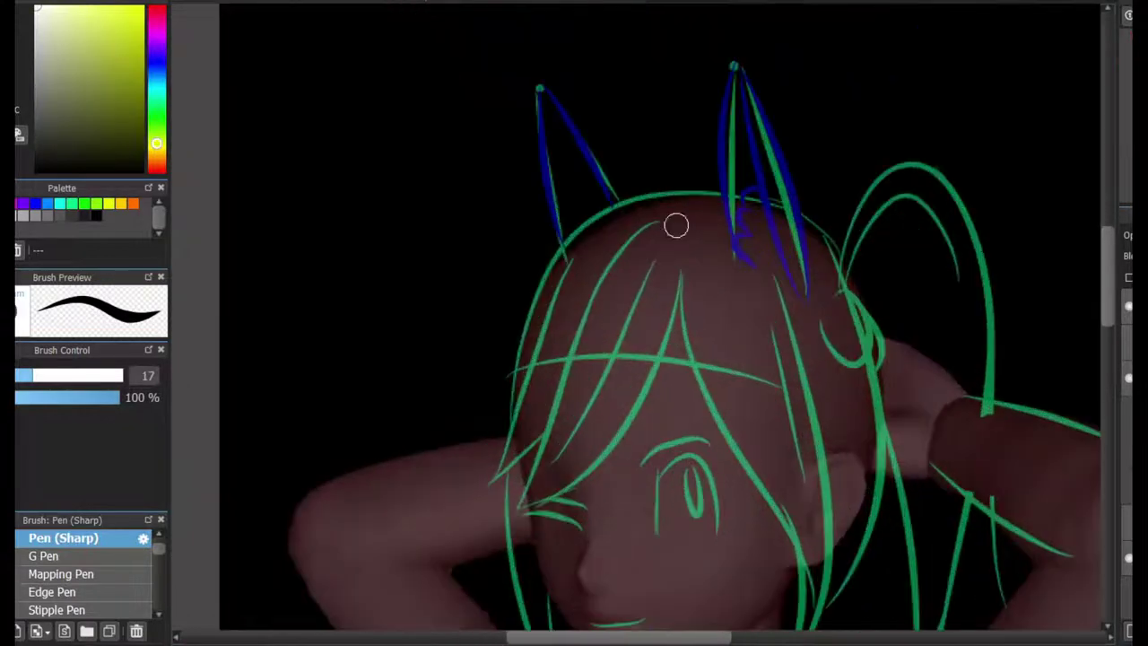
{"action": "mouse_move", "coordinate": [681, 272]}
{"action": "left_mouse_down"}
{"action": "mouse_move", "coordinate": [766, 102]}
{"action": "mouse_move", "coordinate": [609, 320]}
{"action": "left_mouse_up"}
{"action": "left_click_drag", "start_coordinate": [750, 52], "coordinate": [595, 328]}
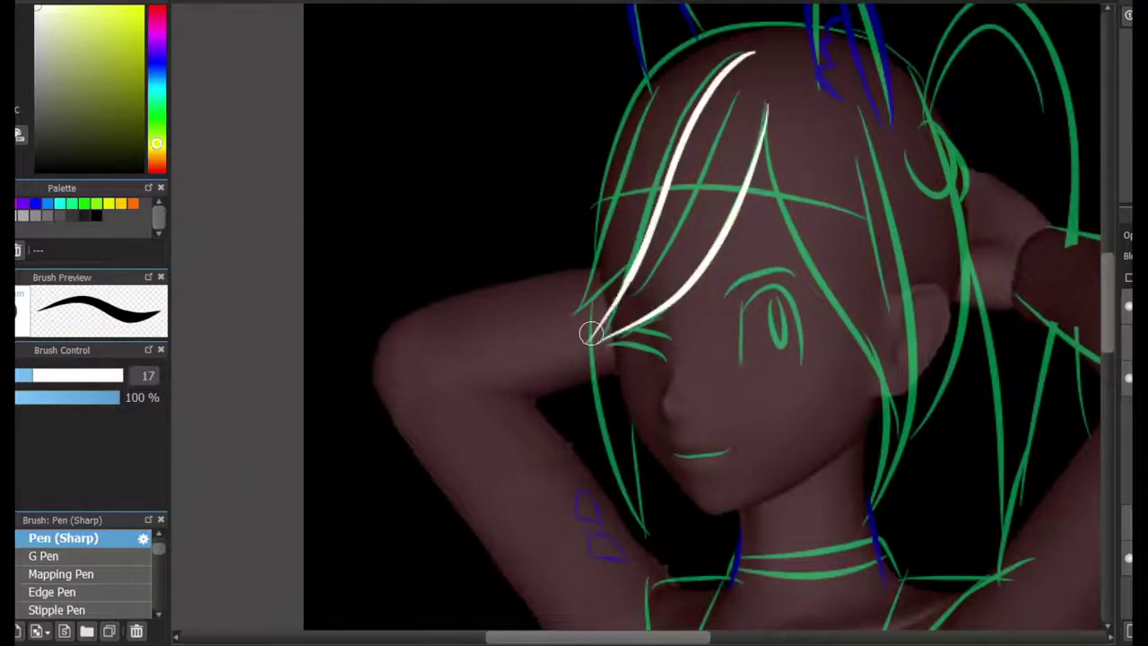
{"action": "left_click_drag", "start_coordinate": [674, 195], "coordinate": [737, 184]}
Ink the outer bang strand in white from the crown to a pointed tip at the edge of the face.
{"action": "scroll", "coordinate": [741, 180], "scroll_direction": "up", "scroll_amount": 2}
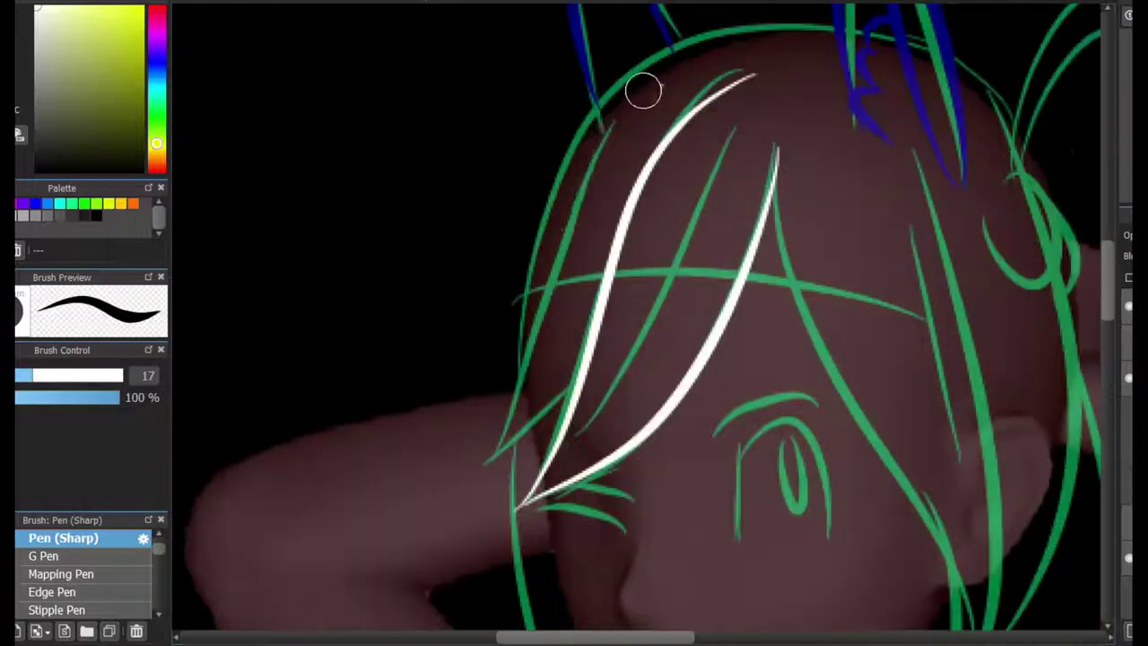
{"action": "left_click_drag", "start_coordinate": [679, 79], "coordinate": [511, 269]}
{"action": "key", "text": "ctrl+z"}
{"action": "mouse_move", "coordinate": [640, 97]}
{"action": "left_mouse_down"}
{"action": "mouse_move", "coordinate": [471, 458]}
{"action": "mouse_move", "coordinate": [581, 363]}
{"action": "mouse_move", "coordinate": [458, 299]}
{"action": "left_mouse_up"}
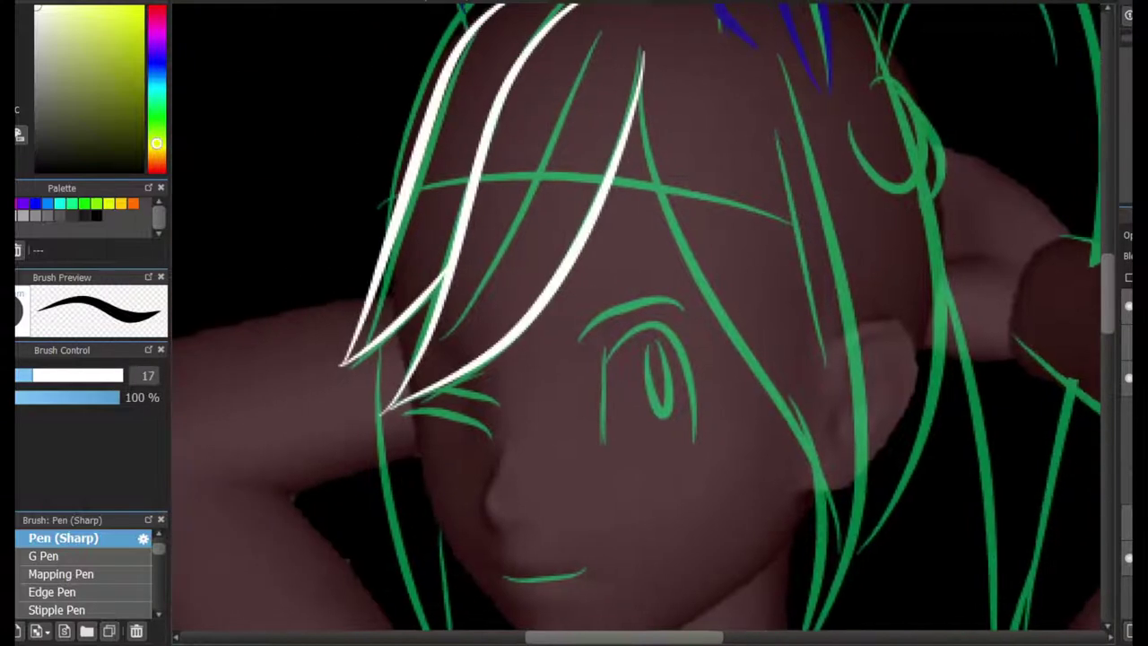
Ink the open eye in white with an arched lash line, two outer lashes, a short crease and an eyebrow.
{"action": "left_click_drag", "start_coordinate": [596, 448], "coordinate": [682, 436]}
{"action": "key", "text": "ctrl+z"}
{"action": "left_click_drag", "start_coordinate": [597, 428], "coordinate": [686, 417]}
{"action": "scroll", "coordinate": [630, 328], "scroll_direction": "up", "scroll_amount": 1}
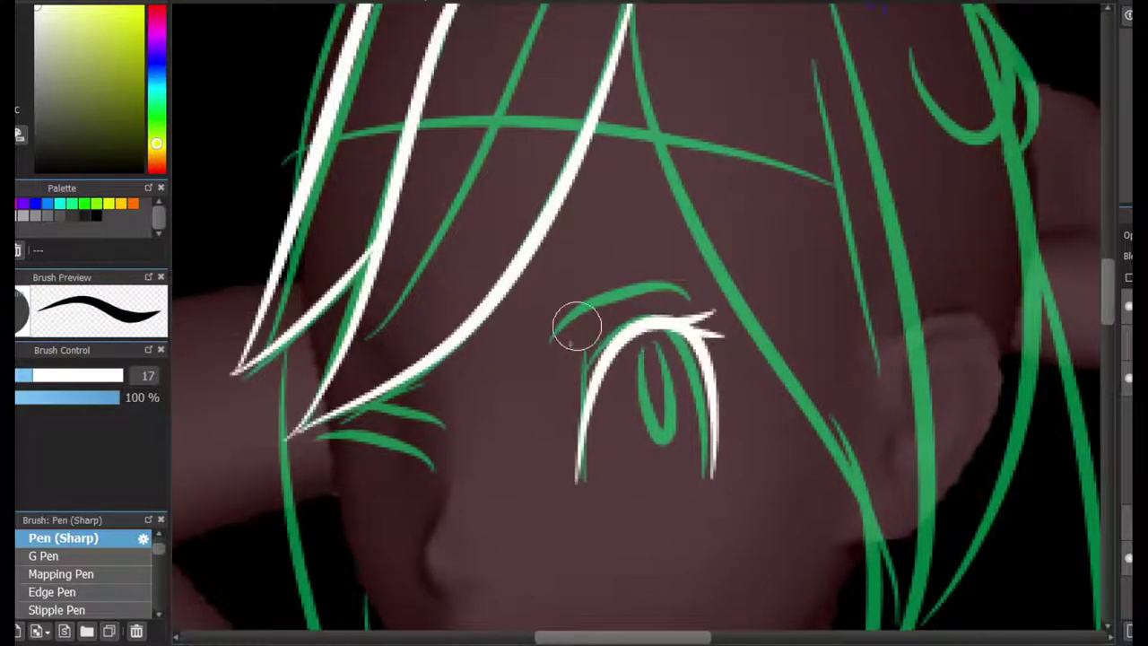
{"action": "left_click_drag", "start_coordinate": [581, 341], "coordinate": [603, 330]}
{"action": "left_click_drag", "start_coordinate": [581, 315], "coordinate": [683, 300]}
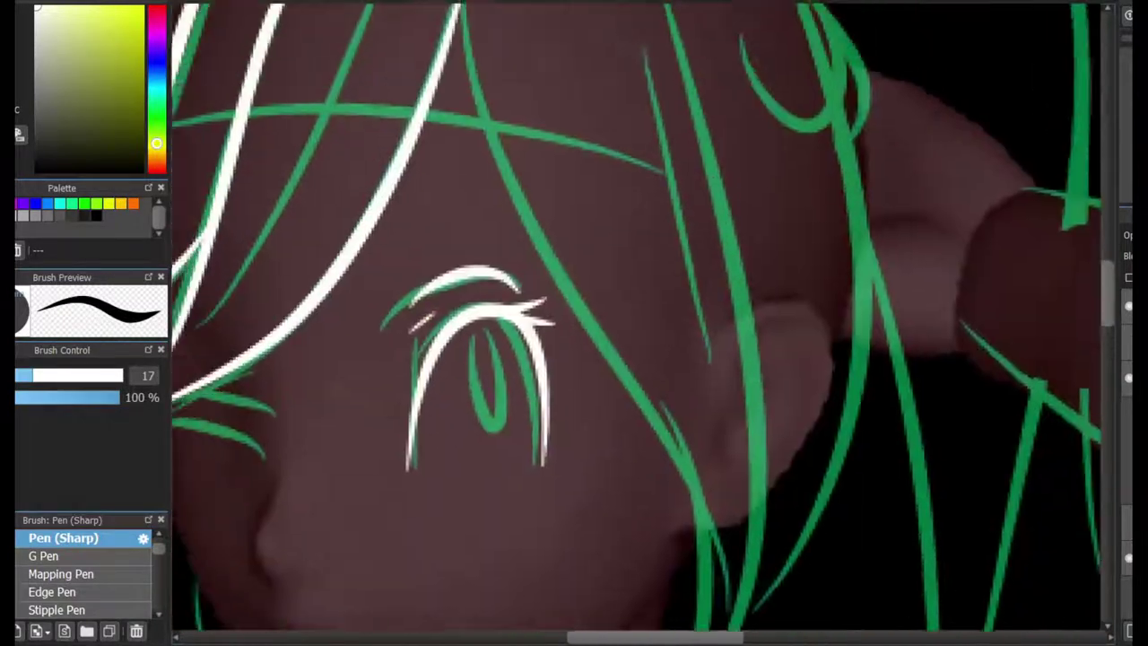
Ink the long side bang in white with an outer curve over the ear and an inner curve from the parting.
{"action": "scroll", "coordinate": [667, 227], "scroll_direction": "down", "scroll_amount": 1}
{"action": "left_click_drag", "start_coordinate": [594, 61], "coordinate": [731, 386]}
{"action": "key", "text": "ctrl+z"}
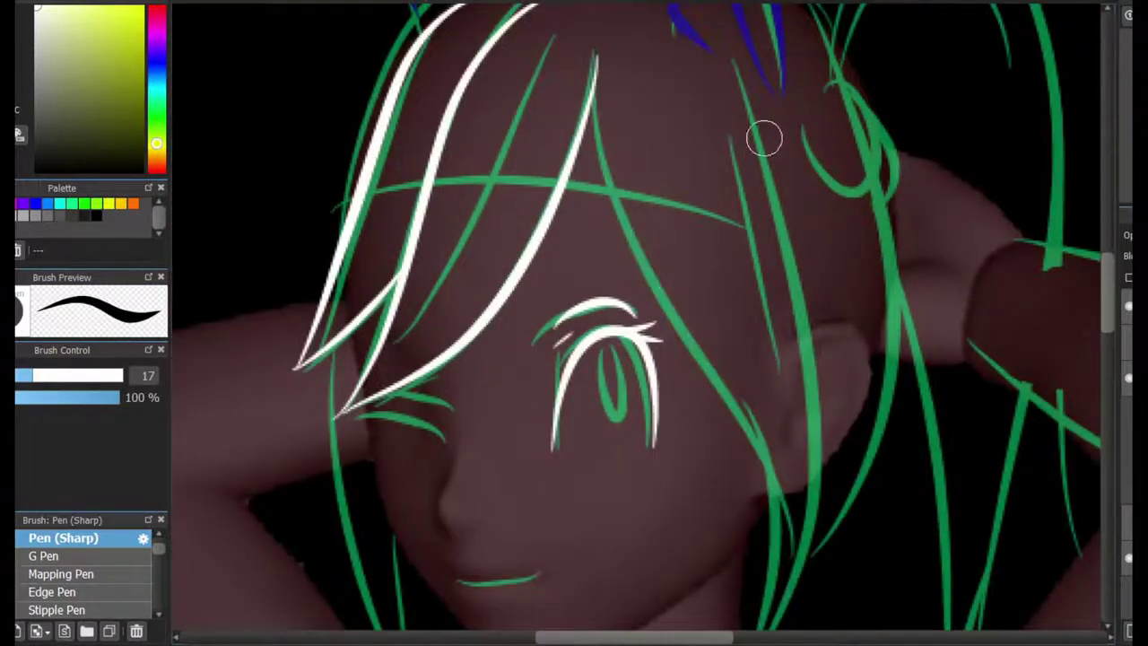
{"action": "scroll", "coordinate": [763, 133], "scroll_direction": "down", "scroll_amount": 1}
{"action": "left_click_drag", "start_coordinate": [735, 50], "coordinate": [793, 449]}
{"action": "left_click_drag", "start_coordinate": [650, 107], "coordinate": [787, 421]}
{"action": "key", "text": "ctrl+z"}
{"action": "key", "text": "ctrl+y"}
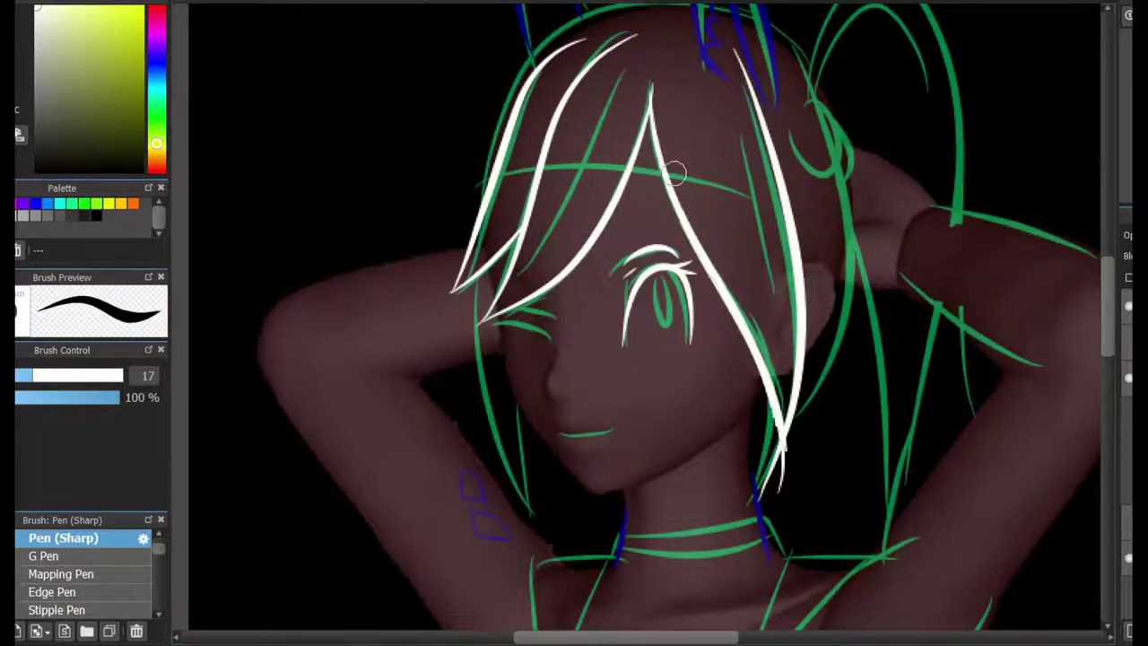
Redraw the inner edge of the long side bang and erase the excess line below its tip.
{"action": "key", "text": "ctrl+z"}
{"action": "key", "text": "ctrl+y"}
{"action": "key", "text": "ctrl+z"}
{"action": "scroll", "coordinate": [676, 242], "scroll_direction": "up", "scroll_amount": 1}
{"action": "key", "text": "ctrl+y"}
{"action": "key", "text": "ctrl+z"}
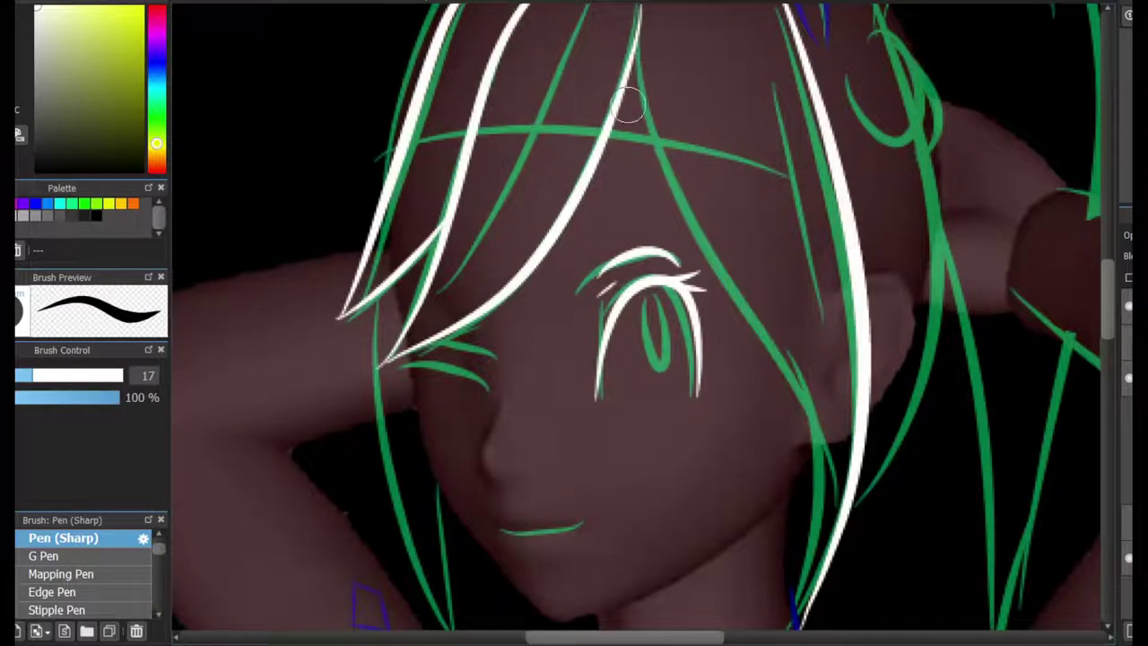
{"action": "key", "text": "ctrl+y"}
{"action": "scroll", "coordinate": [630, 70], "scroll_direction": "up", "scroll_amount": 1}
{"action": "scroll", "coordinate": [810, 469], "scroll_direction": "up", "scroll_amount": 1}
{"action": "key", "text": "ctrl+z"}
{"action": "key", "text": "ctrl+y"}
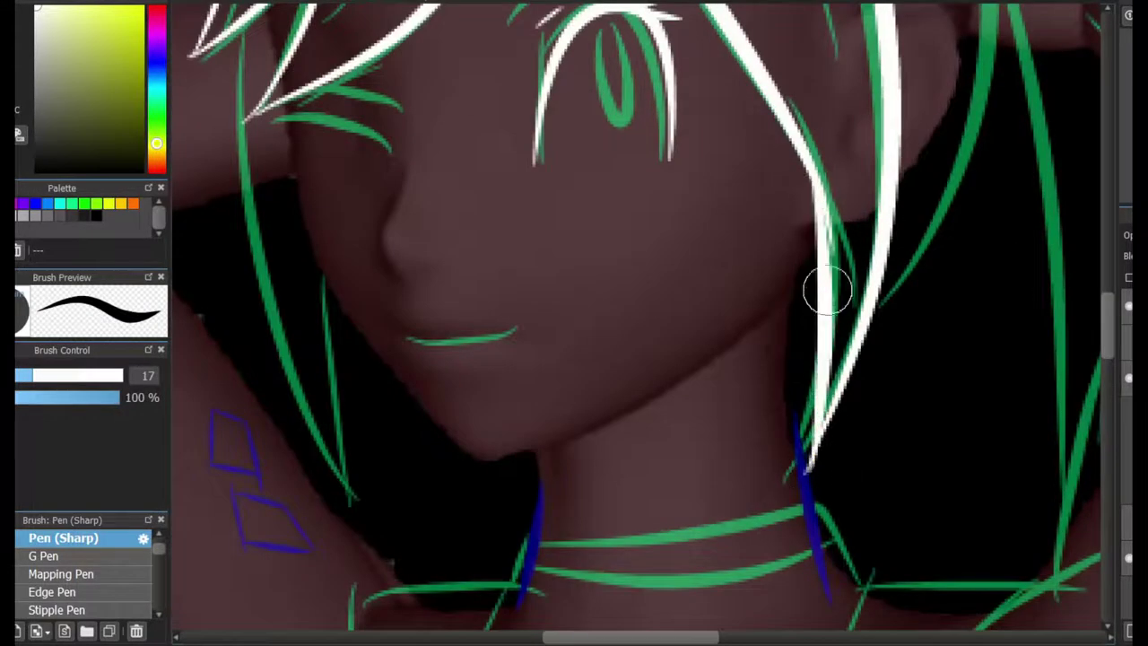
{"action": "key", "text": "ctrl+z"}
{"action": "key", "text": "e"}
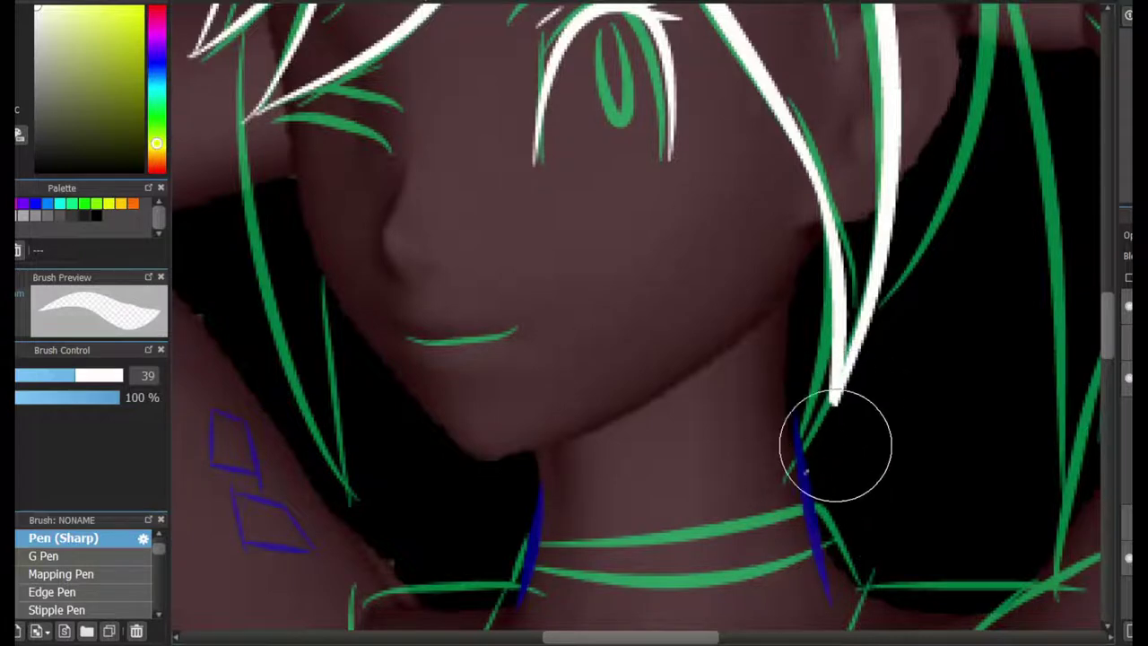
Ink the top contour of the hair in white from the outer bang strand over the crown to the nearer ear.
{"action": "key", "text": "b"}
{"action": "scroll", "coordinate": [526, 134], "scroll_direction": "up", "scroll_amount": 5}
{"action": "mouse_move", "coordinate": [388, 466]}
{"action": "left_mouse_down"}
{"action": "mouse_move", "coordinate": [443, 200]}
{"action": "mouse_move", "coordinate": [619, 57]}
{"action": "mouse_move", "coordinate": [1022, 161]}
{"action": "left_mouse_up"}
{"action": "key", "text": "ctrl+z"}
{"action": "key", "text": "ctrl+y"}
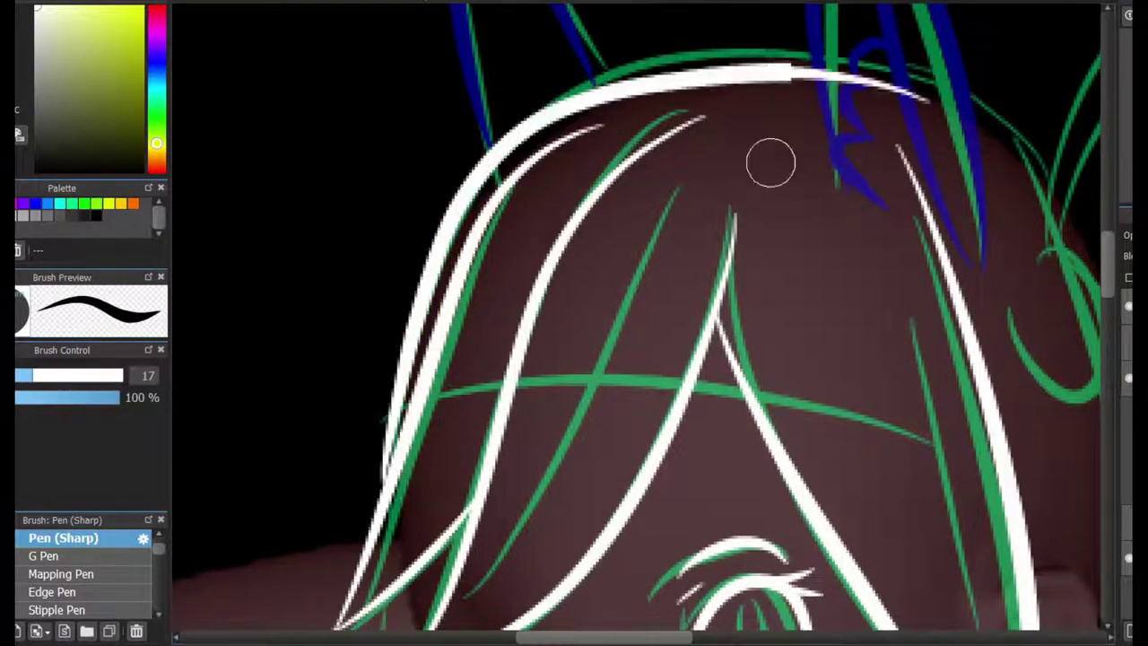
{"action": "key", "text": "ctrl+z"}
{"action": "key", "text": "ctrl+y"}
Ink the jawline in white from the chin to the side bang, and both sides of the neck.
{"action": "scroll", "coordinate": [730, 313], "scroll_direction": "down", "scroll_amount": 5}
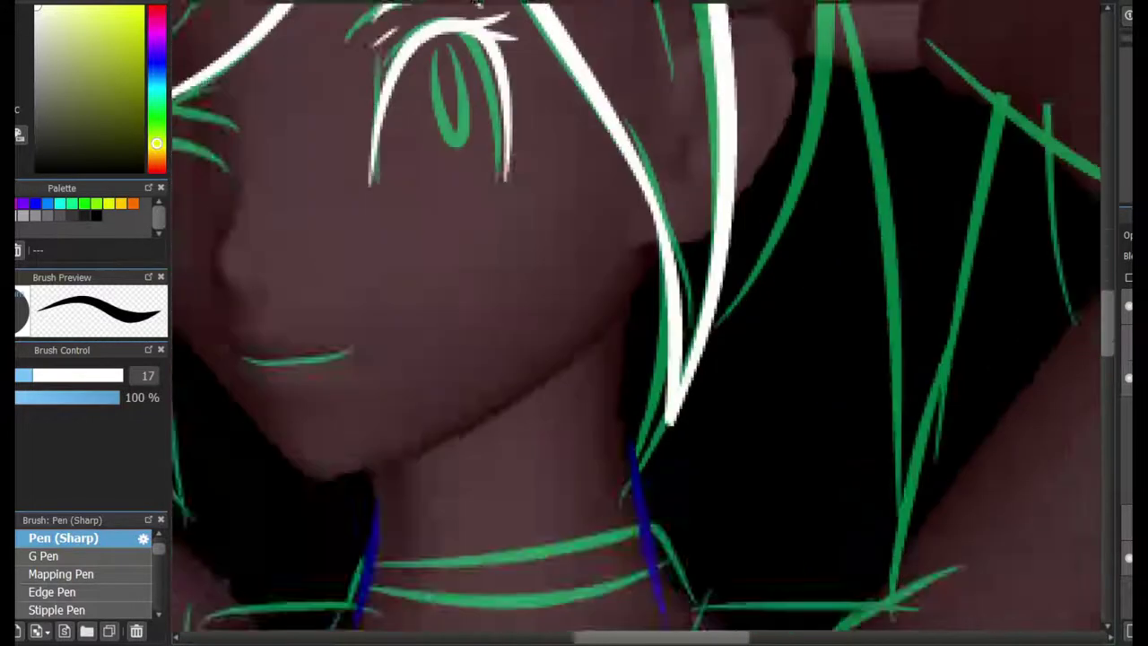
{"action": "scroll", "coordinate": [730, 313], "scroll_direction": "up", "scroll_amount": 5}
{"action": "scroll", "coordinate": [730, 313], "scroll_direction": "down", "scroll_amount": 5}
{"action": "scroll", "coordinate": [643, 315], "scroll_direction": "left", "scroll_amount": 3}
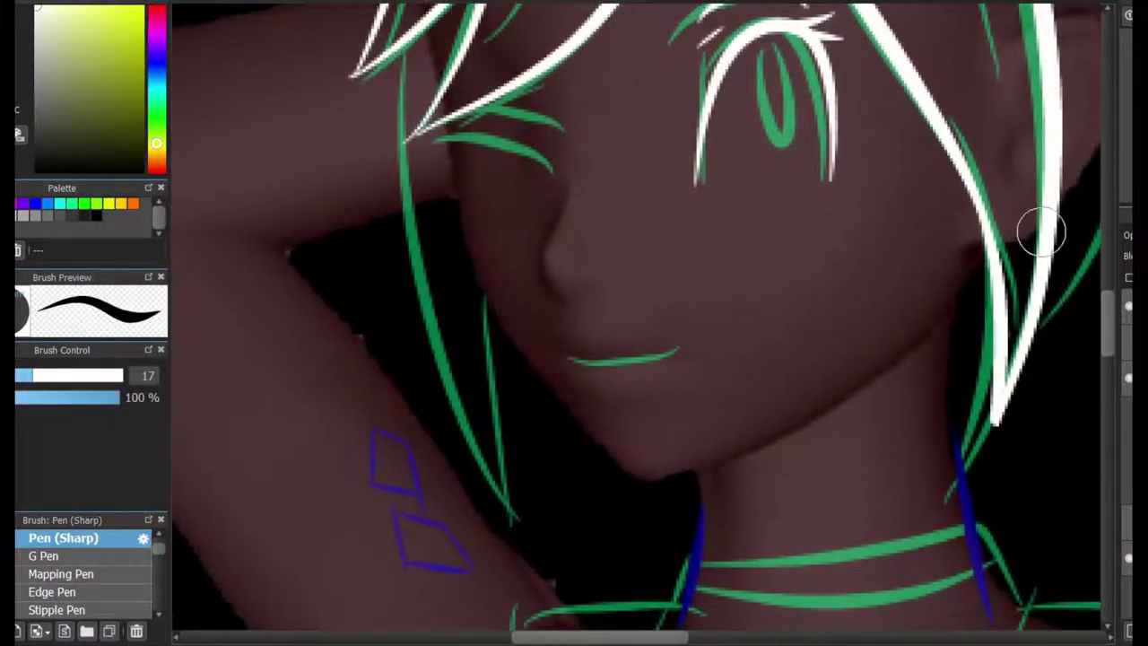
{"action": "scroll", "coordinate": [1037, 231], "scroll_direction": "down", "scroll_amount": 5}
{"action": "mouse_move", "coordinate": [531, 264]}
{"action": "left_mouse_down"}
{"action": "mouse_move", "coordinate": [747, 174]}
{"action": "mouse_move", "coordinate": [853, 47]}
{"action": "left_mouse_up"}
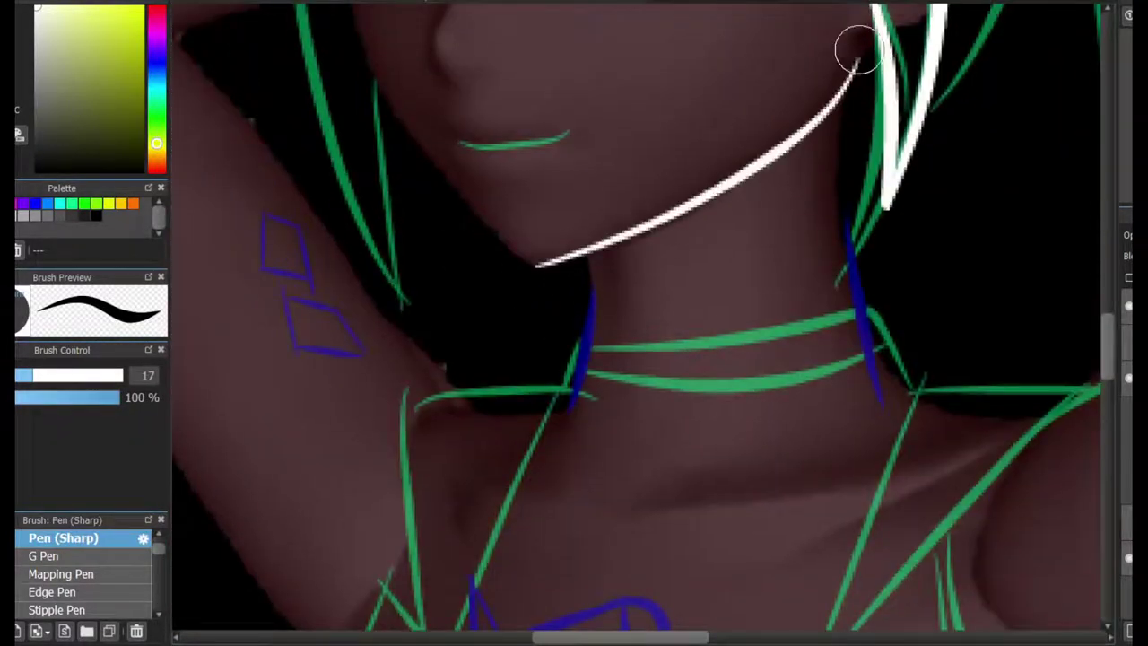
{"action": "scroll", "coordinate": [853, 251], "scroll_direction": "up", "scroll_amount": 3}
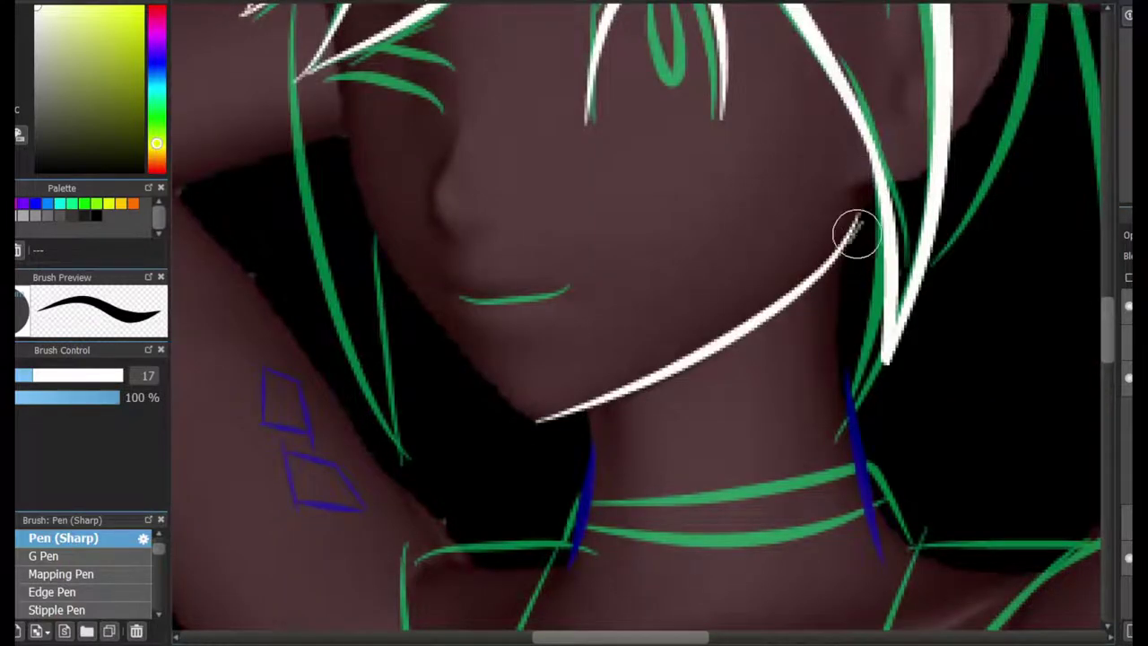
{"action": "left_click_drag", "start_coordinate": [592, 408], "coordinate": [559, 578]}
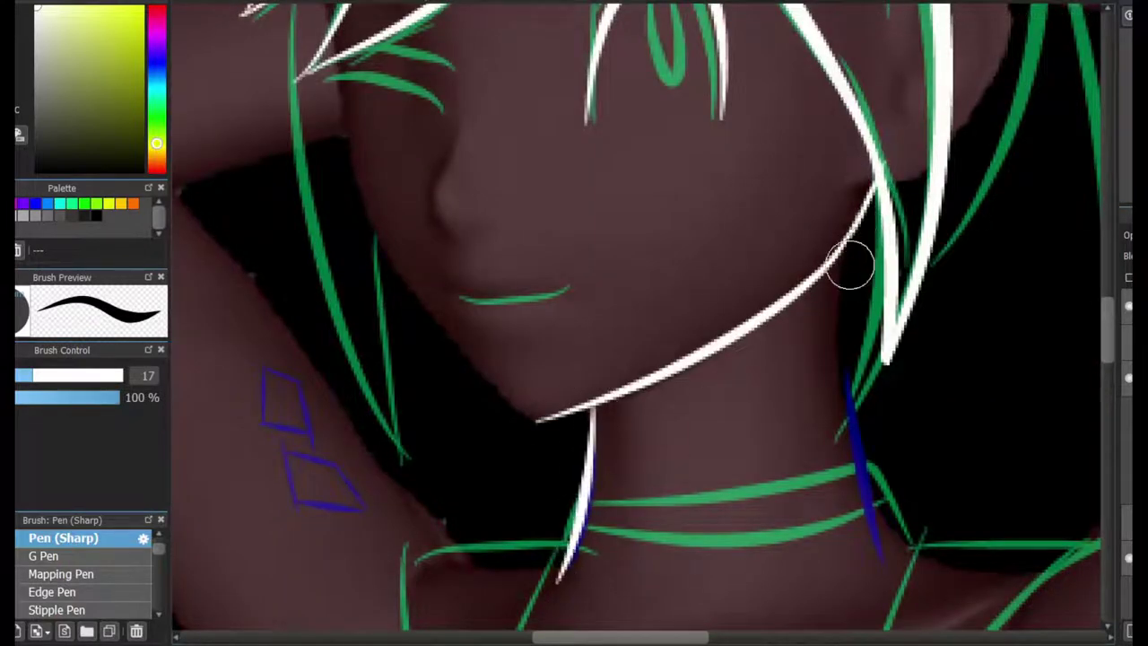
{"action": "left_click_drag", "start_coordinate": [838, 258], "coordinate": [903, 542]}
Ink both shoulder straps in white with narrow V-shaped sides and top edges running out from the neck.
{"action": "scroll", "coordinate": [904, 542], "scroll_direction": "down", "scroll_amount": 5}
{"action": "scroll", "coordinate": [851, 361], "scroll_direction": "down", "scroll_amount": 3}
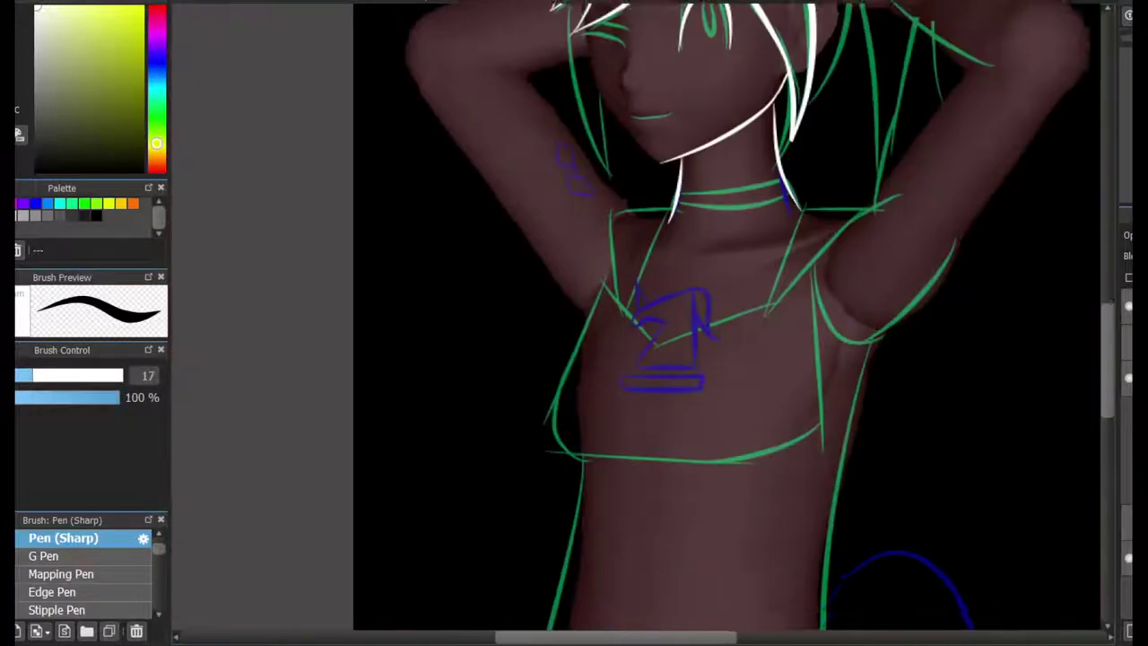
{"action": "scroll", "coordinate": [851, 362], "scroll_direction": "up", "scroll_amount": 3}
{"action": "left_click_drag", "start_coordinate": [930, 212], "coordinate": [794, 225]}
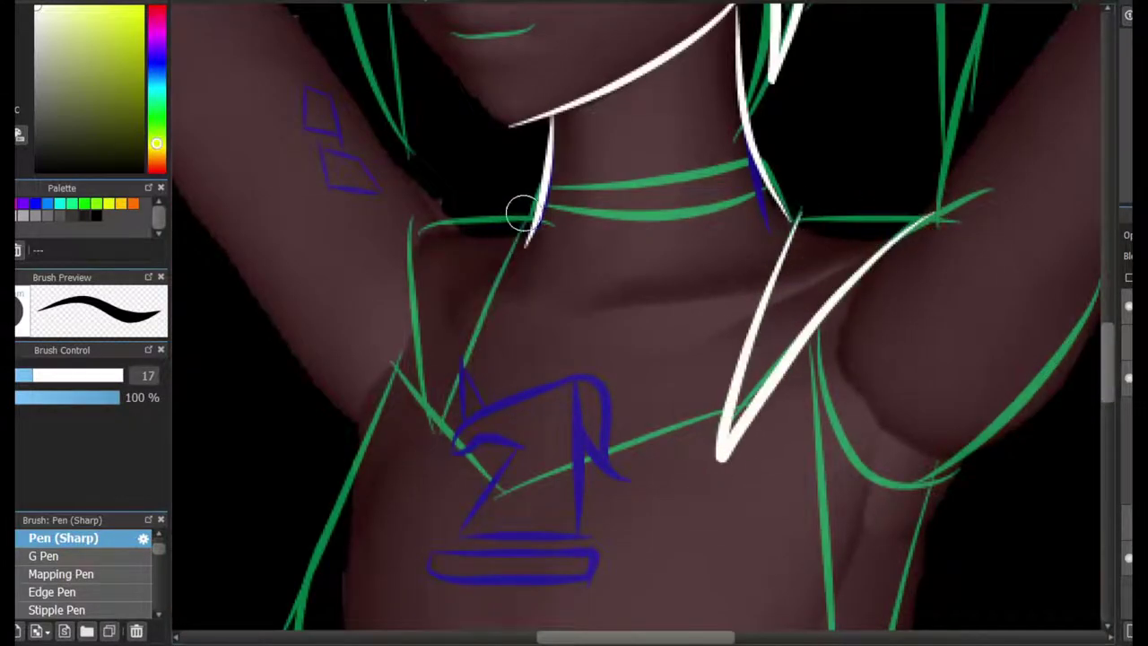
{"action": "mouse_move", "coordinate": [526, 219]}
{"action": "left_mouse_down"}
{"action": "mouse_move", "coordinate": [423, 199]}
{"action": "mouse_move", "coordinate": [579, 256]}
{"action": "left_mouse_up"}
{"action": "scroll", "coordinate": [474, 236], "scroll_direction": "up", "scroll_amount": 3}
{"action": "key", "text": "ctrl+z"}
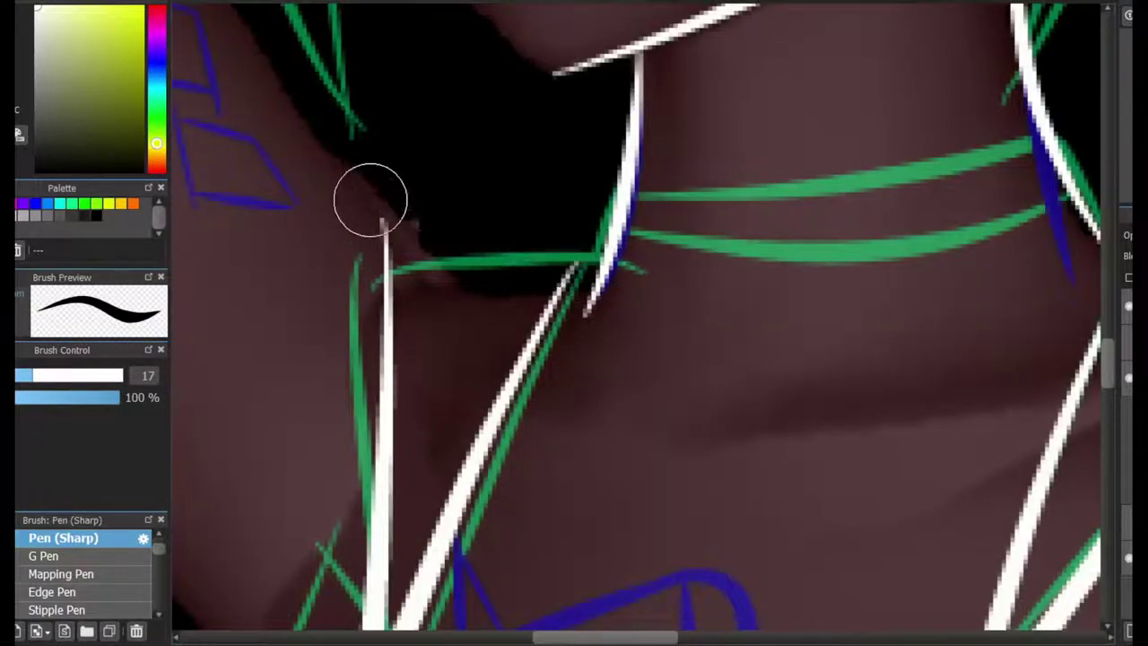
{"action": "mouse_move", "coordinate": [350, 176]}
{"action": "left_mouse_down"}
{"action": "mouse_move", "coordinate": [591, 287]}
{"action": "mouse_move", "coordinate": [888, 235]}
{"action": "left_mouse_up"}
{"action": "scroll", "coordinate": [593, 258], "scroll_direction": "up", "scroll_amount": 2}
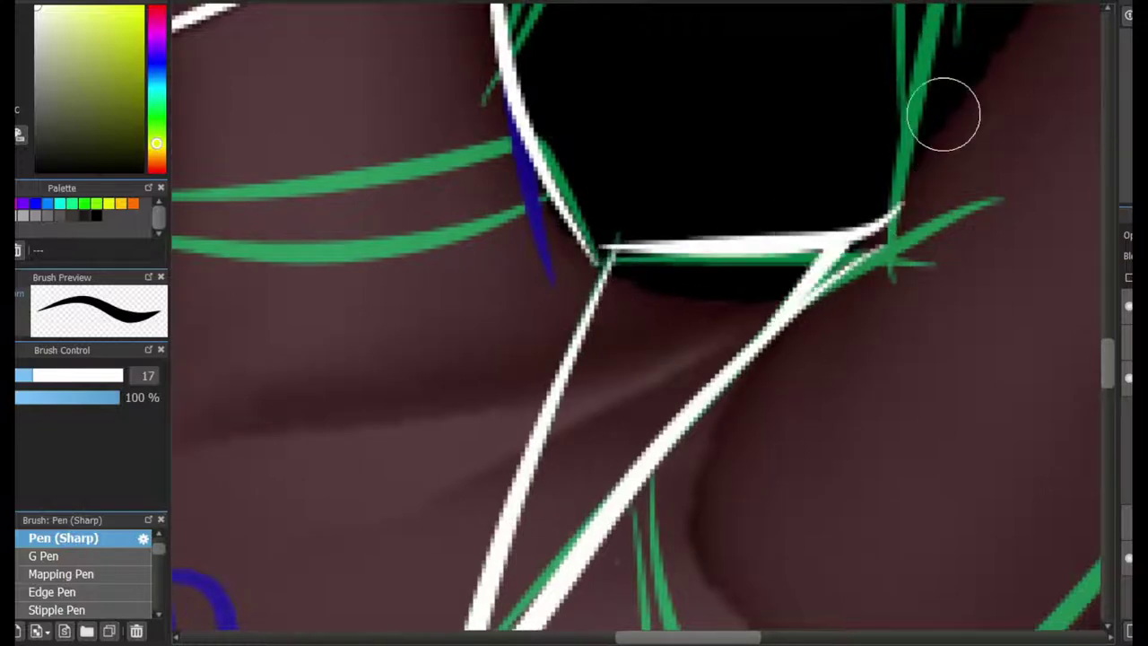
Ink the contour of the raised upper arm in white from the armpit up past the shoulder strap.
{"action": "left_click_drag", "start_coordinate": [933, 54], "coordinate": [753, 358]}
{"action": "key", "text": "ctrl+z"}
{"action": "scroll", "coordinate": [744, 430], "scroll_direction": "down", "scroll_amount": 1}
{"action": "left_click_drag", "start_coordinate": [695, 463], "coordinate": [901, 186]}
{"action": "key", "text": "ctrl+z"}
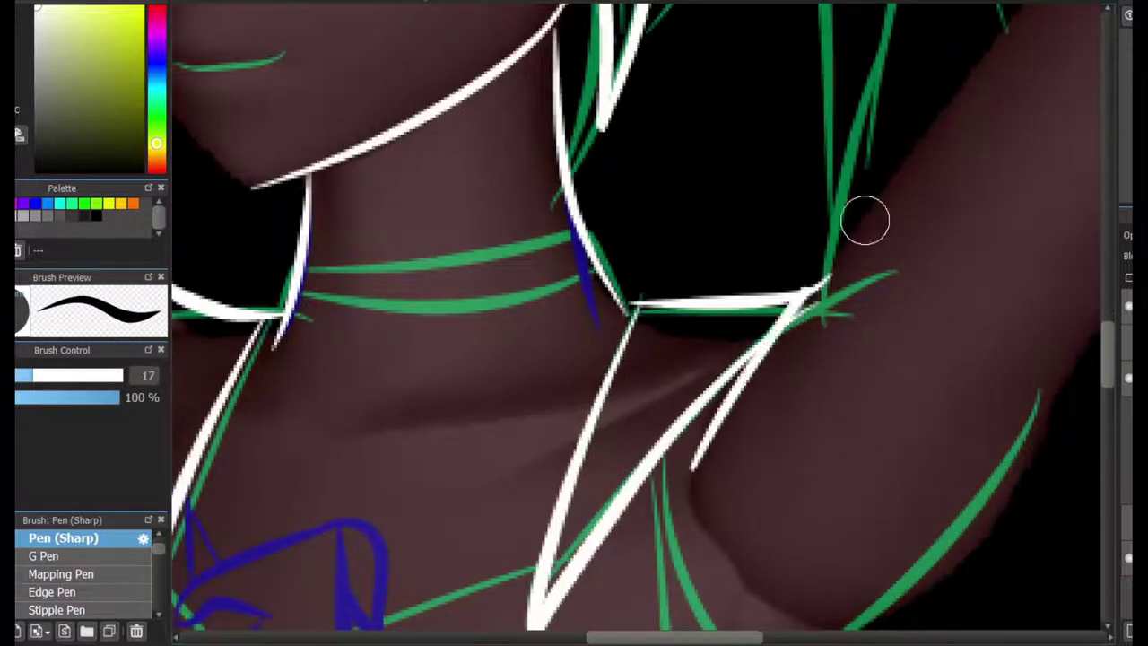
{"action": "left_click_drag", "start_coordinate": [695, 464], "coordinate": [901, 186]}
{"action": "left_click_drag", "start_coordinate": [628, 430], "coordinate": [766, 296]}
Ink the chess knight emblem's back edge, flat bottom and muzzle curve in white, and try its head curve.
{"action": "left_click_drag", "start_coordinate": [517, 469], "coordinate": [735, 242]}
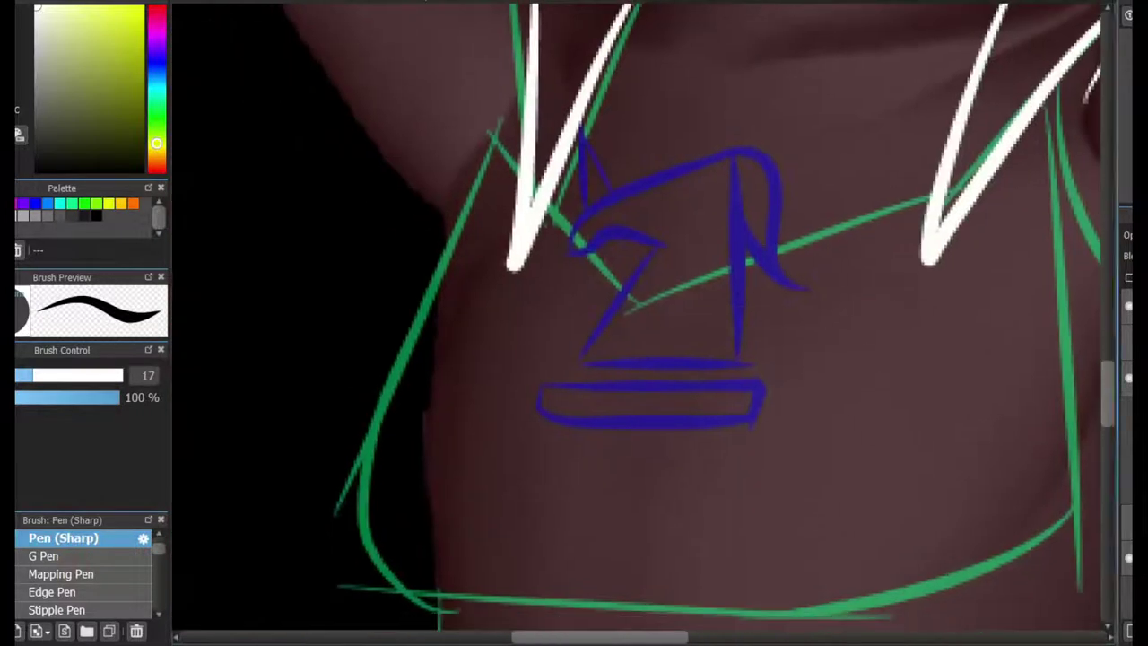
{"action": "scroll", "coordinate": [735, 242], "scroll_direction": "up", "scroll_amount": 2}
{"action": "key", "text": "ctrl+z"}
{"action": "mouse_move", "coordinate": [507, 179]}
{"action": "left_mouse_down"}
{"action": "mouse_move", "coordinate": [743, 96]}
{"action": "mouse_move", "coordinate": [524, 368]}
{"action": "mouse_move", "coordinate": [520, 188]}
{"action": "mouse_move", "coordinate": [523, 358]}
{"action": "left_mouse_up"}
{"action": "key", "text": "ctrl+z"}
{"action": "mouse_move", "coordinate": [489, 212]}
{"action": "left_mouse_down"}
{"action": "mouse_move", "coordinate": [763, 57]}
{"action": "mouse_move", "coordinate": [838, 256]}
{"action": "left_mouse_up"}
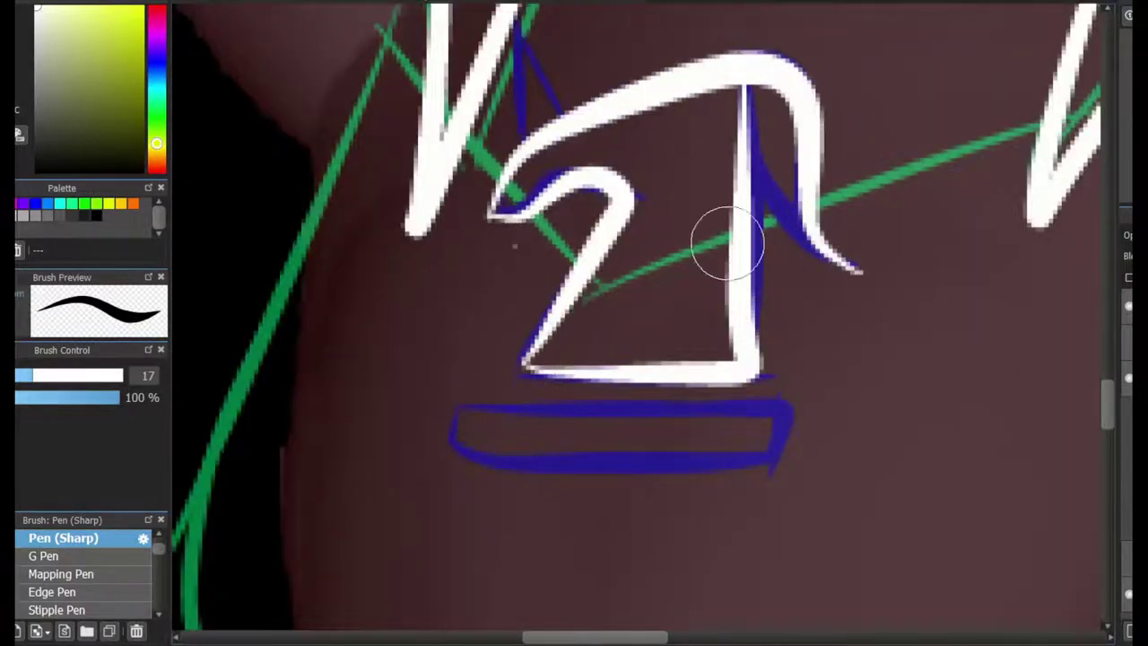
{"action": "key", "text": "ctrl+z"}
{"action": "mouse_move", "coordinate": [484, 214]}
{"action": "left_mouse_down"}
{"action": "mouse_move", "coordinate": [821, 212]}
{"action": "mouse_move", "coordinate": [833, 264]}
{"action": "left_mouse_up"}
{"action": "key", "text": "ctrl+z"}
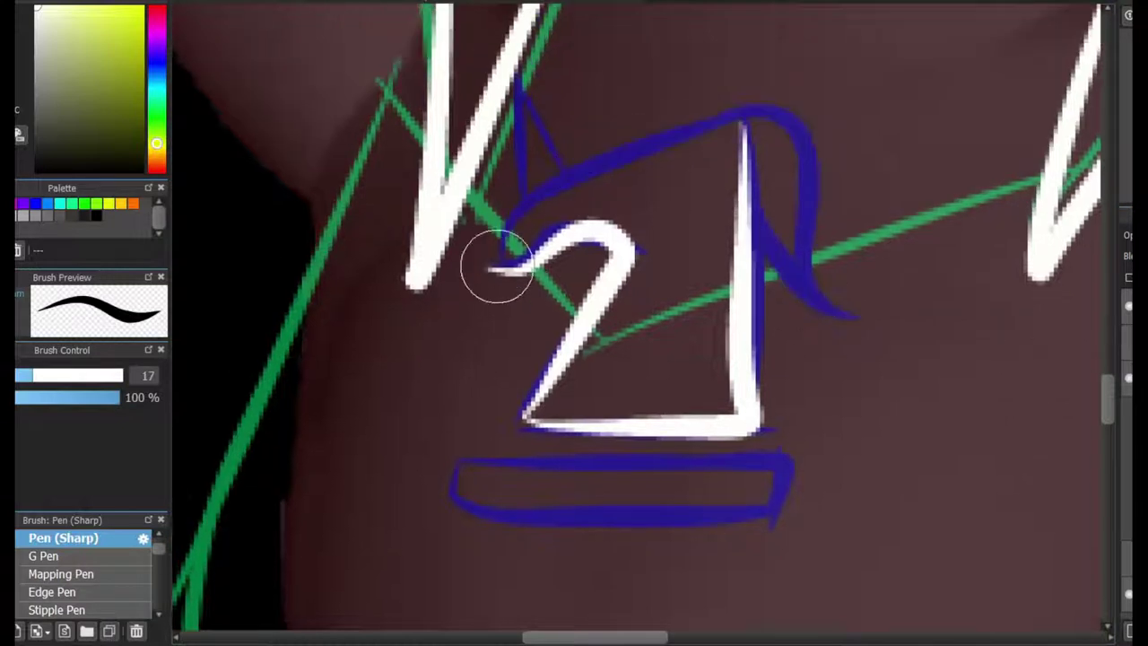
{"action": "left_click_drag", "start_coordinate": [494, 264], "coordinate": [906, 319]}
{"action": "left_click_drag", "start_coordinate": [529, 76], "coordinate": [545, 189]}
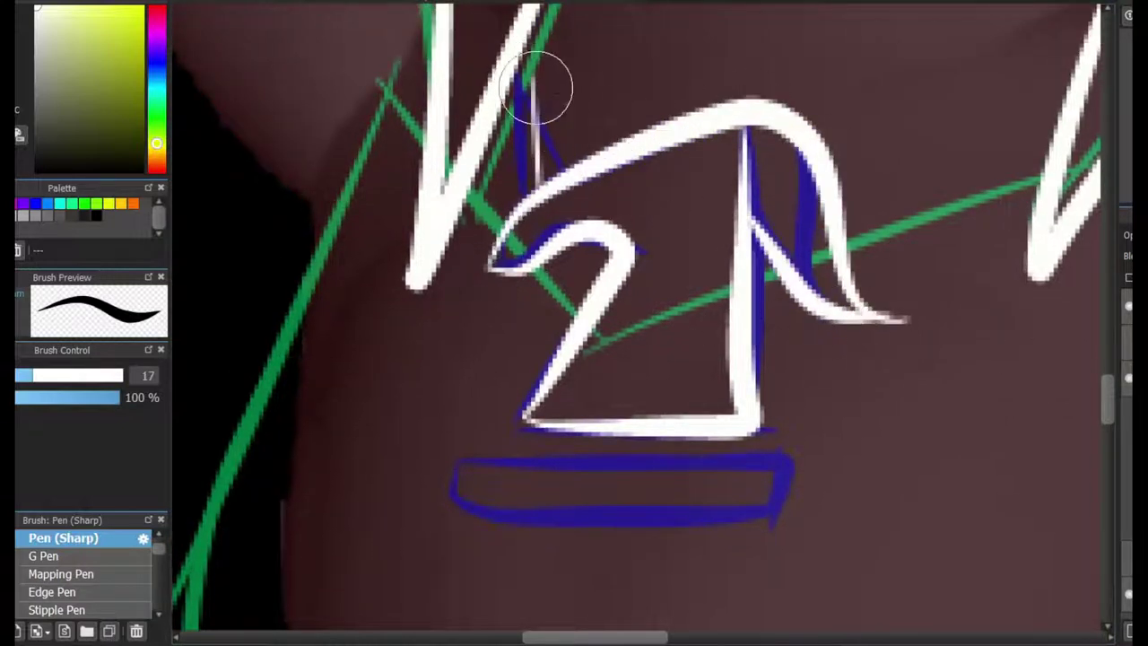
{"action": "key", "text": "ctrl+z"}
{"action": "key", "text": "ctrl+z"}
{"action": "key", "text": "ctrl+z"}
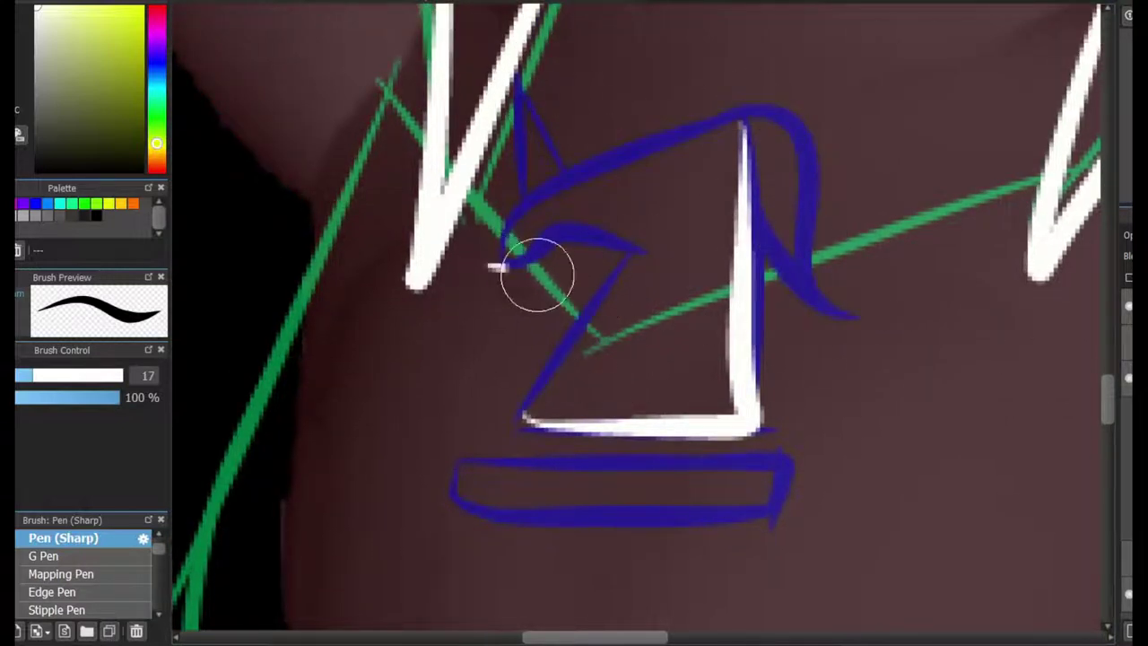
Ink the chess knight's muzzle and neck front, head curve, flowing mane tip and pointed ear in white over the blue sketch.
{"action": "key", "text": "ctrl+y"}
{"action": "key", "text": "ctrl+y"}
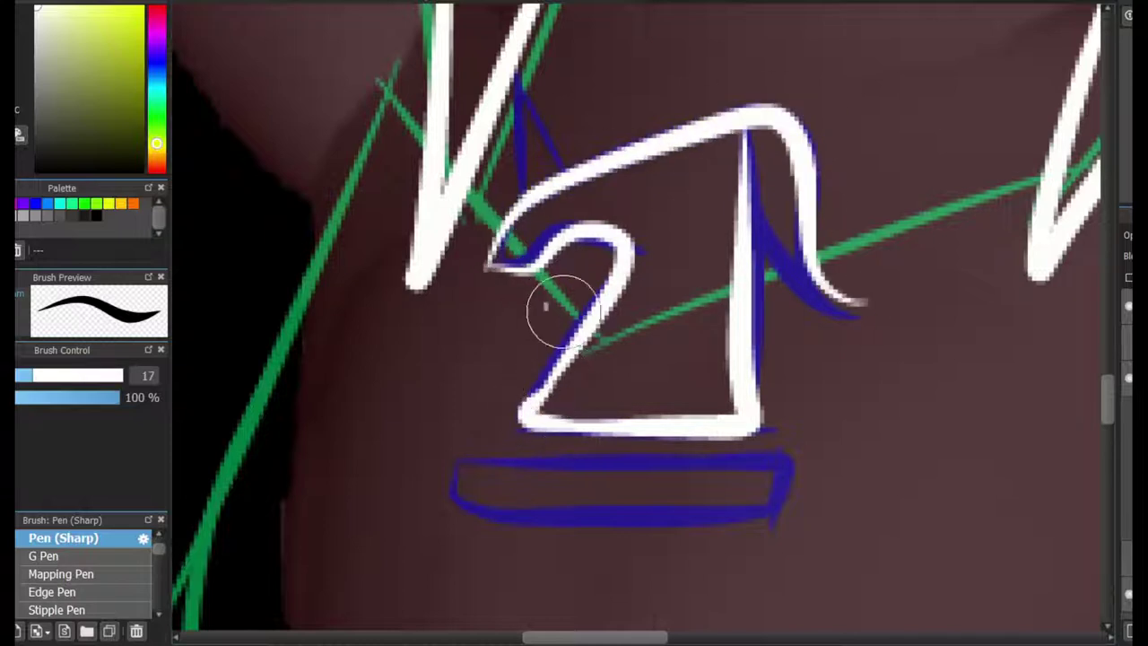
{"action": "key", "text": "ctrl+y"}
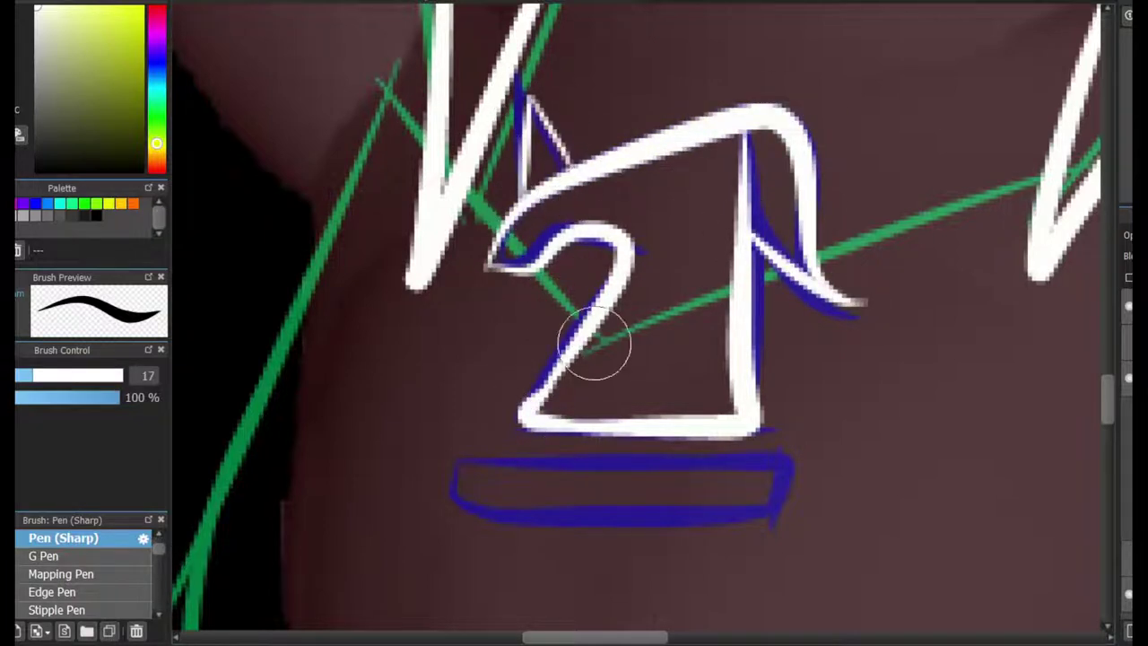
{"action": "key", "text": "ctrl+z"}
{"action": "key", "text": "ctrl+z"}
{"action": "key", "text": "ctrl+y"}
{"action": "key", "text": "ctrl+z"}
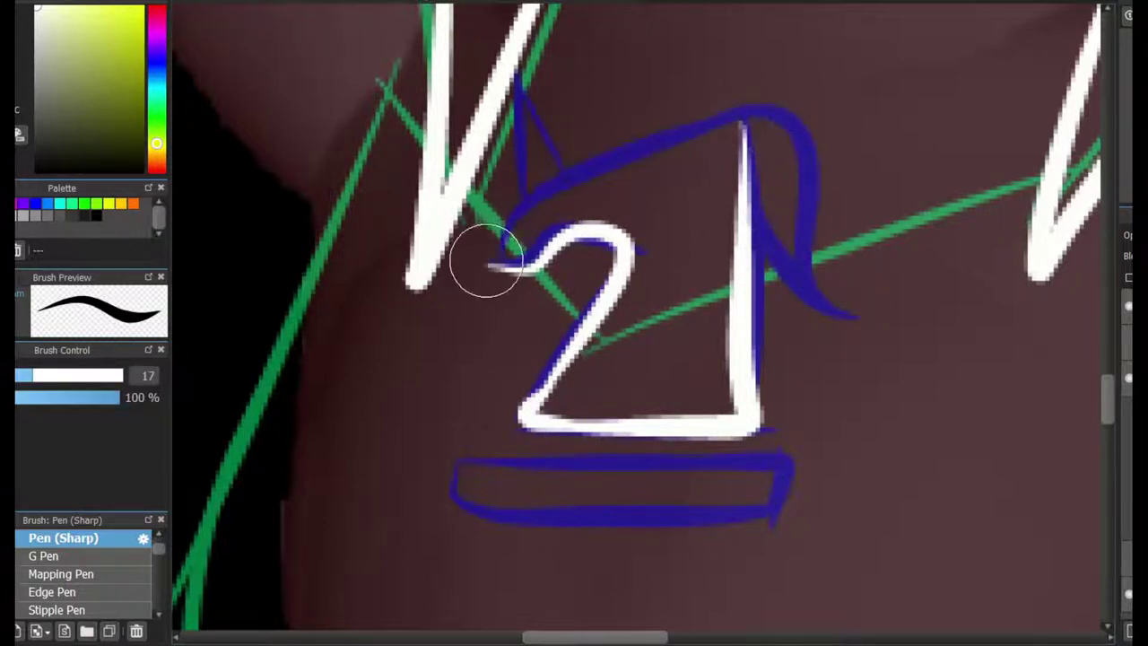
{"action": "mouse_move", "coordinate": [486, 260]}
{"action": "left_mouse_down"}
{"action": "mouse_move", "coordinate": [750, 238]}
{"action": "mouse_move", "coordinate": [876, 282]}
{"action": "left_mouse_up"}
{"action": "left_click_drag", "start_coordinate": [525, 79], "coordinate": [576, 171]}
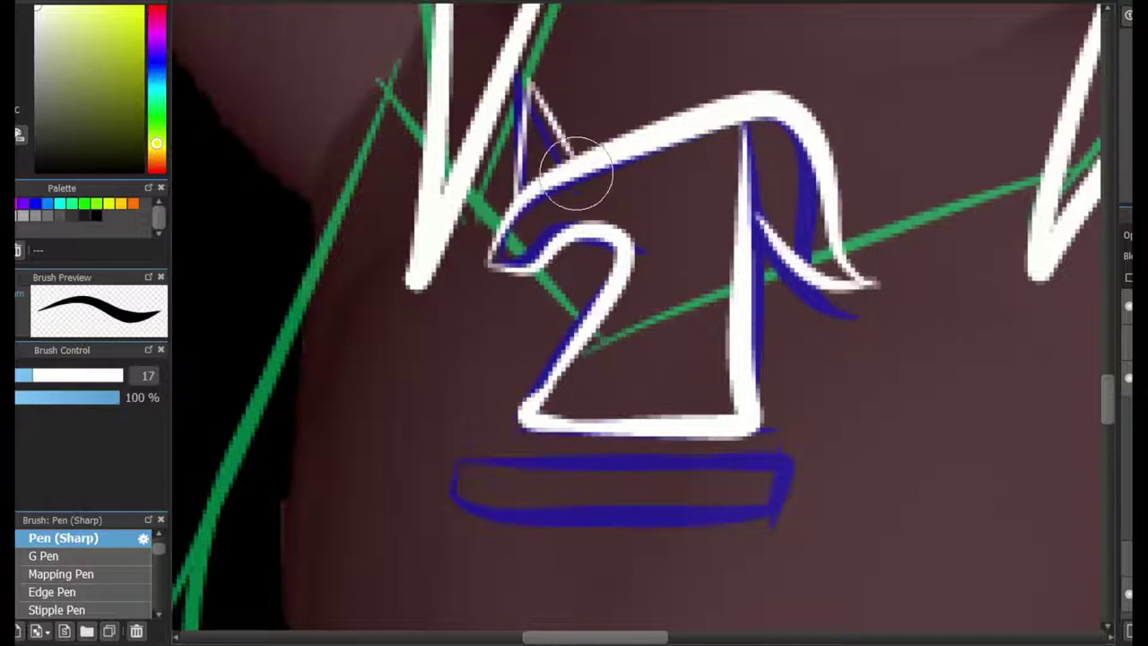
Ink the emblem's rounded base bar in white below the knight and shift the emblem slightly sideways toward the middle of the chest.
{"action": "left_click_drag", "start_coordinate": [601, 439], "coordinate": [475, 485]}
{"action": "key", "text": "ctrl+z"}
{"action": "mouse_move", "coordinate": [766, 543]}
{"action": "left_mouse_down"}
{"action": "mouse_move", "coordinate": [526, 500]}
{"action": "mouse_move", "coordinate": [671, 535]}
{"action": "left_mouse_up"}
{"action": "key", "text": "ctrl+z"}
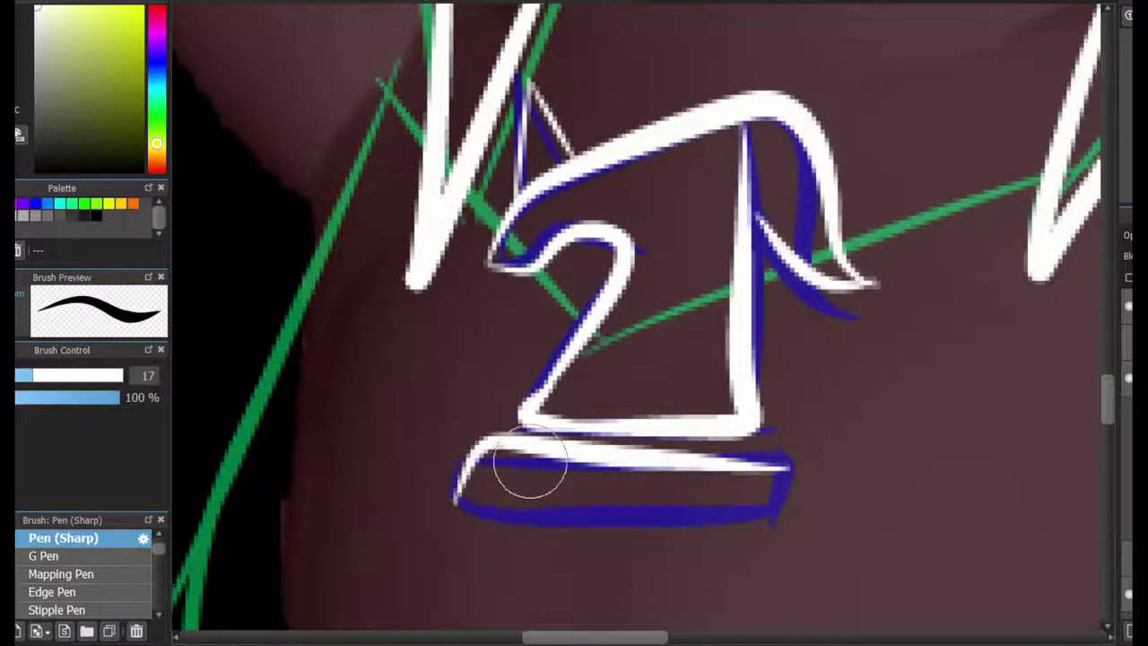
{"action": "left_click_drag", "start_coordinate": [462, 504], "coordinate": [785, 459]}
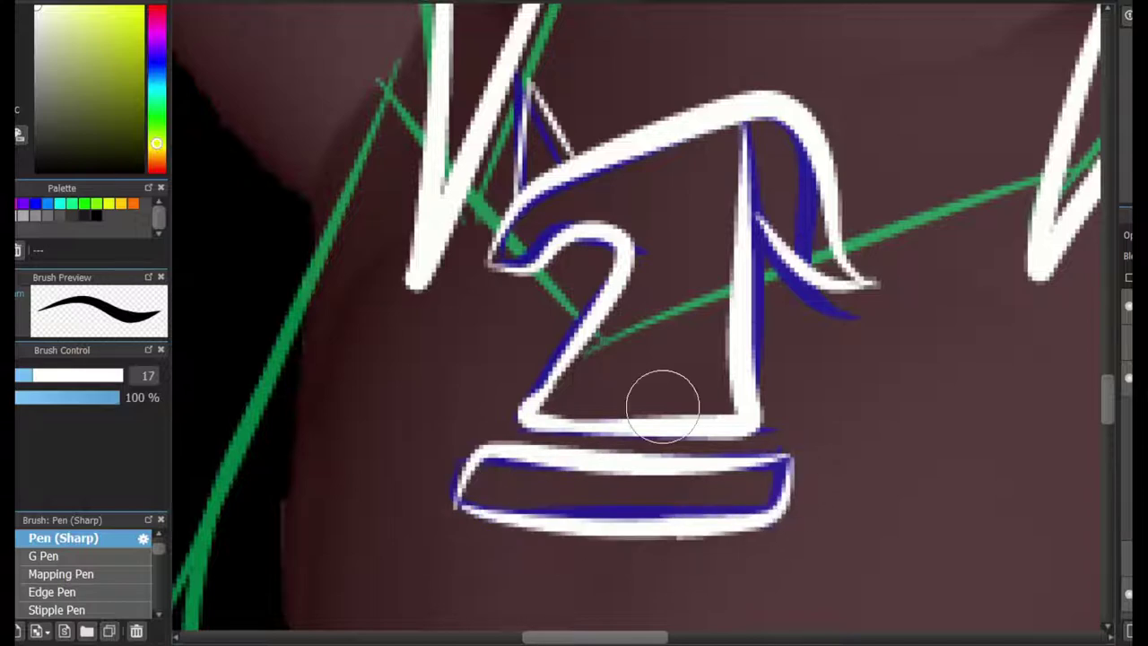
{"action": "scroll", "coordinate": [619, 287], "scroll_direction": "down", "scroll_amount": 2}
{"action": "key", "text": "Left"}
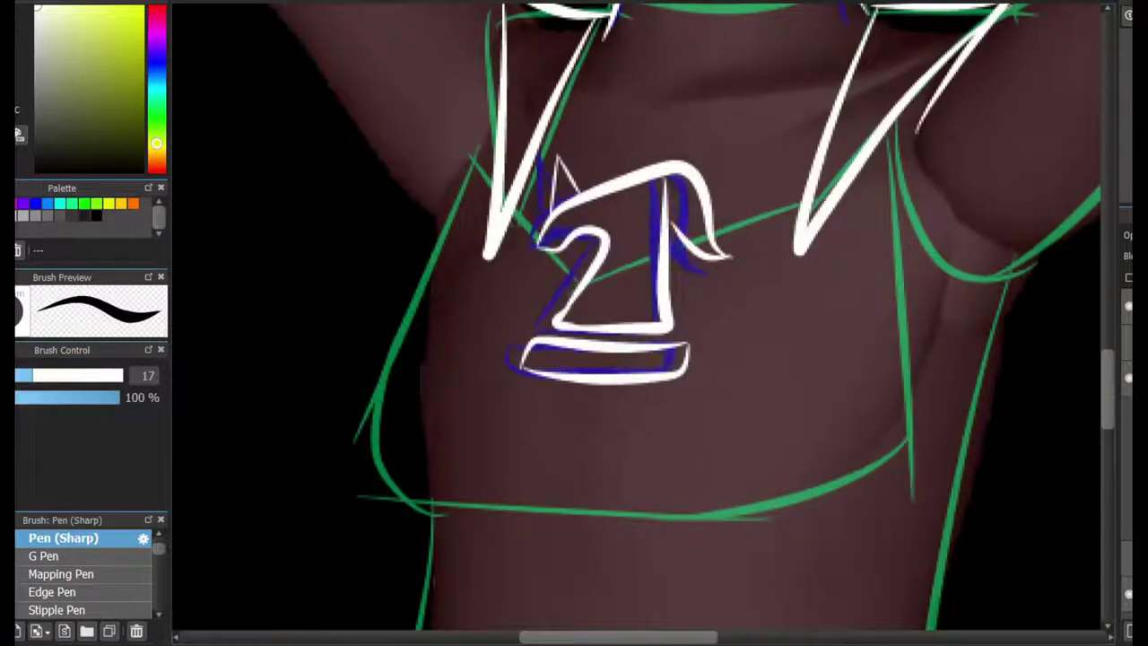
Ink the curved underside of the raised upper arm in white beside the armpit.
{"action": "scroll", "coordinate": [636, 314], "scroll_direction": "down", "scroll_amount": 3}
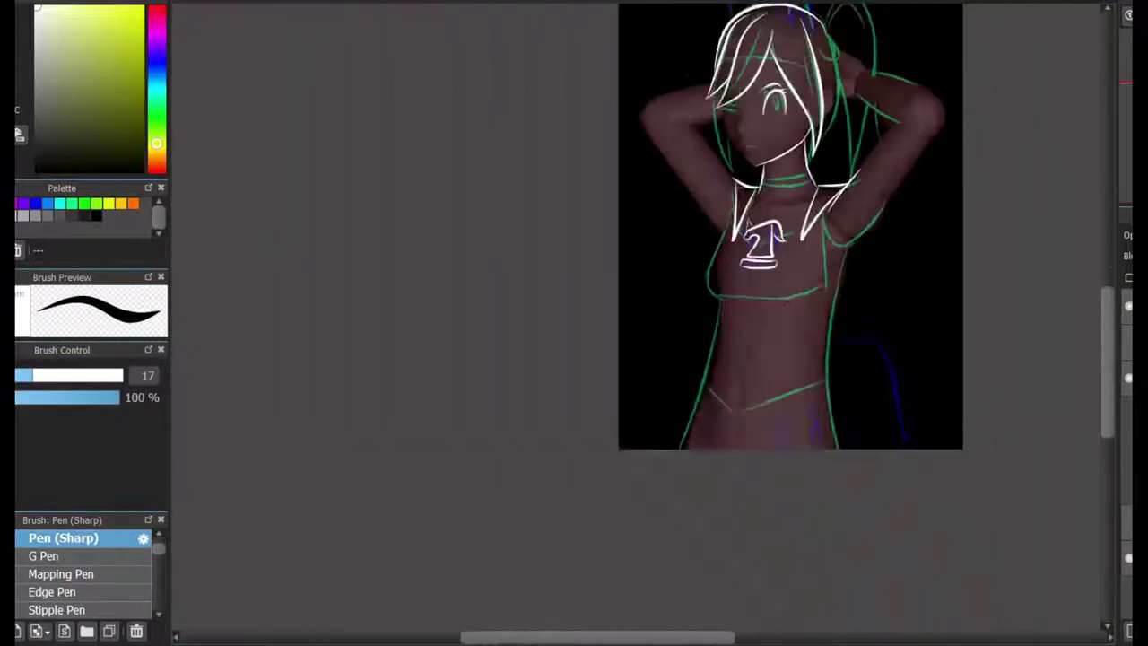
{"action": "scroll", "coordinate": [769, 72], "scroll_direction": "up", "scroll_amount": 3}
{"action": "scroll", "coordinate": [853, 281], "scroll_direction": "down", "scroll_amount": 5}
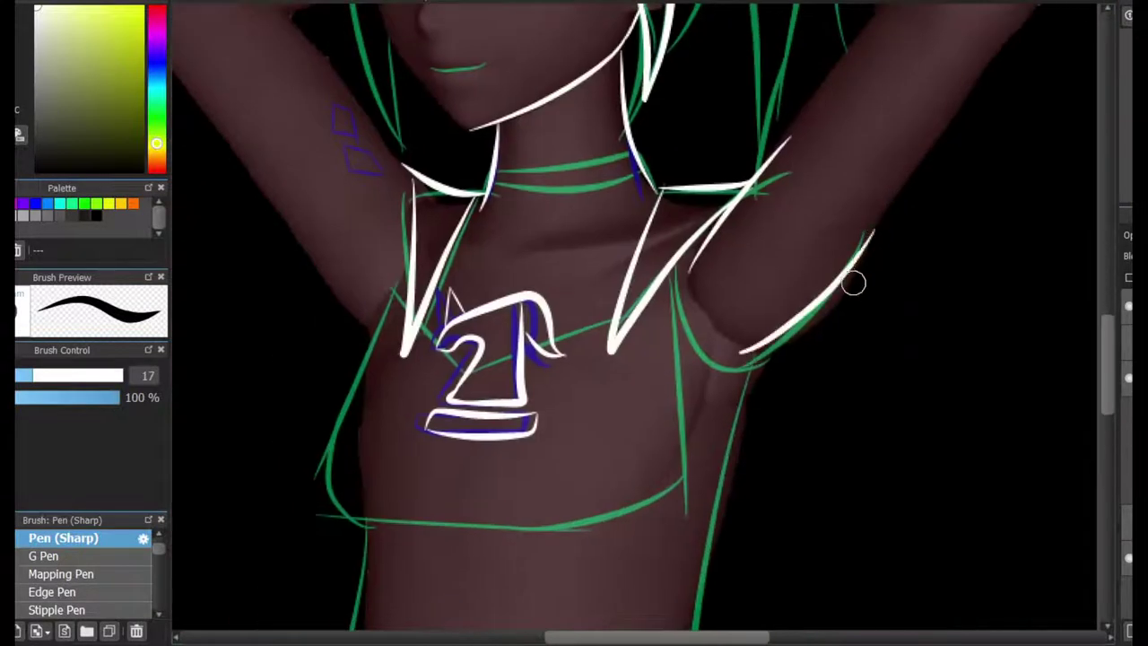
{"action": "scroll", "coordinate": [871, 231], "scroll_direction": "up", "scroll_amount": 2}
{"action": "left_click_drag", "start_coordinate": [852, 193], "coordinate": [674, 408]}
{"action": "left_click_drag", "start_coordinate": [735, 386], "coordinate": [570, 350]}
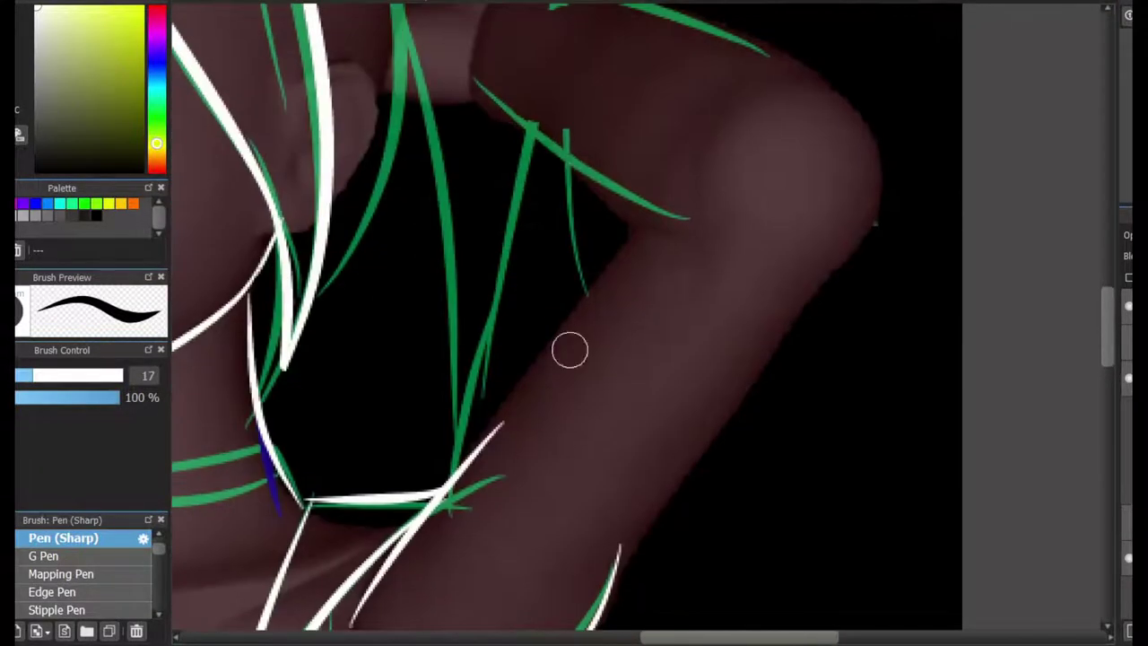
Ink the upper and lower edges of the raised forearm and the rounded elbow in white.
{"action": "left_click_drag", "start_coordinate": [470, 106], "coordinate": [666, 224]}
{"action": "key", "text": "ctrl+z"}
{"action": "key", "text": "ctrl+z"}
{"action": "mouse_move", "coordinate": [469, 106]}
{"action": "left_mouse_down"}
{"action": "mouse_move", "coordinate": [666, 219]}
{"action": "mouse_move", "coordinate": [638, 337]}
{"action": "mouse_move", "coordinate": [681, 157]}
{"action": "mouse_move", "coordinate": [833, 371]}
{"action": "left_mouse_up"}
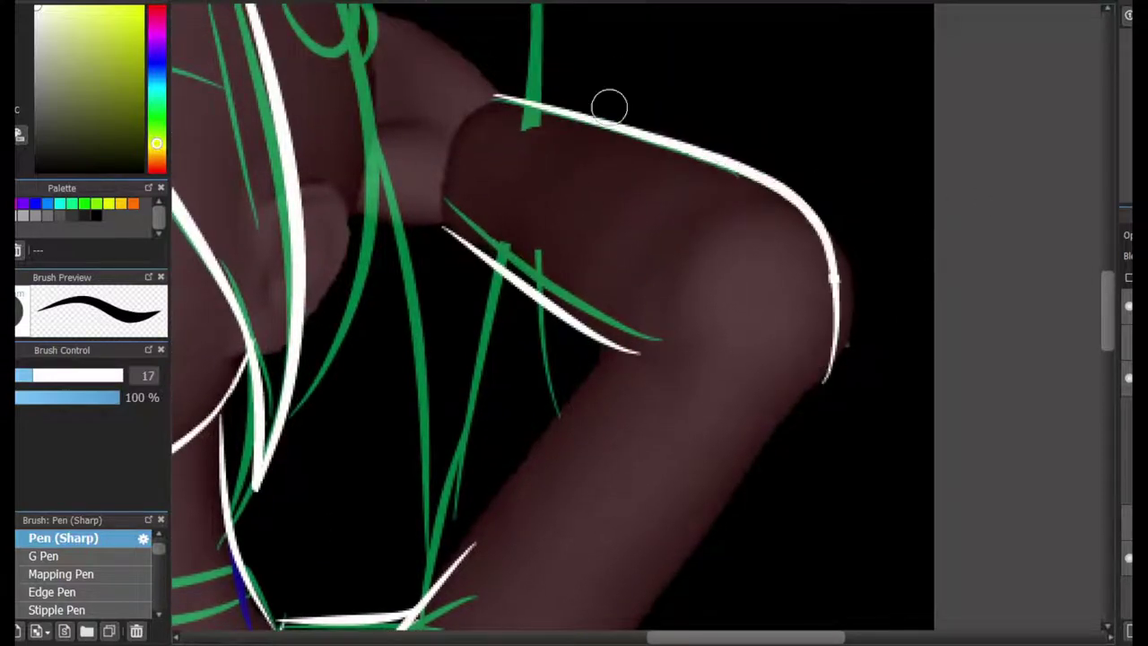
{"action": "key", "text": "ctrl+z"}
{"action": "left_click_drag", "start_coordinate": [681, 157], "coordinate": [833, 371]}
{"action": "mouse_move", "coordinate": [833, 372]}
{"action": "left_mouse_down"}
{"action": "mouse_move", "coordinate": [628, 448]}
{"action": "mouse_move", "coordinate": [876, 297]}
{"action": "left_mouse_up"}
Ink the outer edge of the raised upper arm in white from the elbow down to the underarm curve.
{"action": "mouse_move", "coordinate": [1002, 104]}
{"action": "left_mouse_down"}
{"action": "mouse_move", "coordinate": [783, 389]}
{"action": "mouse_move", "coordinate": [910, 219]}
{"action": "left_mouse_up"}
{"action": "key", "text": "ctrl+z"}
{"action": "left_click_drag", "start_coordinate": [806, 345], "coordinate": [777, 387]}
{"action": "key", "text": "ctrl+z"}
{"action": "key", "text": "ctrl+z"}
{"action": "left_click_drag", "start_coordinate": [1006, 105], "coordinate": [763, 389]}
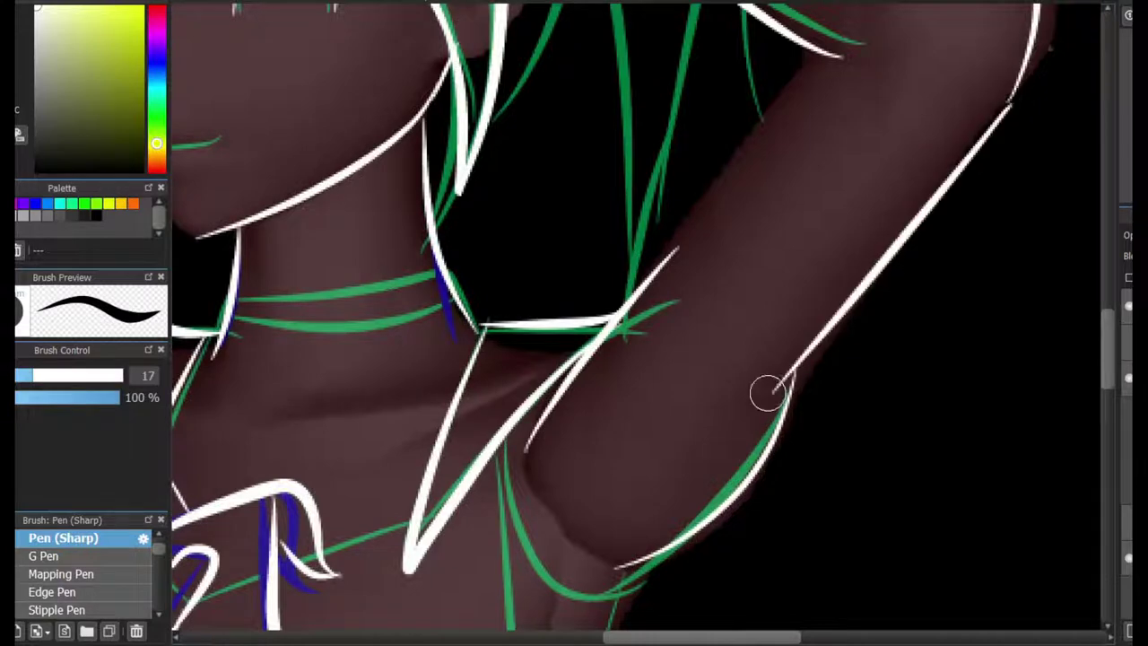
Ink the inner edge of the raised upper arm in white between the elbow crease and the shoulder line.
{"action": "left_click_drag", "start_coordinate": [805, 53], "coordinate": [664, 287]}
{"action": "key", "text": "ctrl+z"}
{"action": "key", "text": "ctrl+z"}
{"action": "mouse_move", "coordinate": [789, 377]}
{"action": "left_mouse_down"}
{"action": "mouse_move", "coordinate": [999, 92]}
{"action": "mouse_move", "coordinate": [807, 351]}
{"action": "left_mouse_up"}
{"action": "key", "text": "ctrl+z"}
{"action": "mouse_move", "coordinate": [661, 285]}
{"action": "left_mouse_down"}
{"action": "mouse_move", "coordinate": [801, 95]}
{"action": "mouse_move", "coordinate": [799, 56]}
{"action": "left_mouse_up"}
{"action": "key", "text": "ctrl+z"}
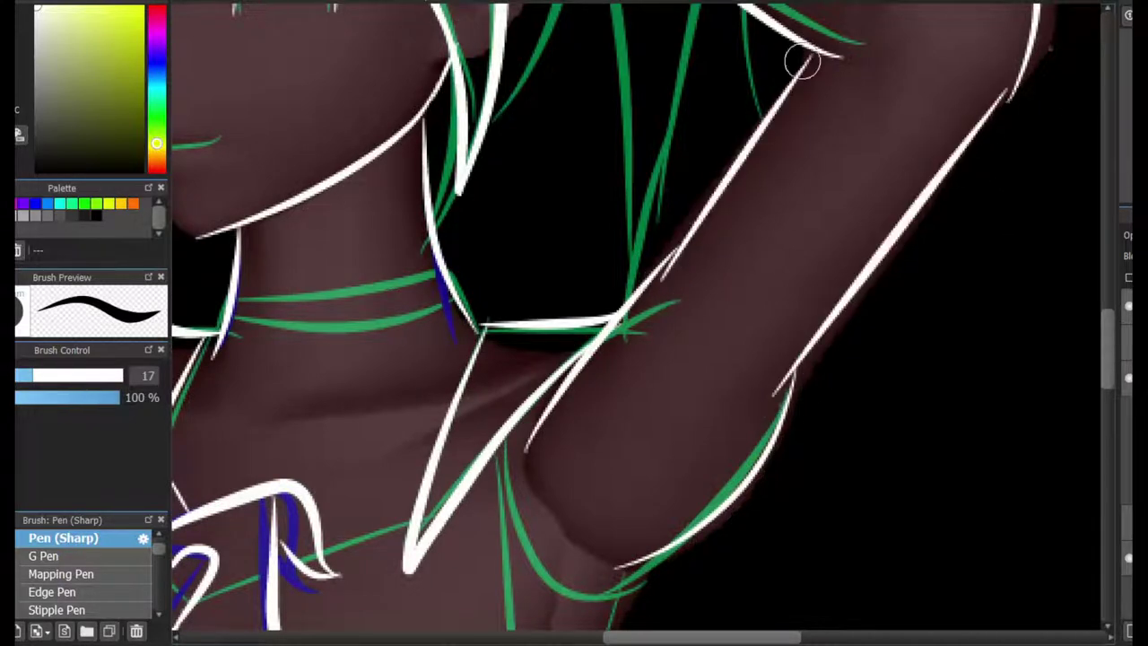
Extend the back outline of the hair in white down behind the ear, and ink the short nose line and the mouth.
{"action": "scroll", "coordinate": [799, 56], "scroll_direction": "up", "scroll_amount": 5}
{"action": "scroll", "coordinate": [636, 323], "scroll_direction": "down", "scroll_amount": 3}
{"action": "scroll", "coordinate": [637, 323], "scroll_direction": "up", "scroll_amount": 4}
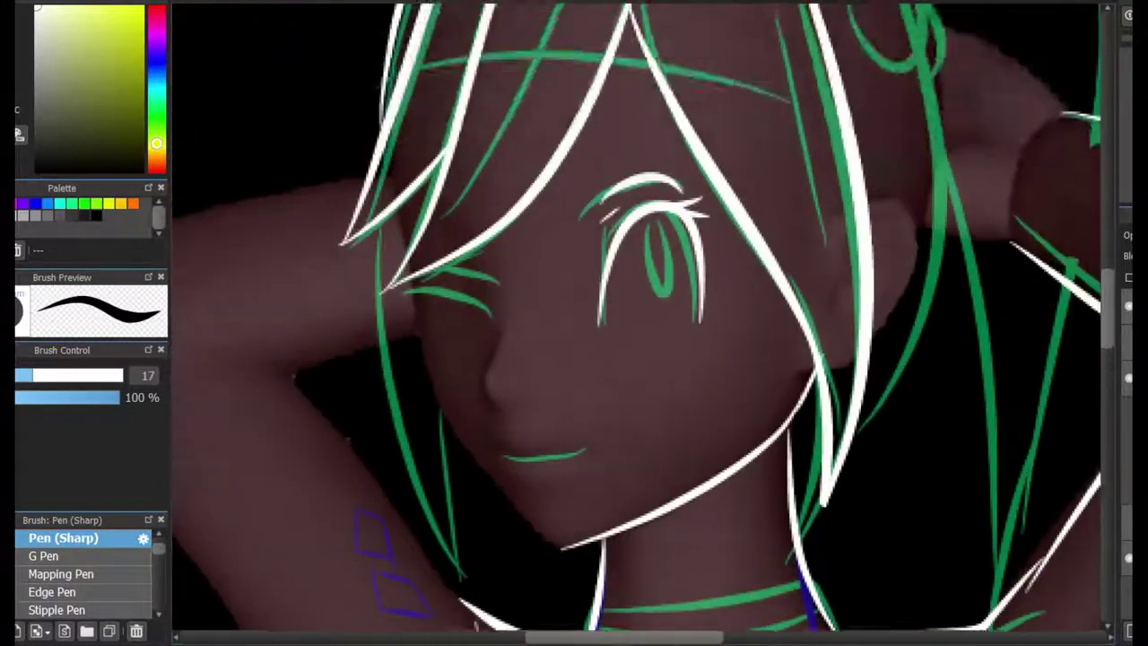
{"action": "scroll", "coordinate": [752, 243], "scroll_direction": "down", "scroll_amount": 3}
{"action": "scroll", "coordinate": [799, 200], "scroll_direction": "up", "scroll_amount": 3}
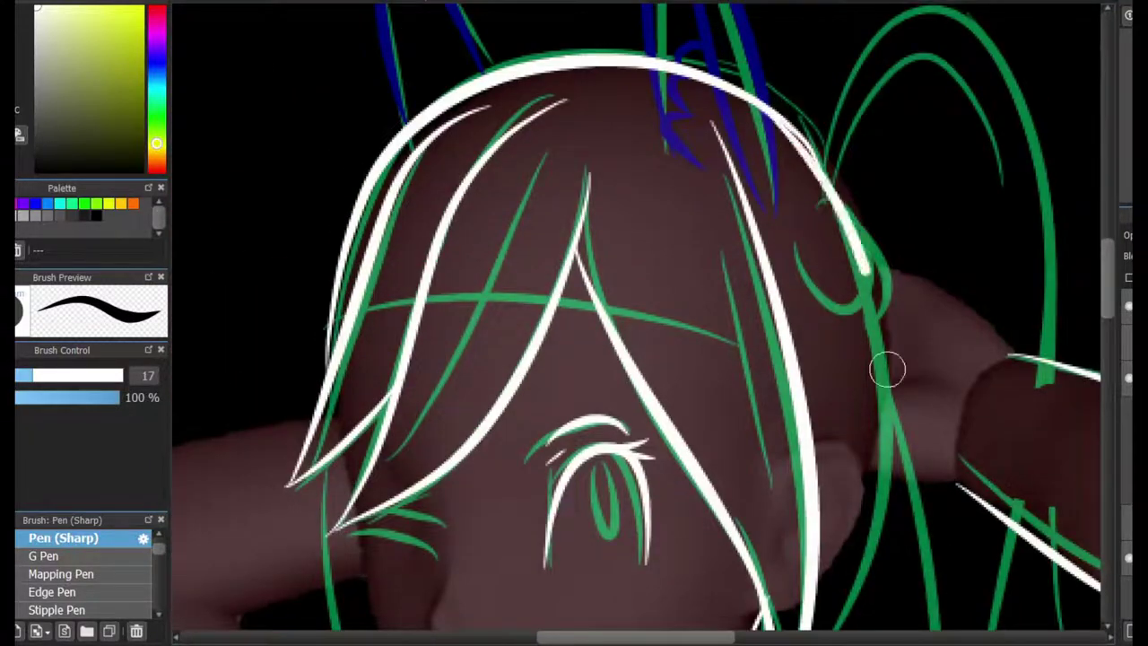
{"action": "scroll", "coordinate": [784, 117], "scroll_direction": "down", "scroll_amount": 4}
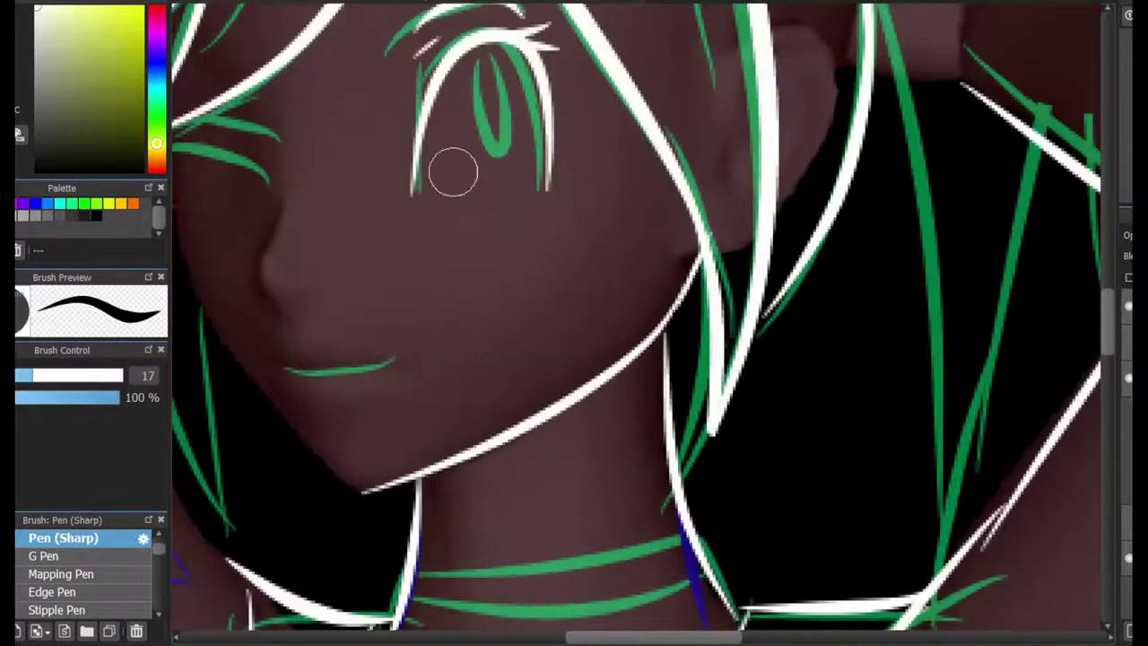
{"action": "key", "text": "e"}
{"action": "scroll", "coordinate": [636, 323], "scroll_direction": "down", "scroll_amount": 3}
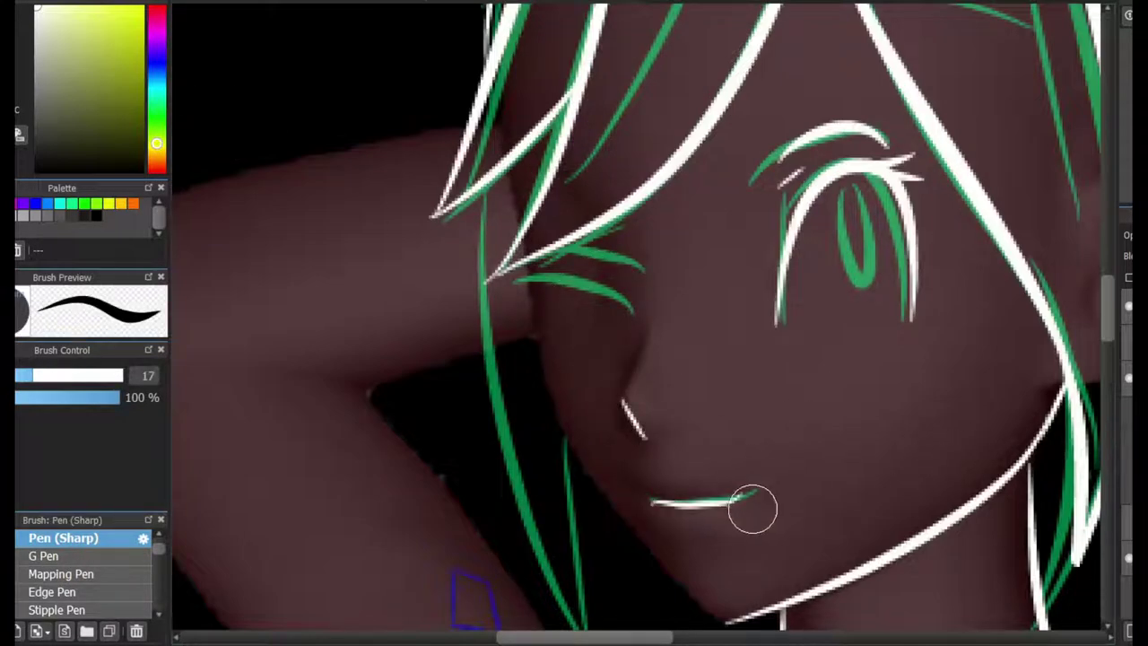
Ink the crop top's two sides with rounded lower corners running into the hem, and its curved armhole under the raised arm.
{"action": "scroll", "coordinate": [702, 516], "scroll_direction": "down", "scroll_amount": 15}
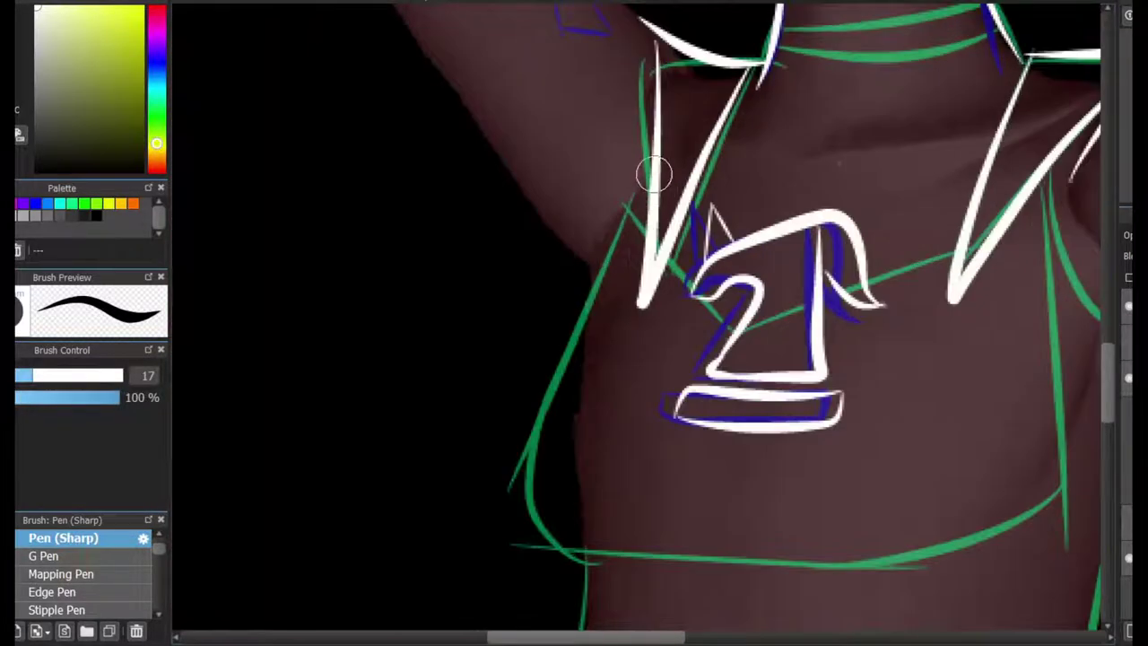
{"action": "left_click_drag", "start_coordinate": [654, 174], "coordinate": [649, 553]}
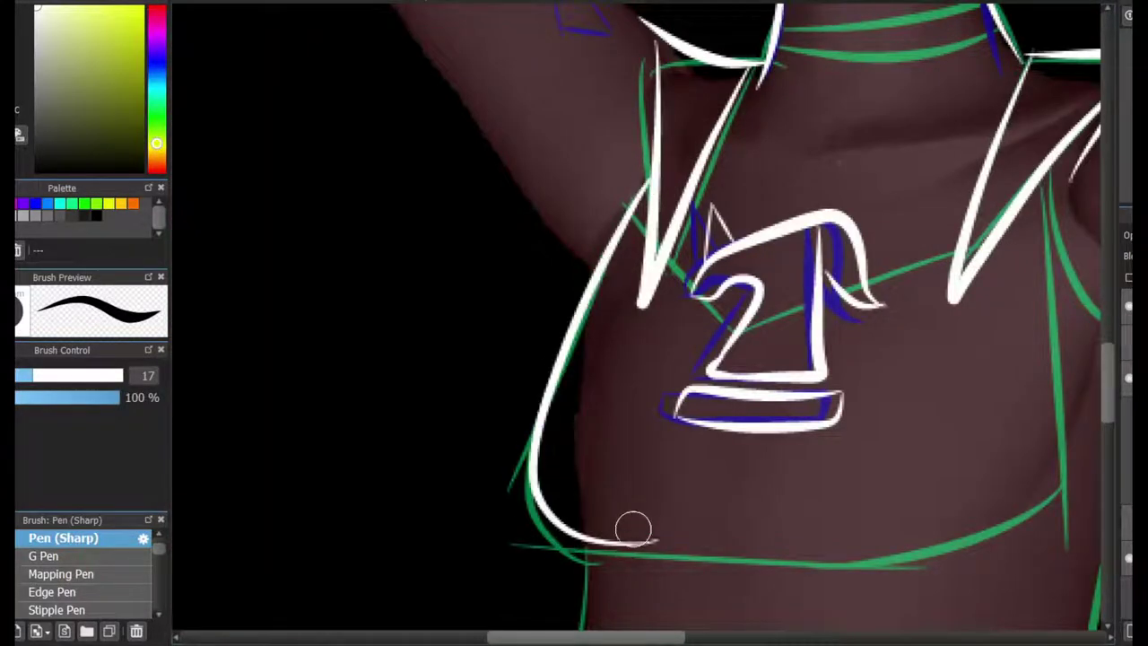
{"action": "scroll", "coordinate": [637, 323], "scroll_direction": "right", "scroll_amount": 5}
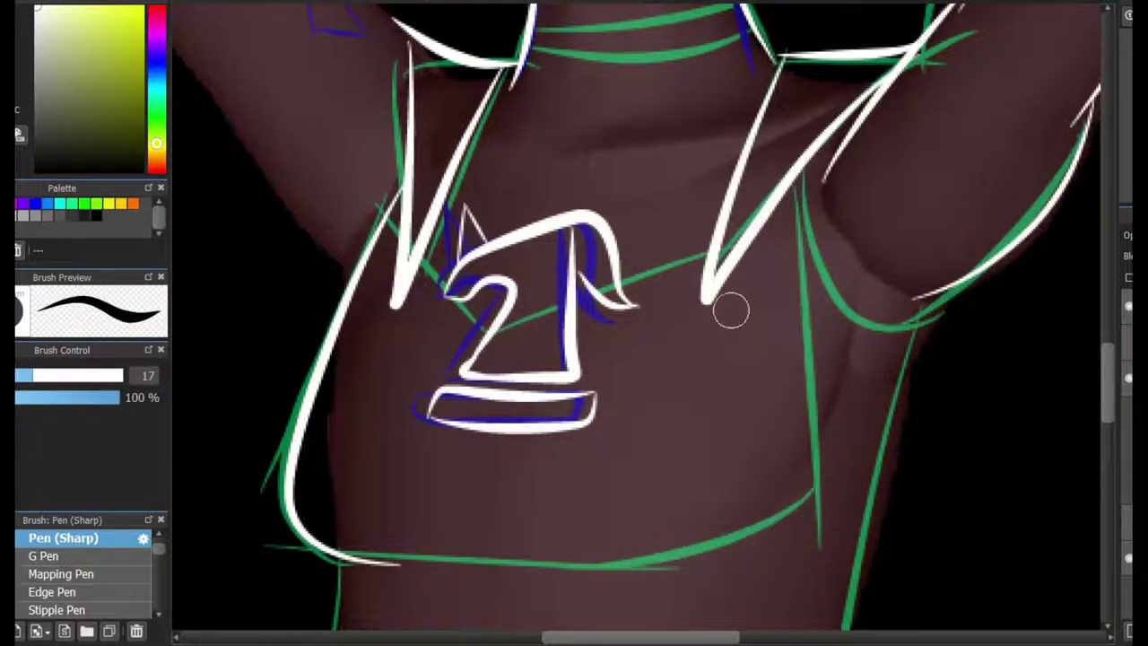
{"action": "left_click_drag", "start_coordinate": [796, 184], "coordinate": [690, 569]}
{"action": "key", "text": "ctrl+z"}
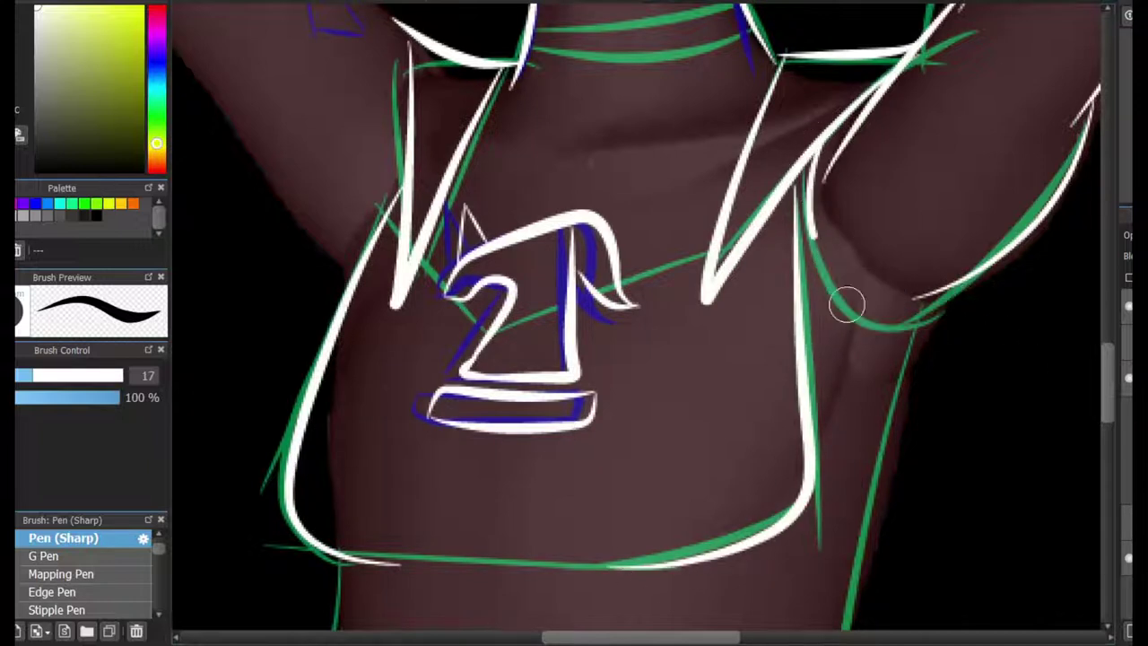
{"action": "scroll", "coordinate": [969, 305], "scroll_direction": "up", "scroll_amount": 2}
{"action": "left_click_drag", "start_coordinate": [748, 108], "coordinate": [896, 330]}
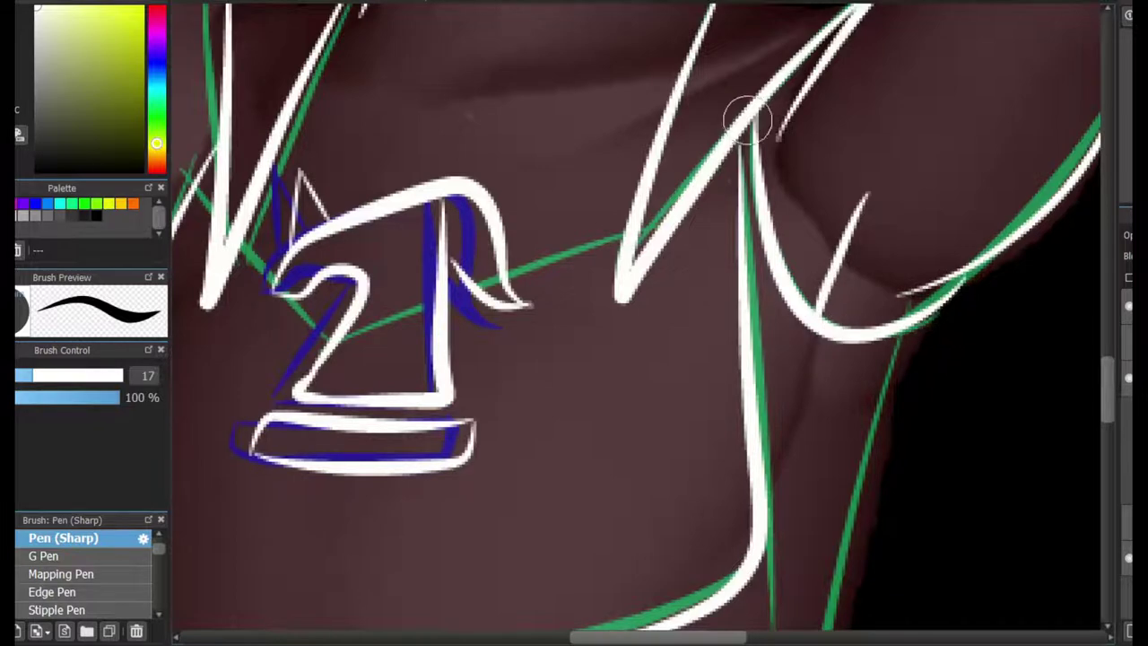
Ink both sides of the waist and hips in white from below the top to the canvas's lower edge.
{"action": "scroll", "coordinate": [747, 121], "scroll_direction": "down", "scroll_amount": 3}
{"action": "scroll", "coordinate": [866, 330], "scroll_direction": "down", "scroll_amount": 3}
{"action": "mouse_move", "coordinate": [873, 77]}
{"action": "left_mouse_down"}
{"action": "mouse_move", "coordinate": [819, 243]}
{"action": "mouse_move", "coordinate": [834, 493]}
{"action": "mouse_move", "coordinate": [852, 538]}
{"action": "left_mouse_up"}
{"action": "key", "text": "ctrl+z"}
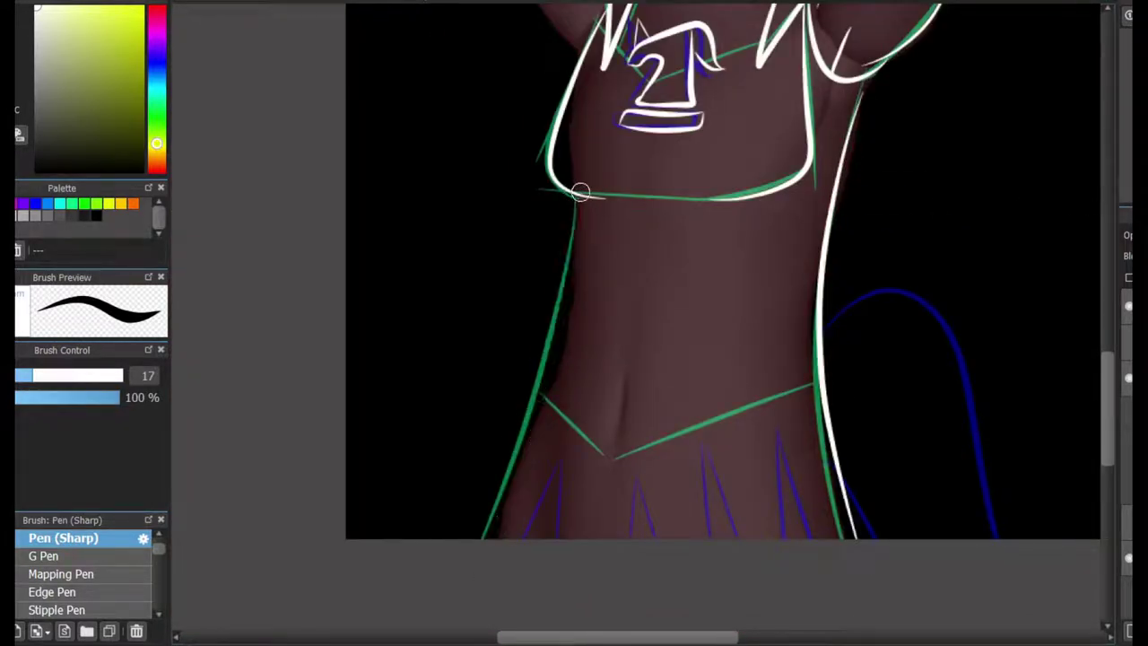
{"action": "left_click_drag", "start_coordinate": [580, 190], "coordinate": [489, 538]}
{"action": "scroll", "coordinate": [503, 307], "scroll_direction": "up", "scroll_amount": 2}
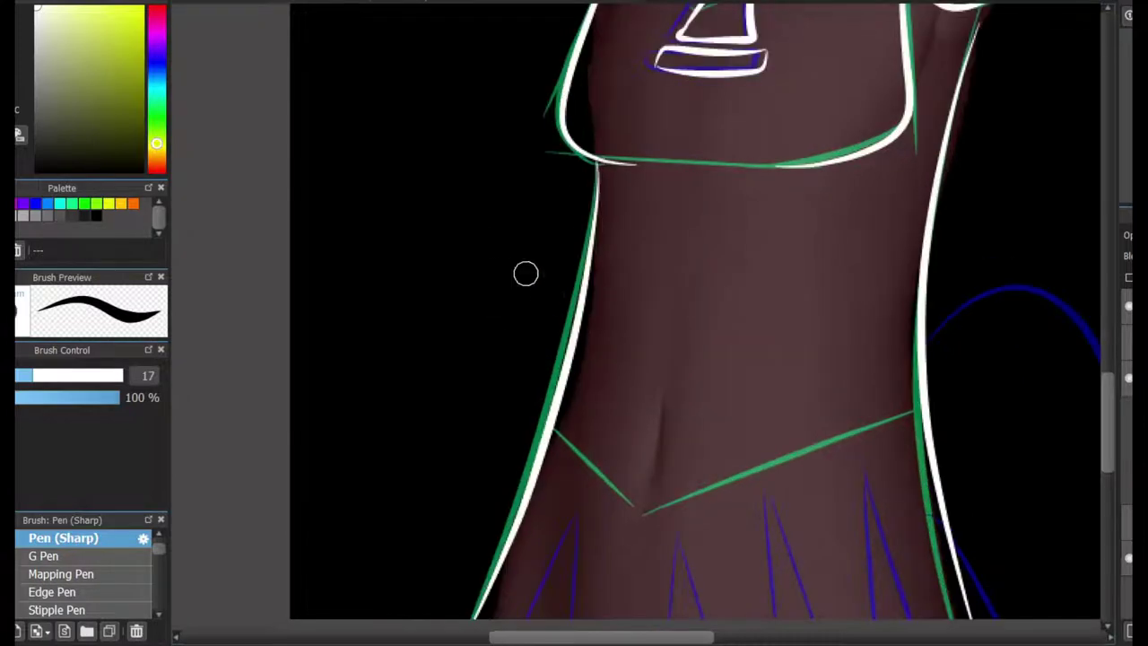
Replace the short crease stroke above the armhole with a longer tapered one running up inside the raised arm.
{"action": "scroll", "coordinate": [820, 391], "scroll_direction": "down", "scroll_amount": 3}
{"action": "scroll", "coordinate": [821, 392], "scroll_direction": "up", "scroll_amount": 6}
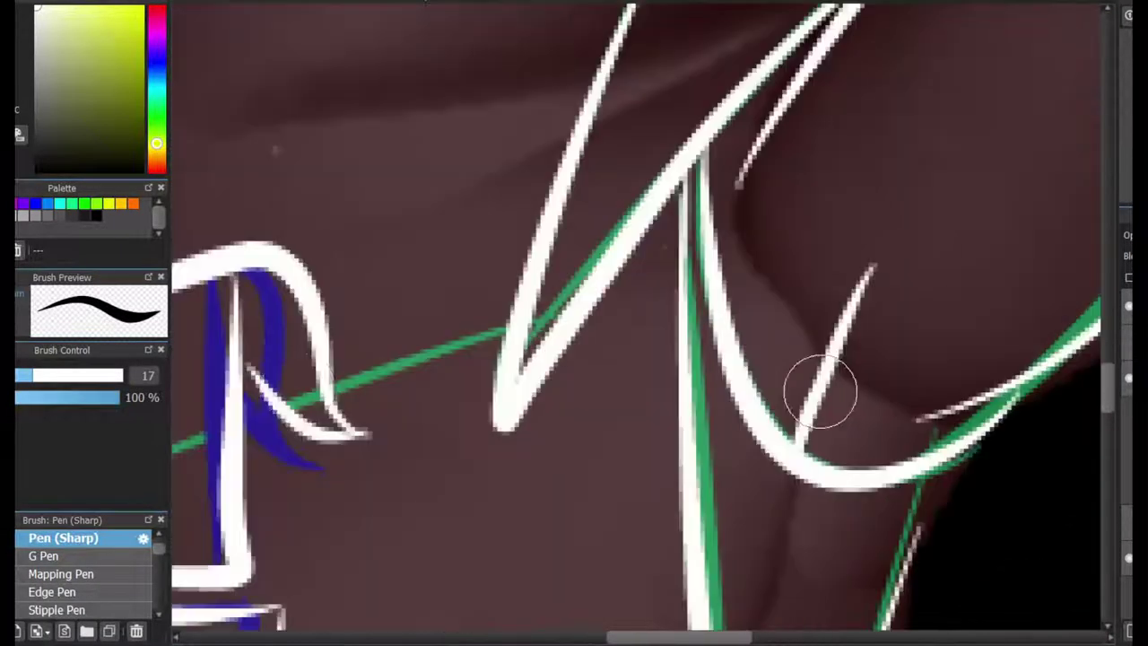
{"action": "scroll", "coordinate": [820, 436], "scroll_direction": "down", "scroll_amount": 2}
{"action": "key", "text": "ctrl+z"}
{"action": "key", "text": "ctrl+z"}
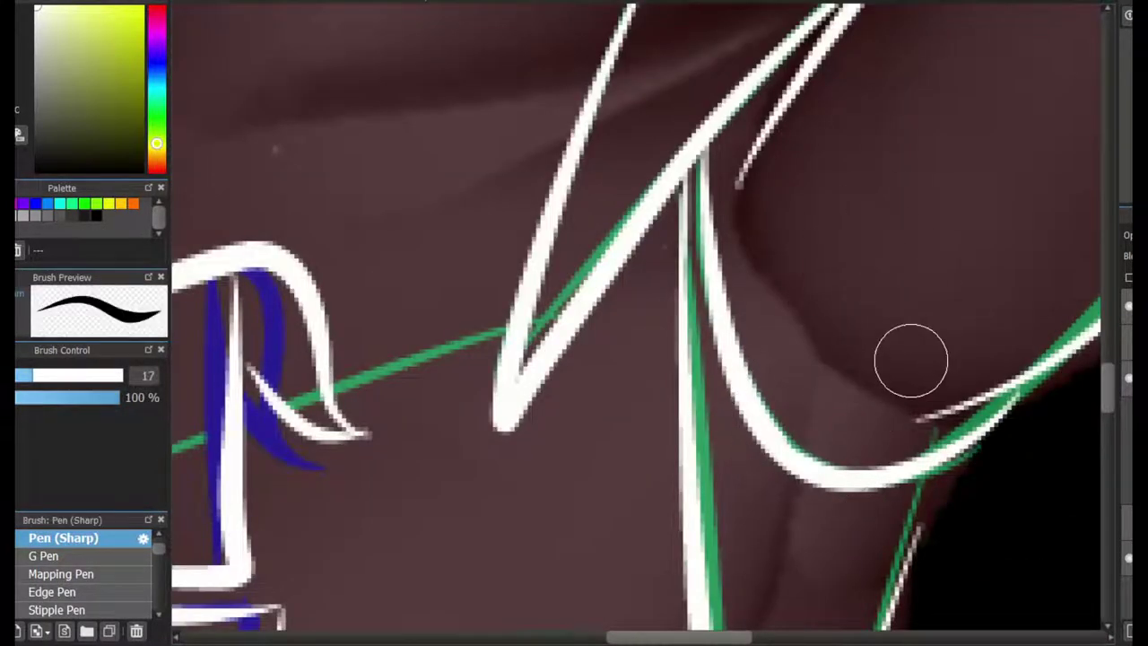
{"action": "scroll", "coordinate": [910, 359], "scroll_direction": "down", "scroll_amount": 2}
{"action": "left_click_drag", "start_coordinate": [905, 323], "coordinate": [982, 215]}
{"action": "scroll", "coordinate": [986, 305], "scroll_direction": "down", "scroll_amount": 3}
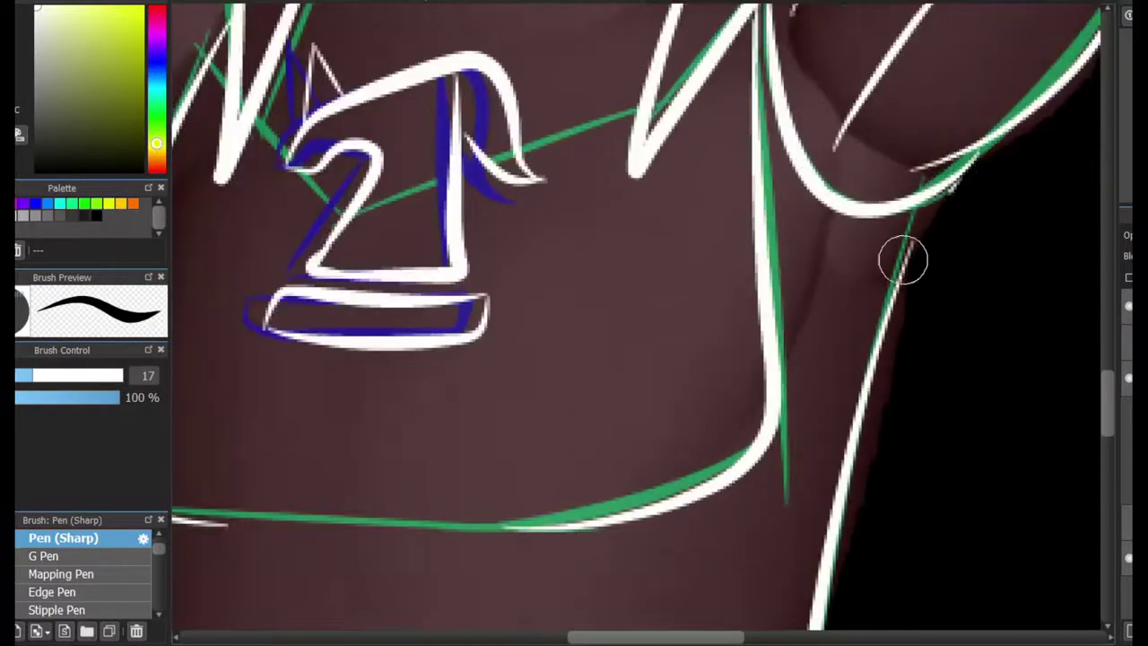
{"action": "scroll", "coordinate": [887, 320], "scroll_direction": "up", "scroll_amount": 4}
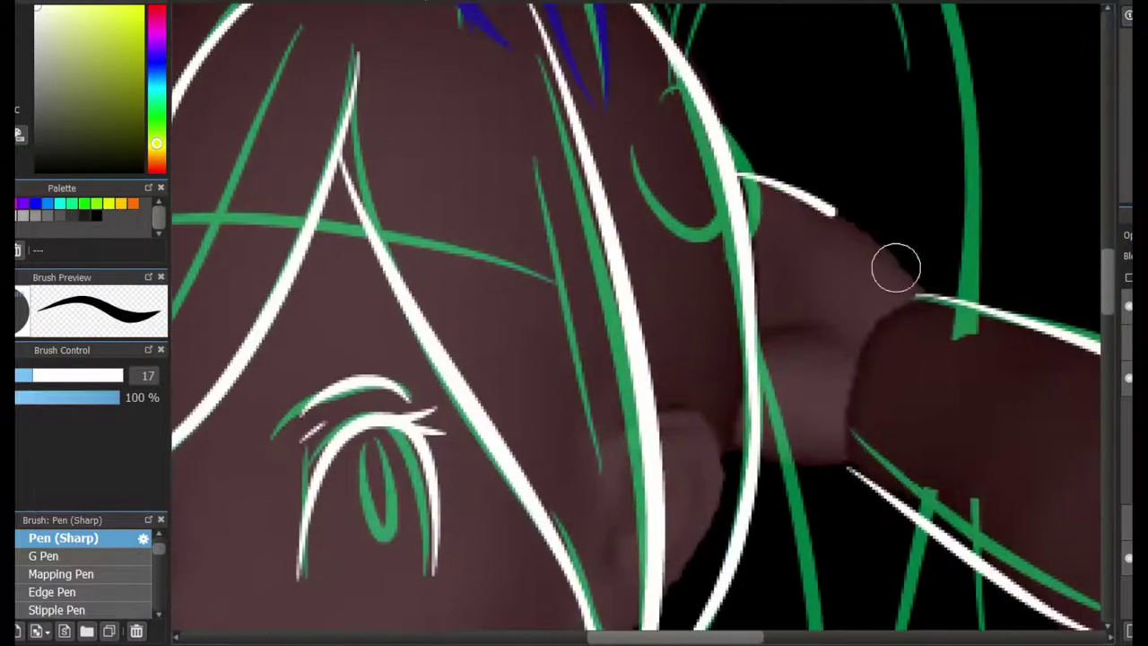
{"action": "left_click_drag", "start_coordinate": [740, 177], "coordinate": [914, 299]}
{"action": "key", "text": "ctrl+z"}
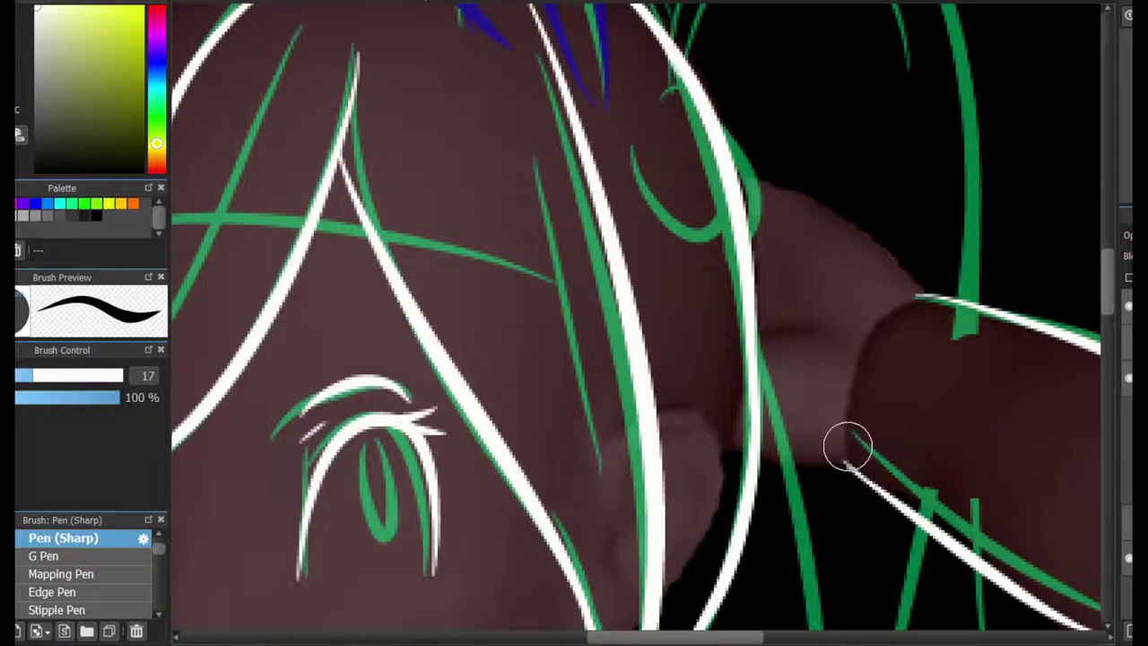
Fade the existing white line art and ink the upper edge, lower edge and finger crease of the hand behind the head.
{"action": "scroll", "coordinate": [847, 446], "scroll_direction": "down", "scroll_amount": 8}
{"action": "scroll", "coordinate": [690, 377], "scroll_direction": "up", "scroll_amount": 5}
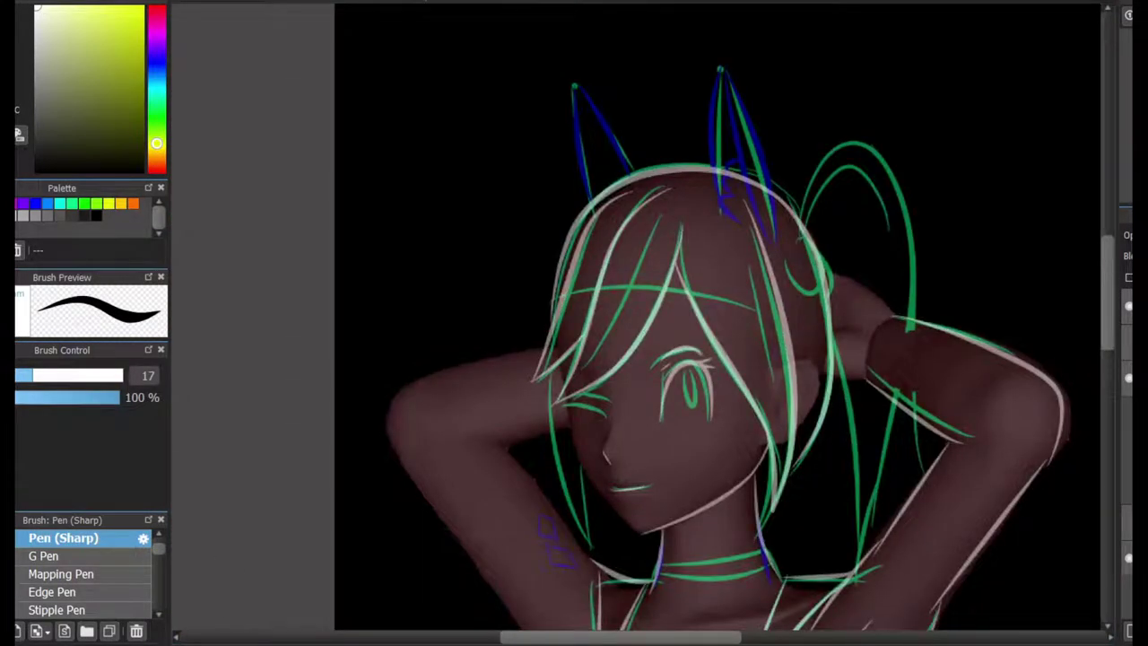
{"action": "scroll", "coordinate": [690, 371], "scroll_direction": "up", "scroll_amount": 6}
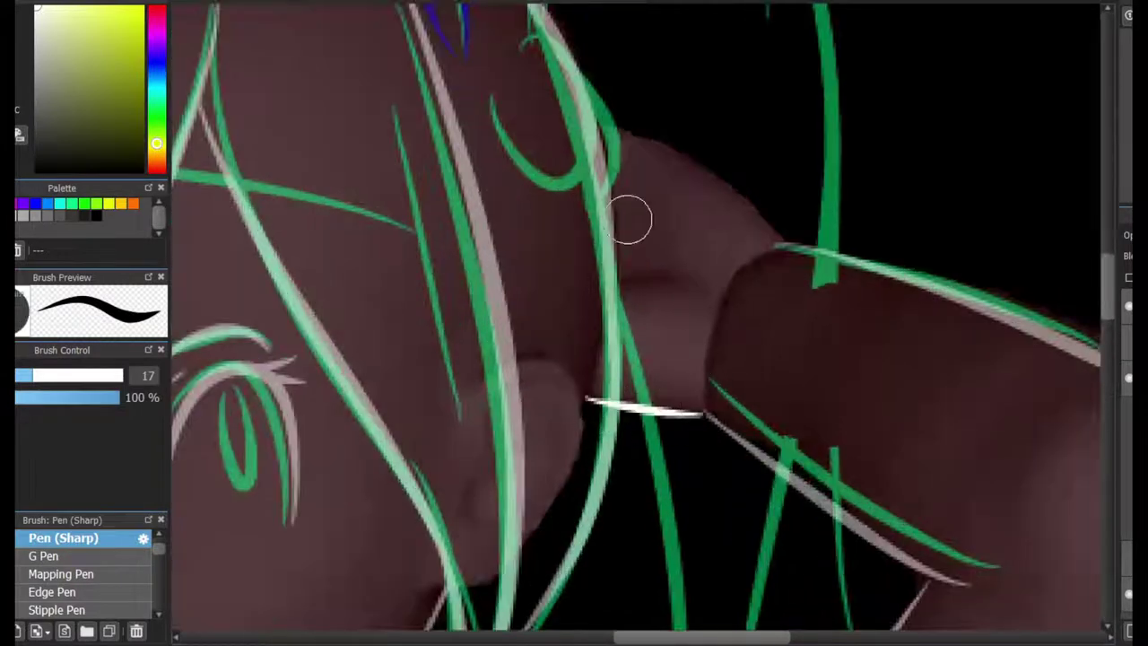
{"action": "mouse_move", "coordinate": [567, 115]}
{"action": "left_mouse_down"}
{"action": "mouse_move", "coordinate": [723, 172]}
{"action": "mouse_move", "coordinate": [789, 242]}
{"action": "left_mouse_up"}
{"action": "left_click_drag", "start_coordinate": [592, 269], "coordinate": [677, 270]}
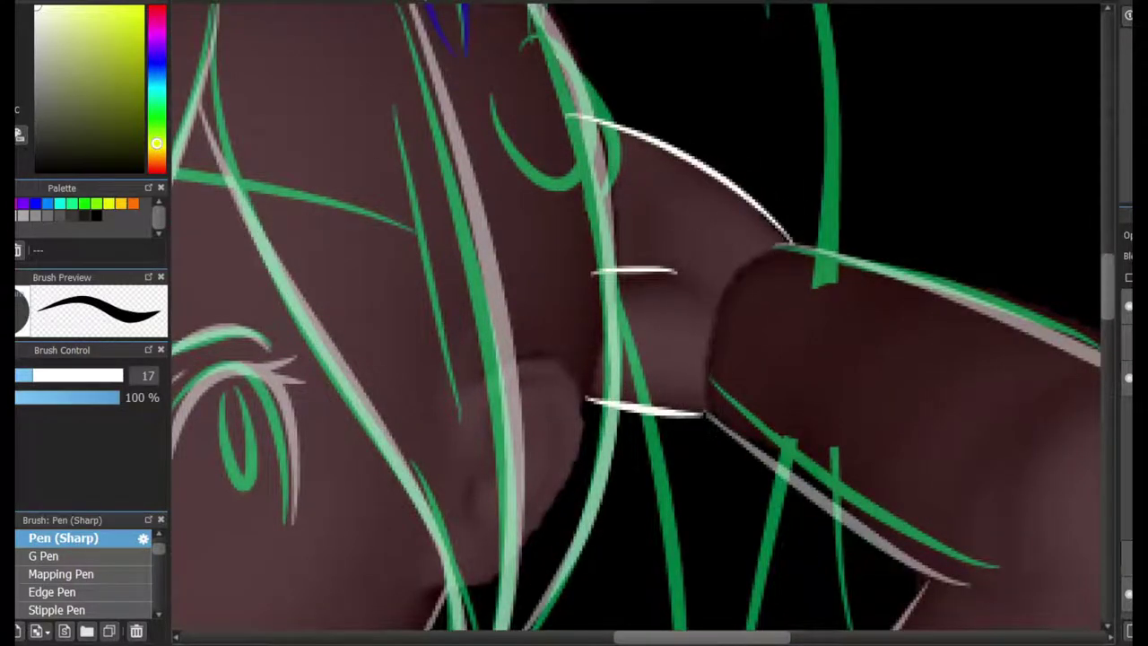
Erase the ends of the hand lines that overlap the inside of the hair outline, and return to the pen.
{"action": "key", "text": "e"}
{"action": "left_click_drag", "start_coordinate": [573, 118], "coordinate": [554, 154]}
{"action": "key", "text": "p"}
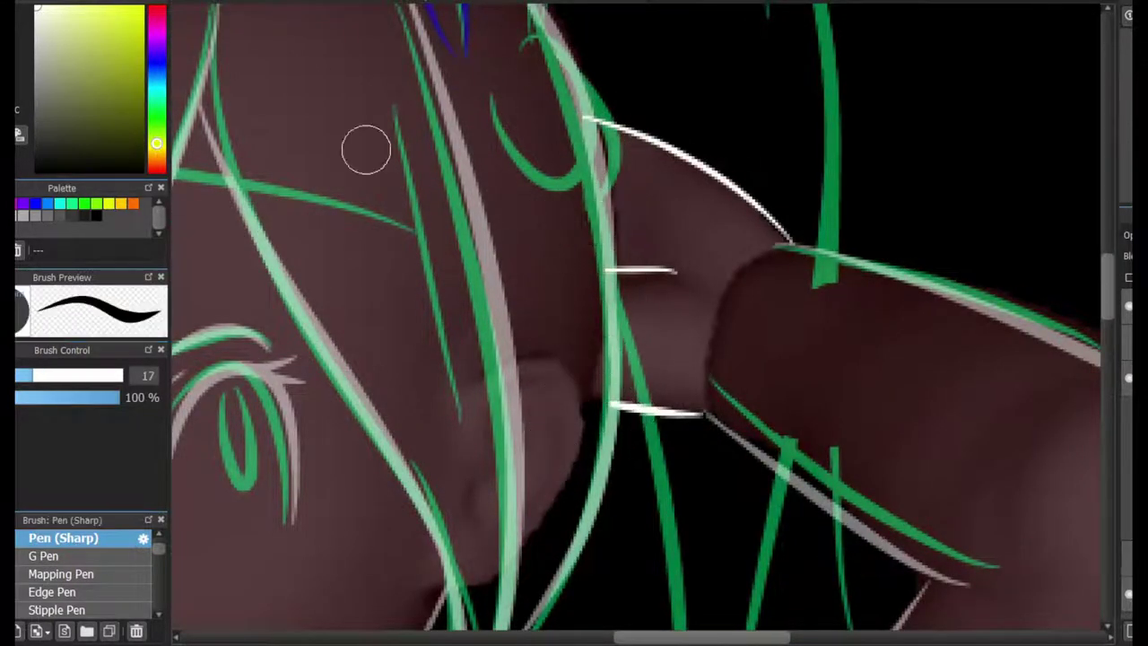
Replace the ponytail's outer curve with a narrower arc running past the raised arm, and ink its inner edge below the hand.
{"action": "scroll", "coordinate": [366, 146], "scroll_direction": "down", "scroll_amount": 6}
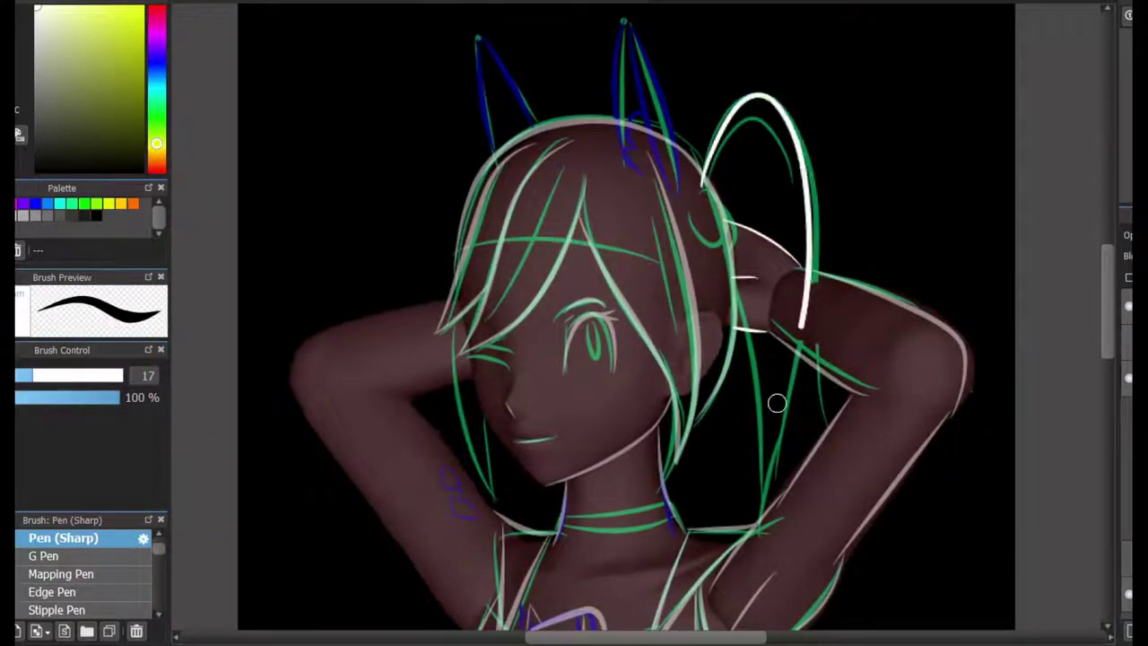
{"action": "left_click", "coordinate": [708, 220]}
{"action": "left_click_drag", "start_coordinate": [709, 210], "coordinate": [791, 480]}
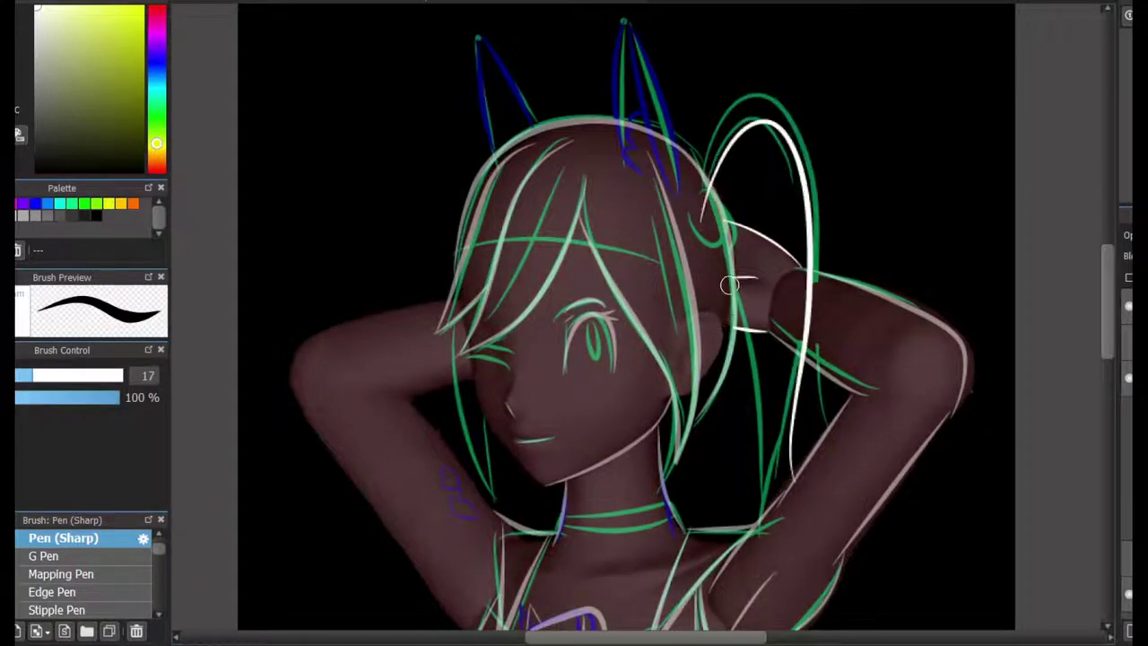
Erase the ponytail line where it crosses the raised forearm, re-ink the forearm's upper edge there, and trim the ponytail's tip.
{"action": "key", "text": "e"}
{"action": "scroll", "coordinate": [625, 370], "scroll_direction": "up", "scroll_amount": 4}
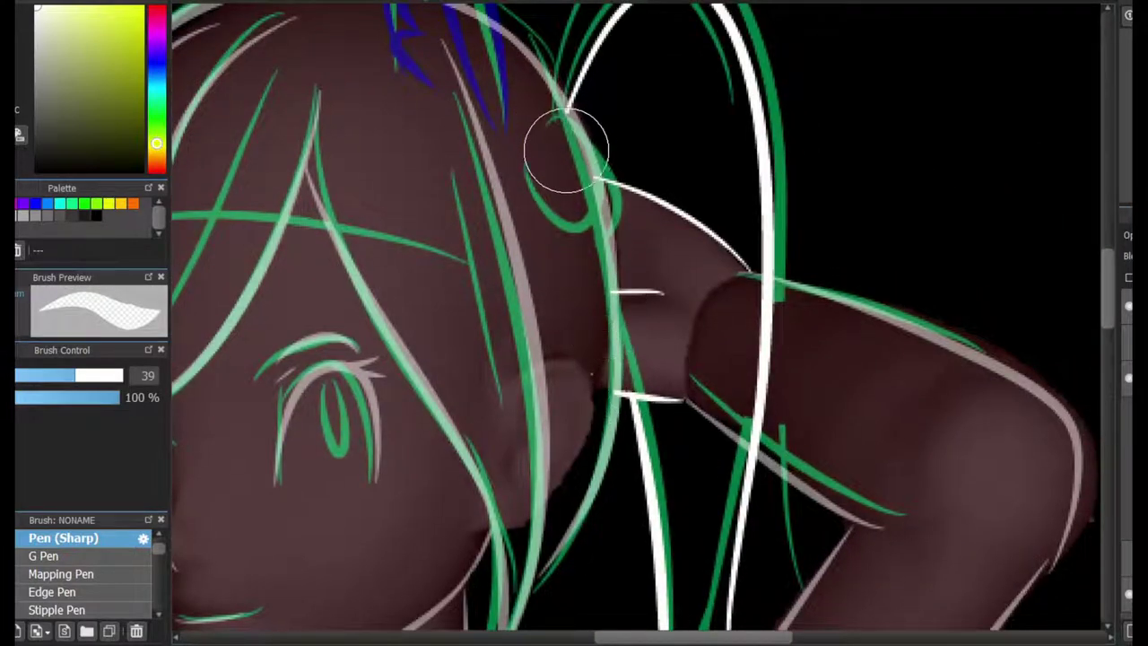
{"action": "mouse_move", "coordinate": [779, 460]}
{"action": "left_mouse_down"}
{"action": "mouse_move", "coordinate": [760, 389]}
{"action": "mouse_move", "coordinate": [769, 328]}
{"action": "left_mouse_up"}
{"action": "scroll", "coordinate": [768, 328], "scroll_direction": "up", "scroll_amount": 3}
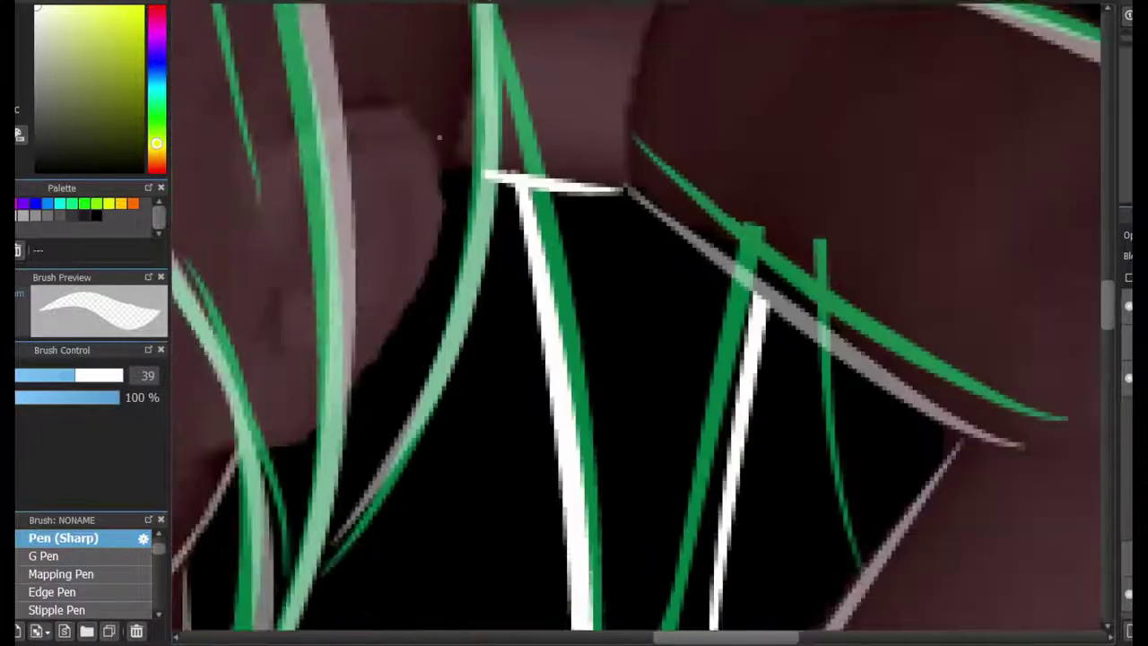
{"action": "key", "text": "b"}
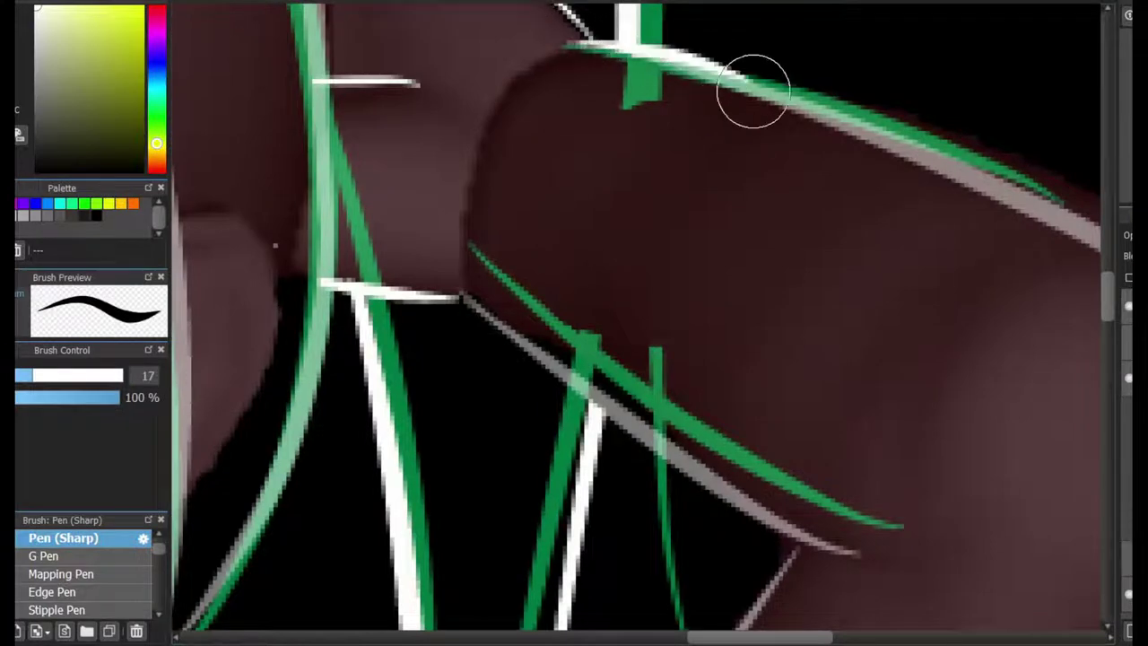
{"action": "scroll", "coordinate": [568, 42], "scroll_direction": "down", "scroll_amount": 6}
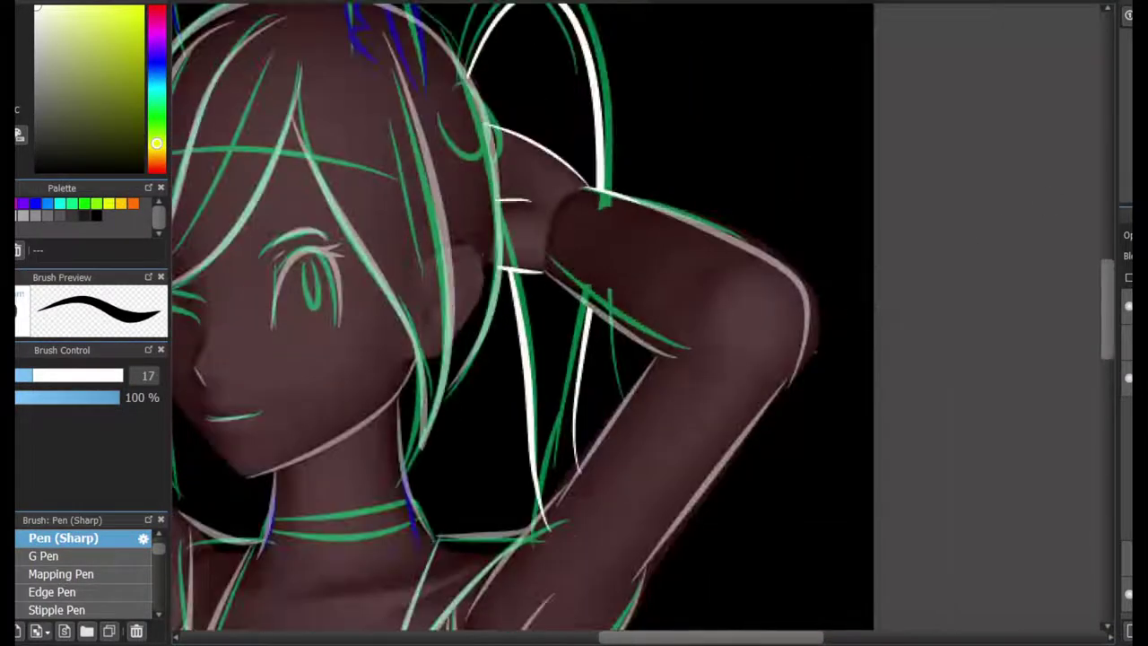
{"action": "key", "text": "e"}
{"action": "scroll", "coordinate": [460, 461], "scroll_direction": "up", "scroll_amount": 6}
{"action": "scroll", "coordinate": [566, 487], "scroll_direction": "down", "scroll_amount": 6}
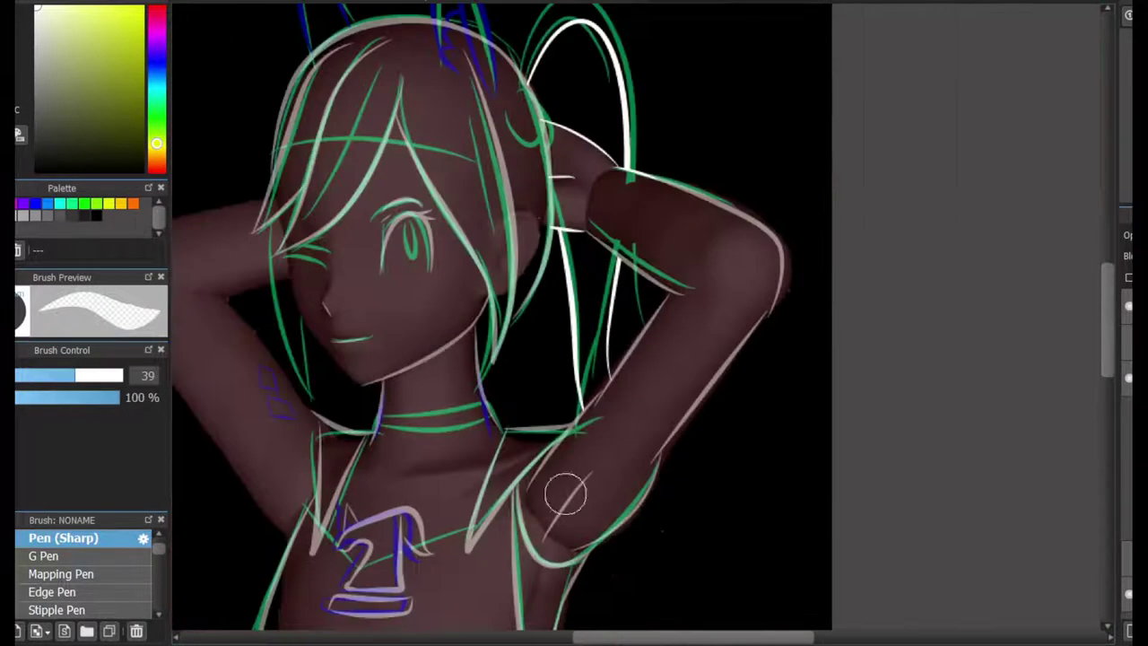
{"action": "key", "text": "b"}
Replace the side hair lock's outer line with a smoother curve tapering down beside the face over the green sketch.
{"action": "scroll", "coordinate": [651, 230], "scroll_direction": "up", "scroll_amount": 3}
{"action": "scroll", "coordinate": [651, 230], "scroll_direction": "up", "scroll_amount": 4}
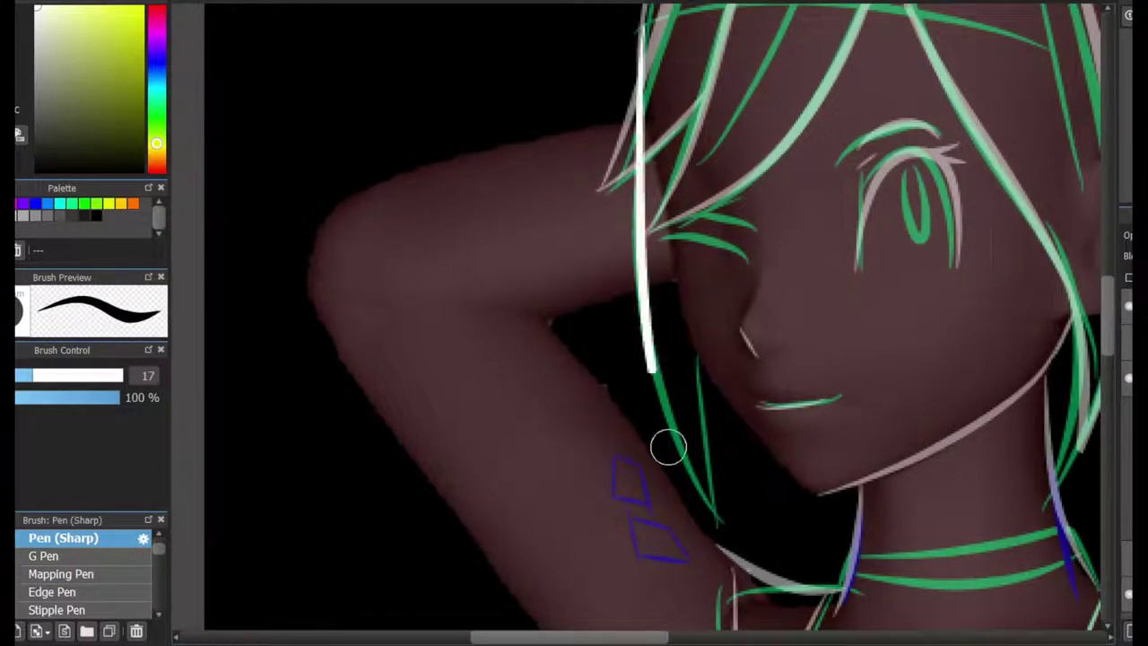
{"action": "key", "text": "ctrl+z"}
{"action": "left_click_drag", "start_coordinate": [632, 14], "coordinate": [695, 473]}
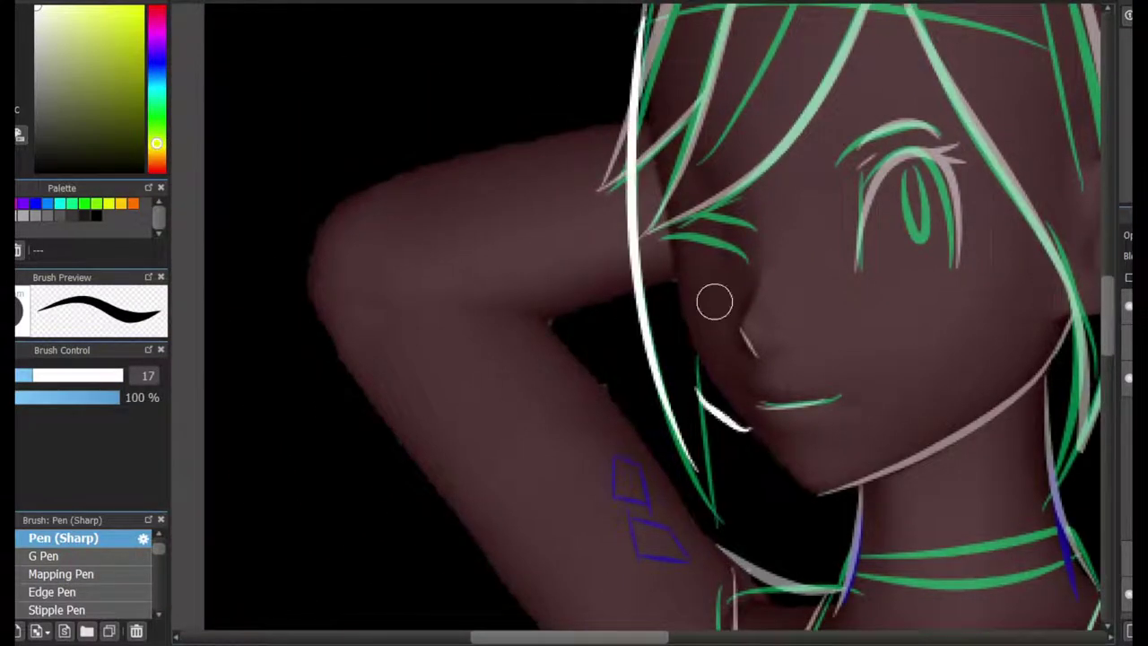
{"action": "left_click_drag", "start_coordinate": [655, 157], "coordinate": [677, 302]}
{"action": "scroll", "coordinate": [774, 351], "scroll_direction": "up", "scroll_amount": 2}
{"action": "key", "text": "ctrl+z"}
{"action": "mouse_move", "coordinate": [612, 86]}
{"action": "left_mouse_down"}
{"action": "mouse_move", "coordinate": [821, 551]}
{"action": "mouse_move", "coordinate": [801, 489]}
{"action": "mouse_move", "coordinate": [663, 348]}
{"action": "left_mouse_up"}
{"action": "key", "text": "ctrl+z"}
{"action": "key", "text": "ctrl+z"}
{"action": "scroll", "coordinate": [700, 416], "scroll_direction": "right", "scroll_amount": 2}
{"action": "key", "text": "ctrl+z"}
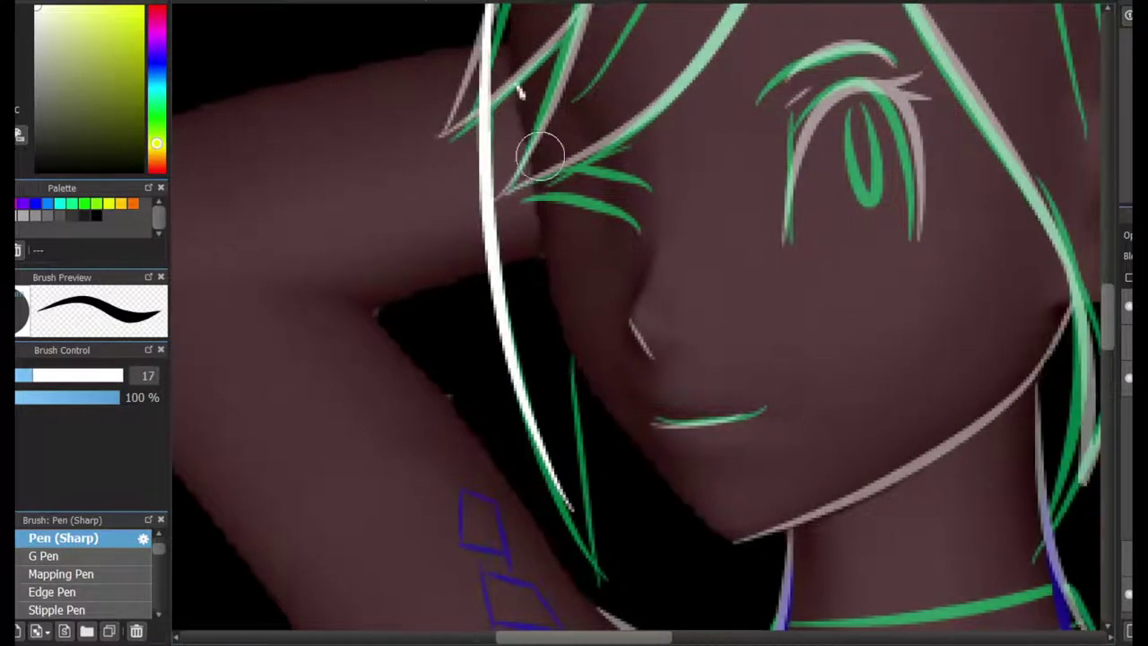
Ink the far side of the face from under the bangs to the chin, and erase it where it crosses the bang tip.
{"action": "left_click_drag", "start_coordinate": [524, 98], "coordinate": [668, 483]}
{"action": "key", "text": "ctrl+z"}
{"action": "left_click_drag", "start_coordinate": [522, 111], "coordinate": [721, 542]}
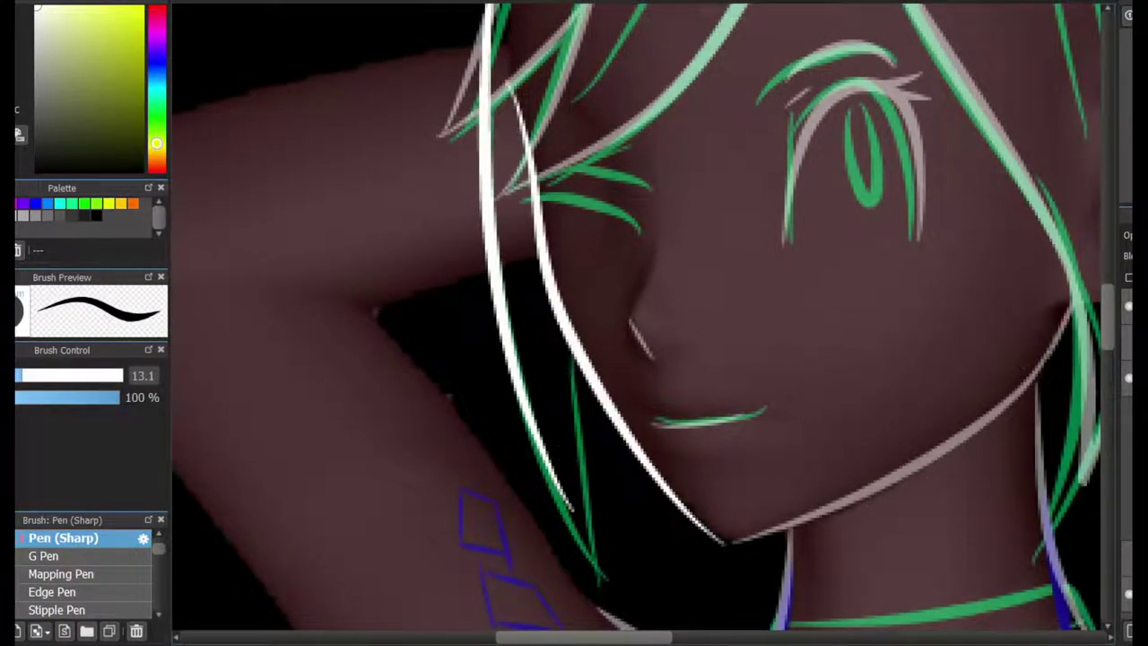
{"action": "key", "text": "e"}
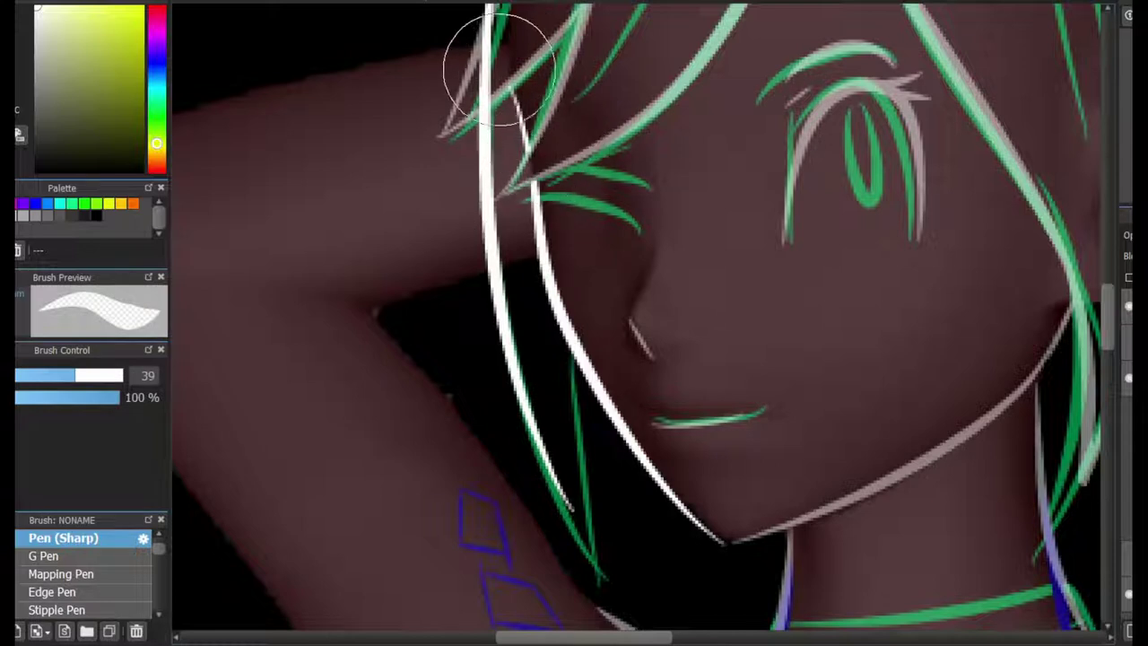
{"action": "key", "text": "b"}
{"action": "key", "text": "ctrl+z"}
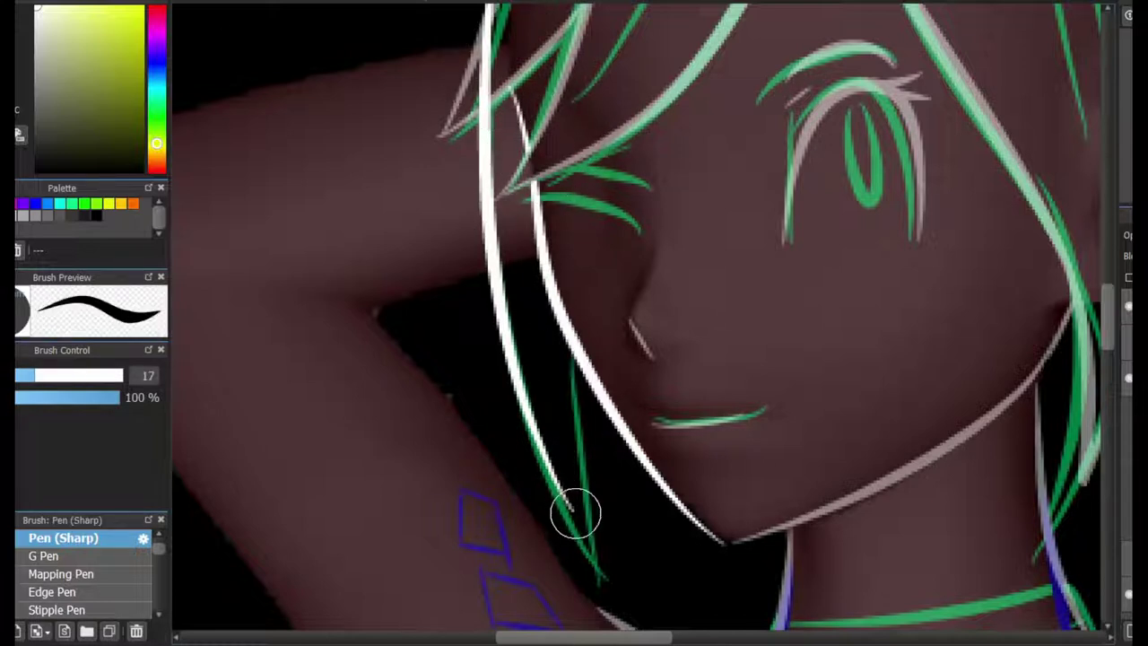
{"action": "left_click_drag", "start_coordinate": [574, 513], "coordinate": [562, 382]}
{"action": "key", "text": "ctrl+z"}
{"action": "key", "text": "ctrl+z"}
{"action": "key", "text": "ctrl+z"}
{"action": "left_click_drag", "start_coordinate": [423, 346], "coordinate": [371, 500]}
{"action": "scroll", "coordinate": [553, 164], "scroll_direction": "down", "scroll_amount": 3}
{"action": "key", "text": "ctrl+z"}
Ink the inner edge of the side hair lock from its tip up to the cheek line.
{"action": "left_click_drag", "start_coordinate": [568, 380], "coordinate": [556, 207]}
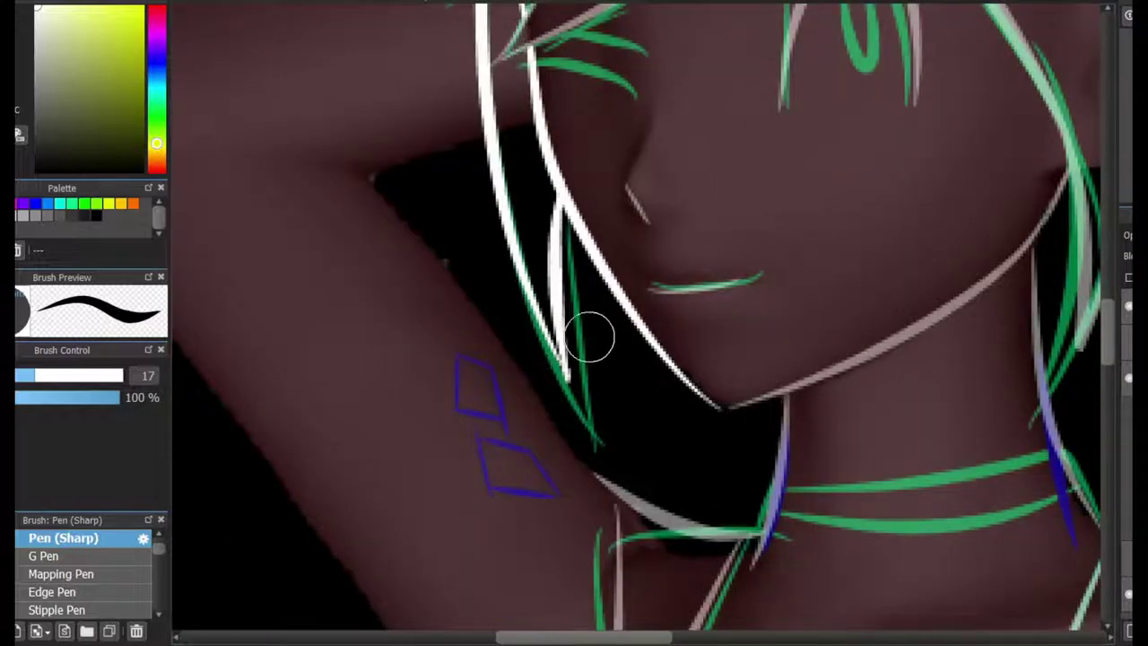
{"action": "scroll", "coordinate": [627, 323], "scroll_direction": "left", "scroll_amount": 4}
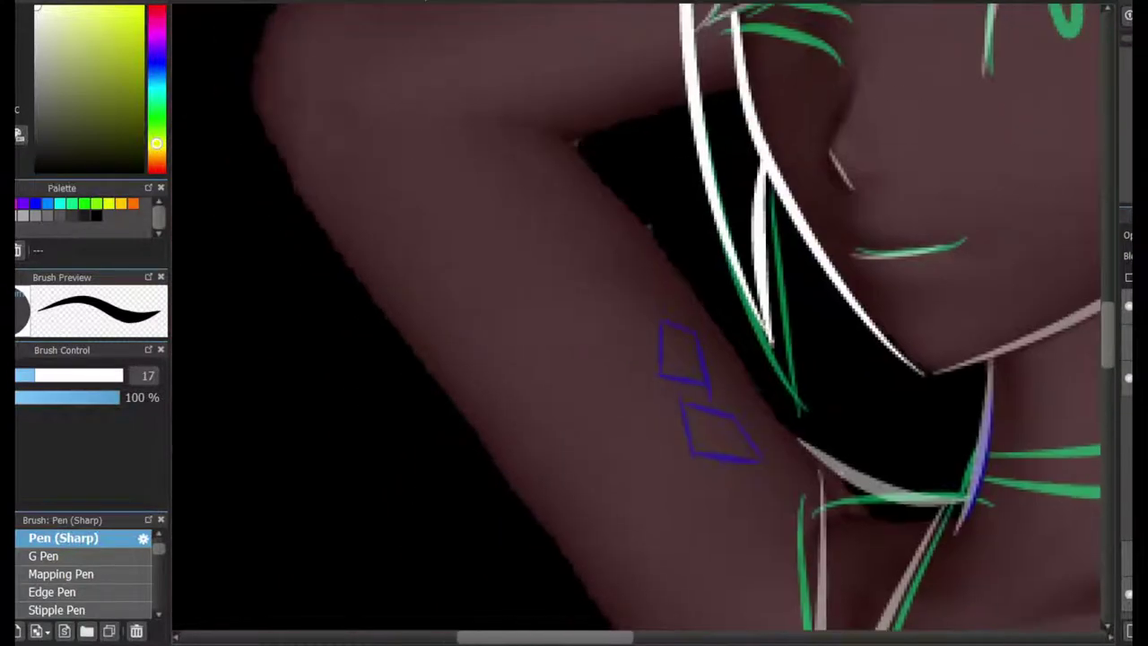
Ink the shoulder line beside the neck, the top of the armhole edge, and the outer underside of the upper arm down to the armpit.
{"action": "scroll", "coordinate": [494, 116], "scroll_direction": "down", "scroll_amount": 6}
{"action": "scroll", "coordinate": [494, 116], "scroll_direction": "right", "scroll_amount": 5}
{"action": "scroll", "coordinate": [487, 107], "scroll_direction": "right", "scroll_amount": 1}
{"action": "left_click_drag", "start_coordinate": [494, 132], "coordinate": [592, 205]}
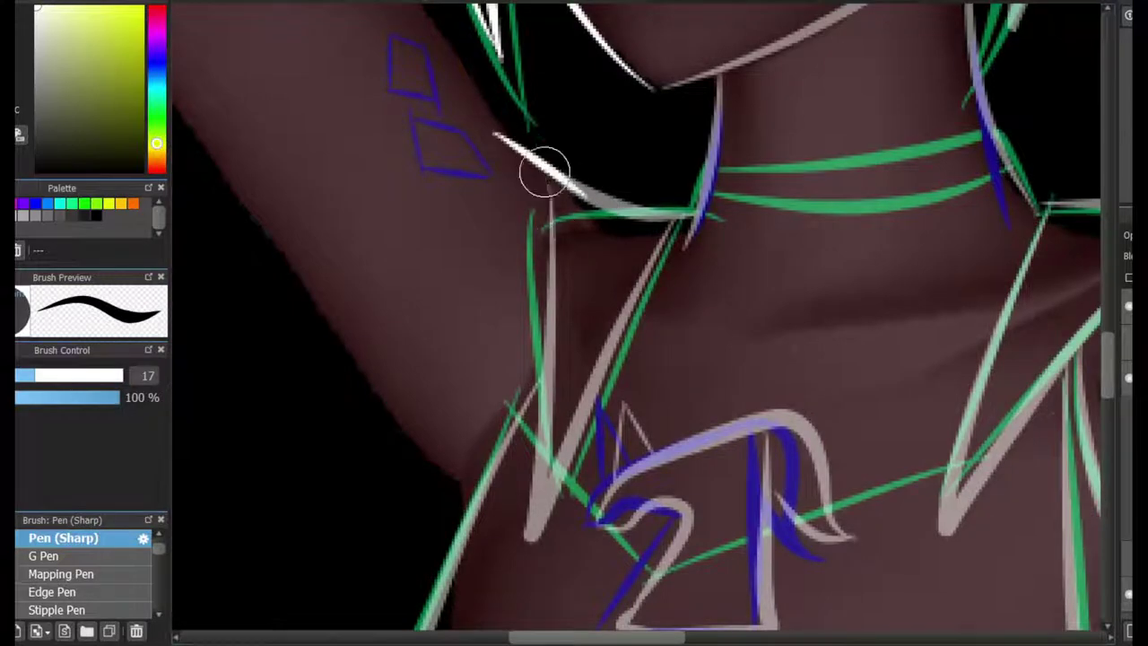
{"action": "left_click_drag", "start_coordinate": [300, 255], "coordinate": [466, 486]}
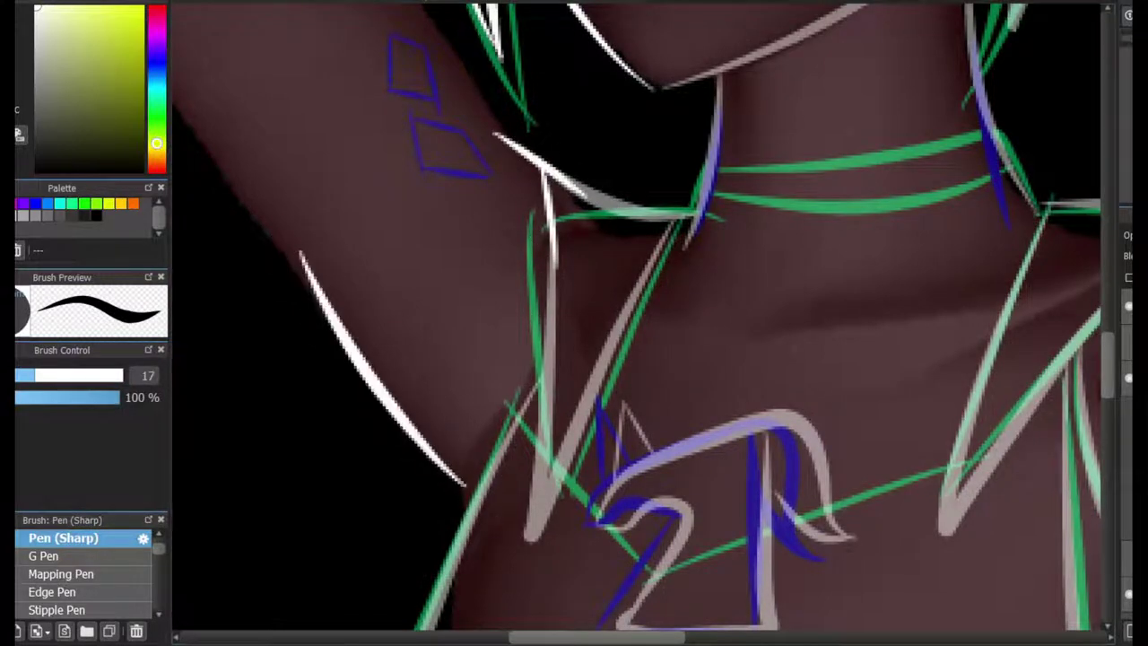
Ink the V-shaped upper edge of the skirt's waistband across the hips, and erase the ends overshooting the body outline.
{"action": "scroll", "coordinate": [628, 323], "scroll_direction": "down", "scroll_amount": 10}
{"action": "scroll", "coordinate": [409, 269], "scroll_direction": "left", "scroll_amount": 1}
{"action": "mouse_move", "coordinate": [363, 242]}
{"action": "left_mouse_down"}
{"action": "mouse_move", "coordinate": [538, 410]}
{"action": "mouse_move", "coordinate": [715, 333]}
{"action": "left_mouse_up"}
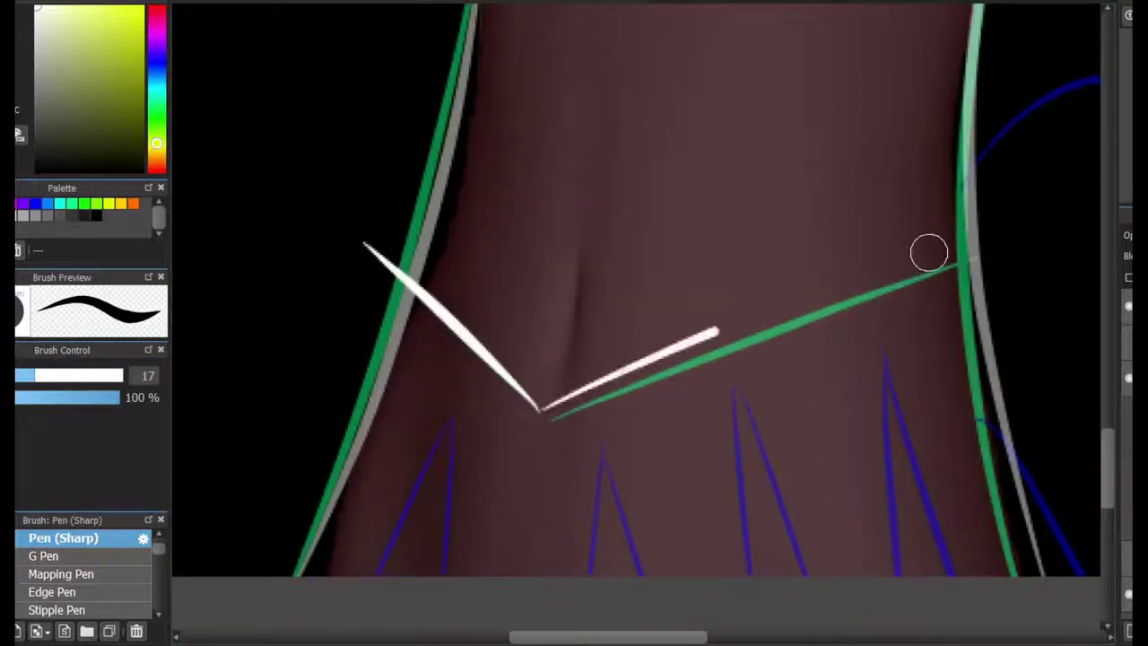
{"action": "left_click_drag", "start_coordinate": [928, 252], "coordinate": [1040, 226]}
{"action": "key", "text": "e"}
{"action": "left_click_drag", "start_coordinate": [408, 285], "coordinate": [368, 251]}
{"action": "key", "text": "p"}
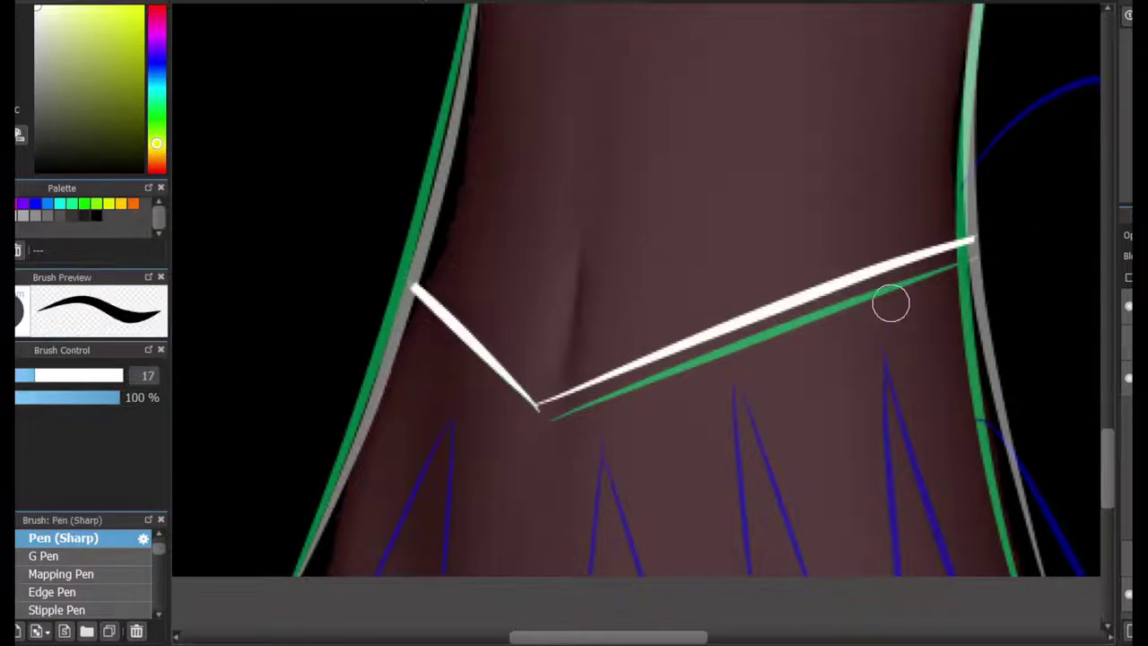
Pick the sketch green and sketch the waistband's lower edge as a second V below the white one.
{"action": "left_click_drag", "start_coordinate": [890, 289], "coordinate": [894, 574]}
{"action": "key", "text": "ctrl+z"}
{"action": "left_click", "coordinate": [549, 414], "text": "alt"}
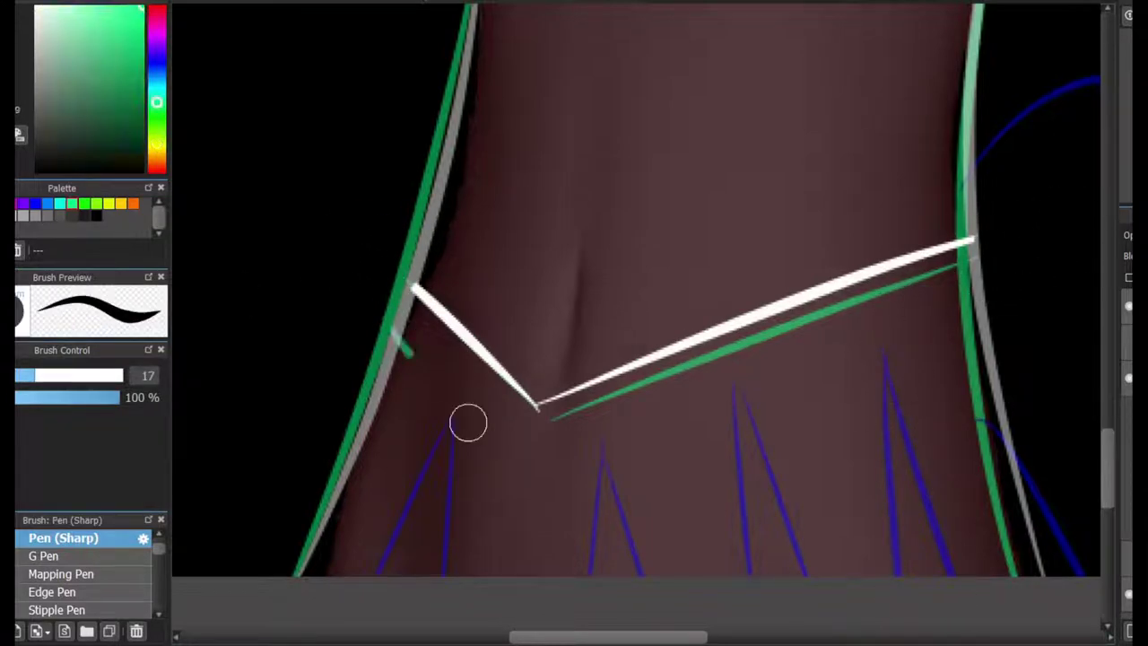
{"action": "left_click_drag", "start_coordinate": [466, 418], "coordinate": [950, 326]}
{"action": "key", "text": "ctrl+z"}
{"action": "mouse_move", "coordinate": [354, 320]}
{"action": "left_mouse_down"}
{"action": "mouse_move", "coordinate": [537, 469]}
{"action": "mouse_move", "coordinate": [1005, 314]}
{"action": "left_mouse_up"}
Switch back to white and ink the skirt's narrow V-shaped pleats from the waistband's lower edge to the canvas's lower edge.
{"action": "key", "text": "x"}
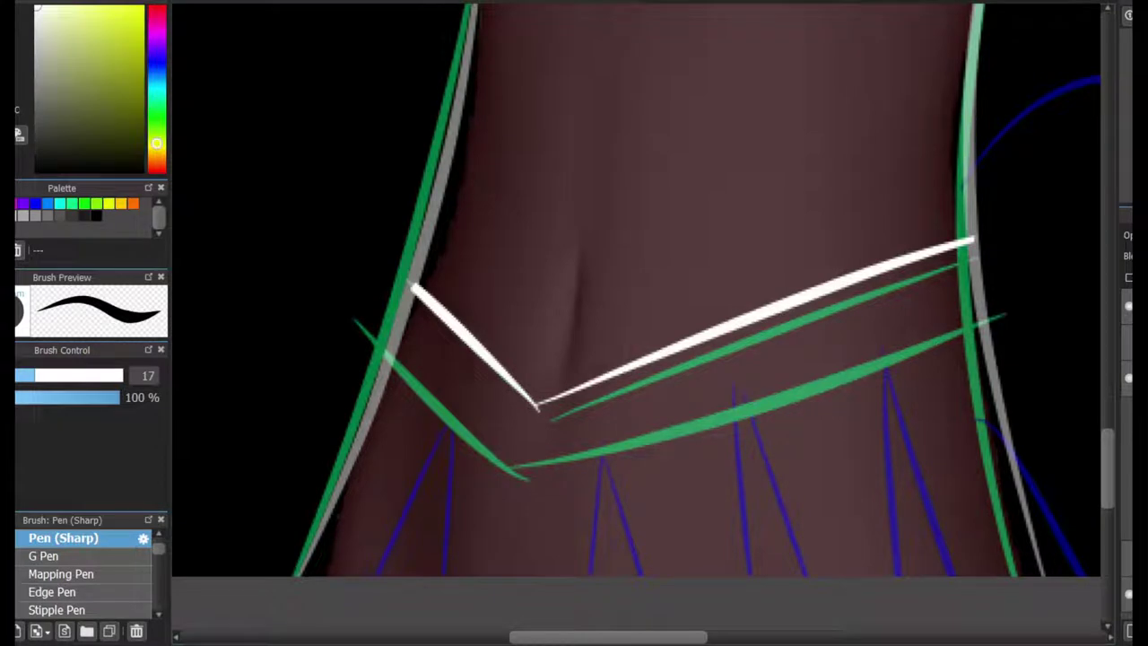
{"action": "left_click_drag", "start_coordinate": [884, 345], "coordinate": [963, 573]}
{"action": "left_click_drag", "start_coordinate": [884, 345], "coordinate": [894, 604]}
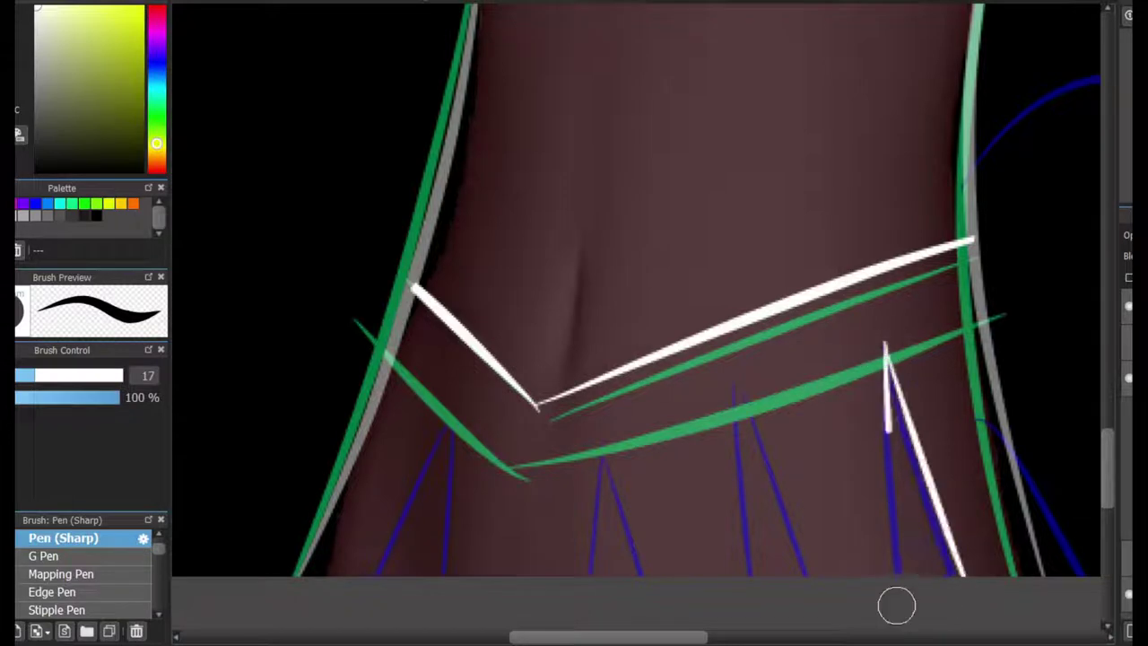
{"action": "left_click_drag", "start_coordinate": [737, 380], "coordinate": [807, 574]}
{"action": "left_click_drag", "start_coordinate": [737, 380], "coordinate": [748, 623]}
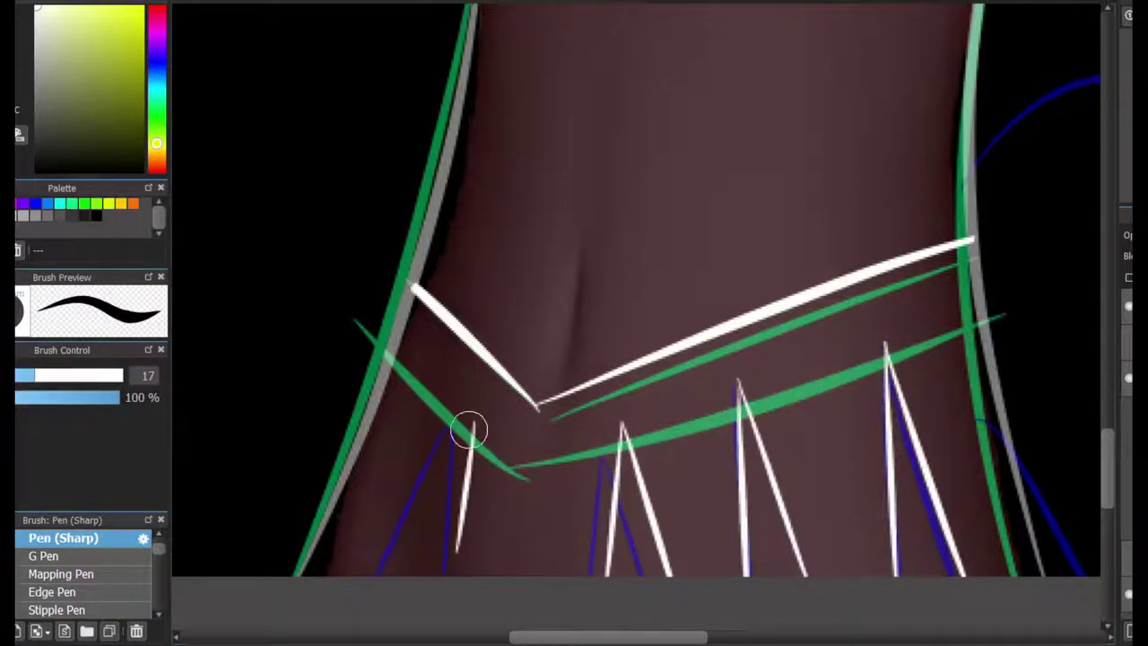
{"action": "left_click_drag", "start_coordinate": [467, 421], "coordinate": [448, 578]}
Ink the tail's outer curve arching up from the hip and down over the blue sketch.
{"action": "mouse_move", "coordinate": [972, 182]}
{"action": "left_mouse_down"}
{"action": "mouse_move", "coordinate": [600, 243]}
{"action": "mouse_move", "coordinate": [942, 618]}
{"action": "left_mouse_up"}
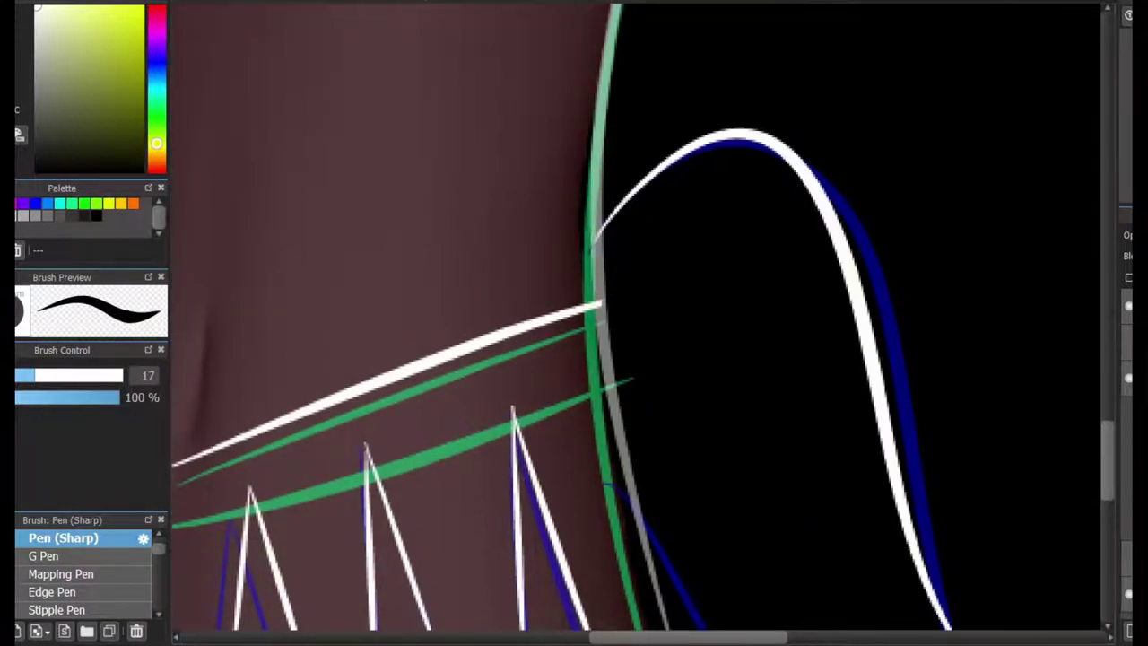
{"action": "left_click_drag", "start_coordinate": [656, 546], "coordinate": [494, 413]}
{"action": "left_click_drag", "start_coordinate": [476, 139], "coordinate": [641, 443]}
Ink both pointed animal ears over the blue sketch, including the inner edge line of the ear nearer the ponytail.
{"action": "scroll", "coordinate": [617, 341], "scroll_direction": "down", "scroll_amount": 5}
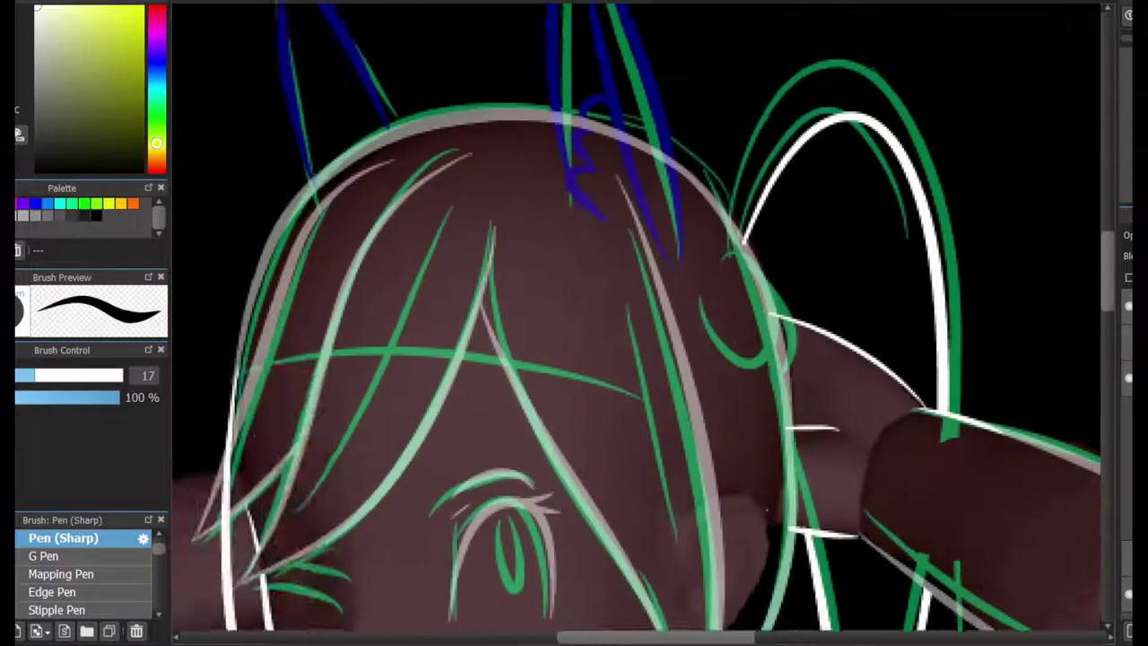
{"action": "scroll", "coordinate": [733, 386], "scroll_direction": "up", "scroll_amount": 3}
{"action": "mouse_move", "coordinate": [833, 444]}
{"action": "left_mouse_down"}
{"action": "mouse_move", "coordinate": [845, 451]}
{"action": "mouse_move", "coordinate": [733, 110]}
{"action": "mouse_move", "coordinate": [735, 385]}
{"action": "left_mouse_up"}
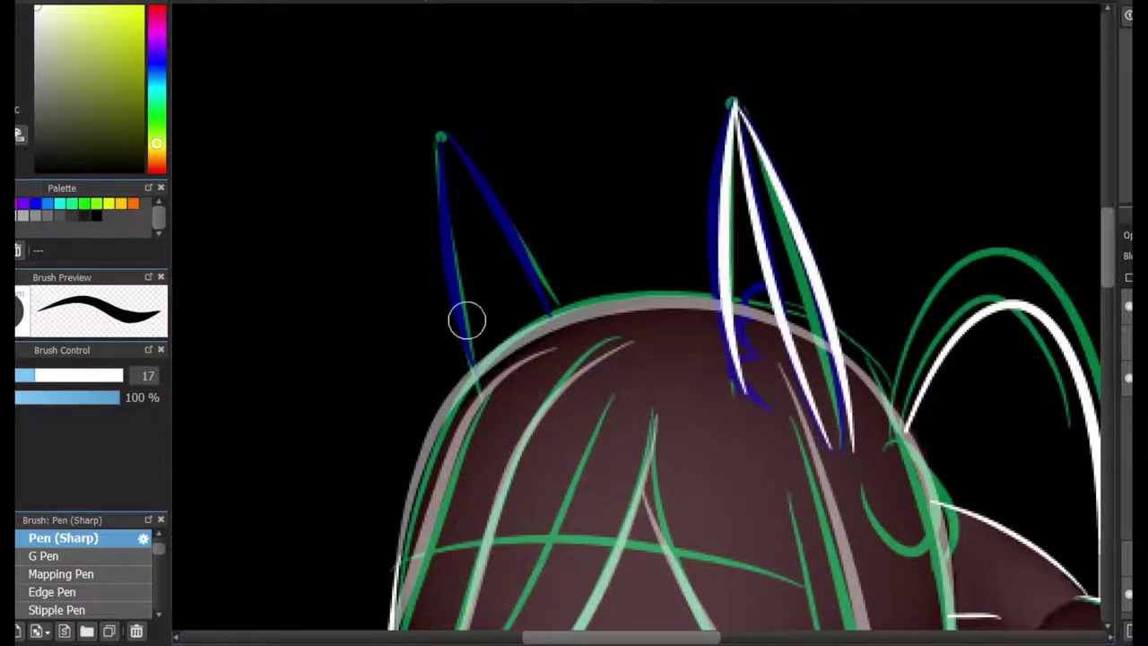
{"action": "mouse_move", "coordinate": [558, 330]}
{"action": "left_mouse_down"}
{"action": "mouse_move", "coordinate": [429, 141]}
{"action": "mouse_move", "coordinate": [484, 384]}
{"action": "left_mouse_up"}
Erase the far ear's line ends inside the head outline and the part of the head outline crossing the near ear.
{"action": "scroll", "coordinate": [435, 180], "scroll_direction": "up", "scroll_amount": 2}
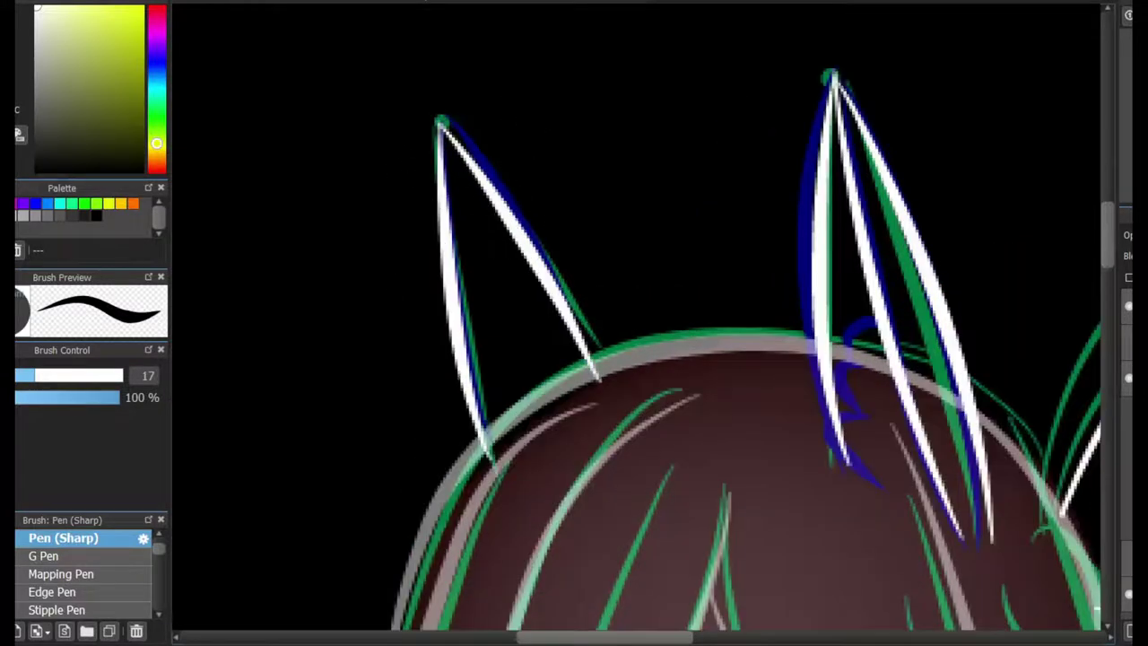
{"action": "key", "text": "e"}
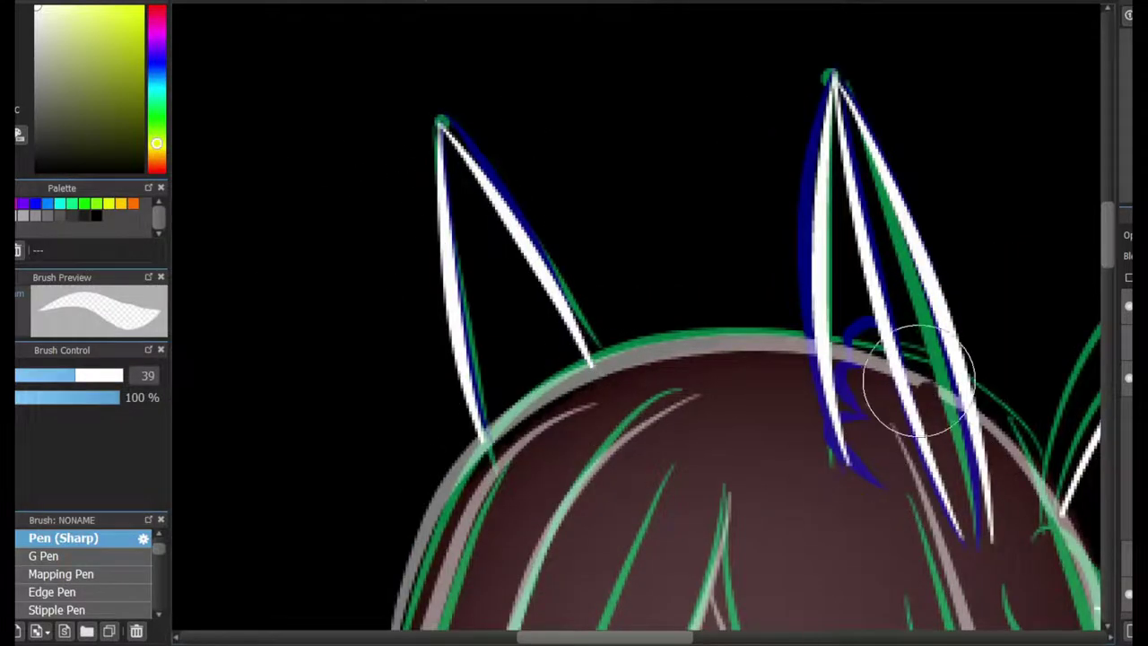
{"action": "mouse_move", "coordinate": [919, 381]}
{"action": "left_mouse_down"}
{"action": "mouse_move", "coordinate": [902, 384]}
{"action": "mouse_move", "coordinate": [917, 436]}
{"action": "mouse_move", "coordinate": [609, 330]}
{"action": "left_mouse_up"}
Ink the lower edge closing the near ear's opening, and erase the hair strand that runs inside it.
{"action": "key", "text": "b"}
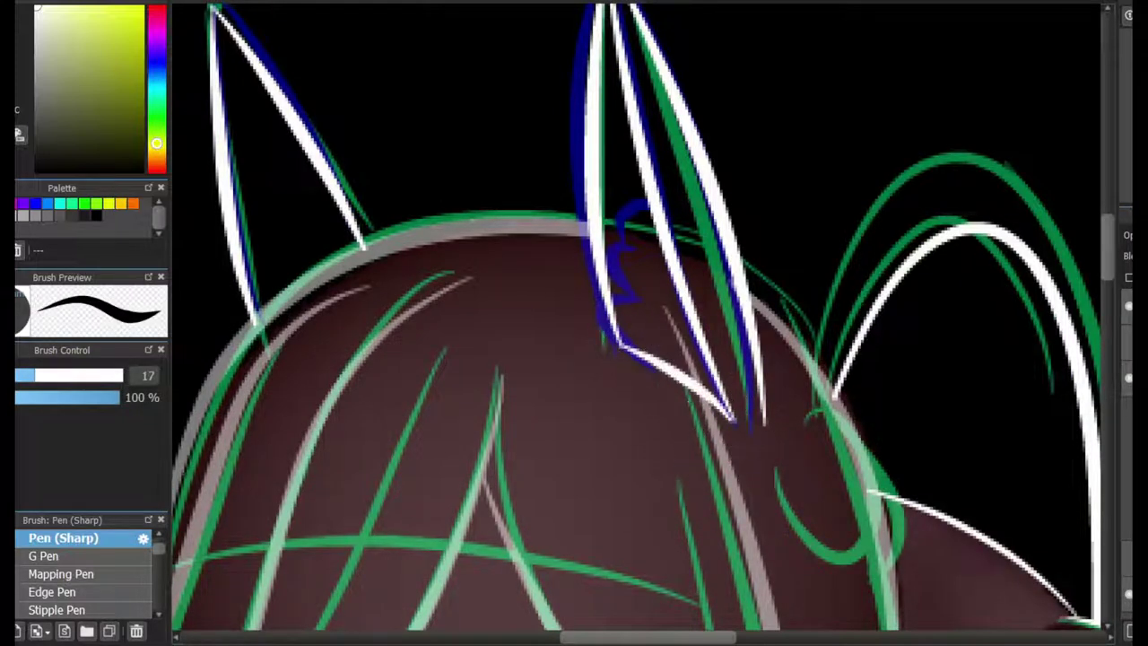
{"action": "key", "text": "e"}
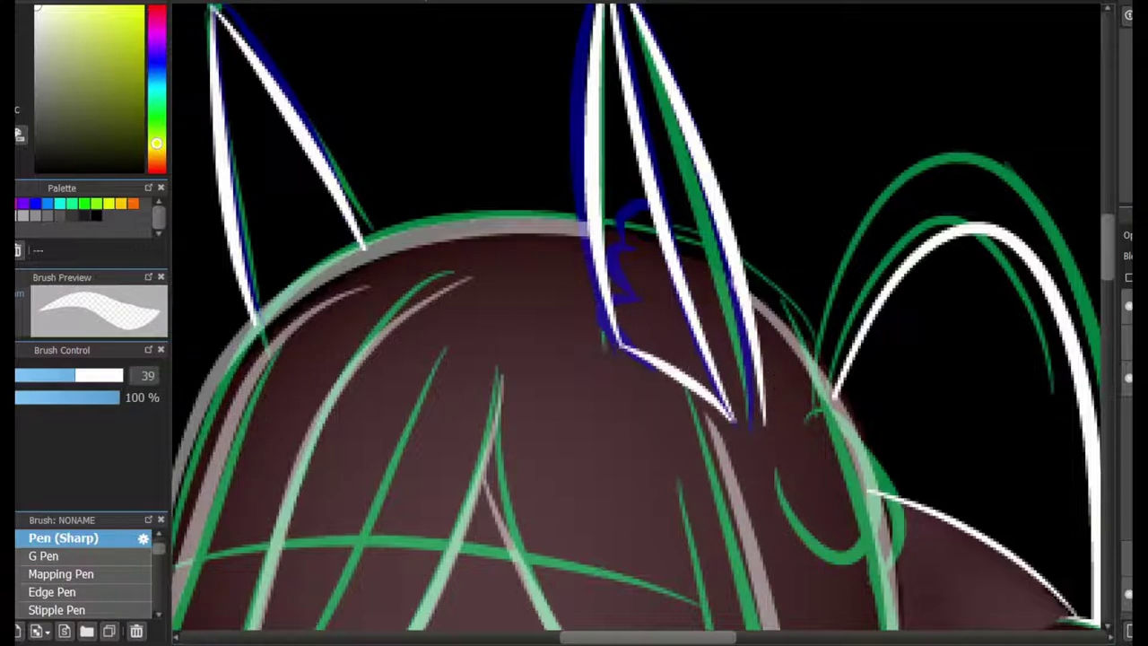
Restore the faded white line art to full opacity.
{"action": "key", "text": "b"}
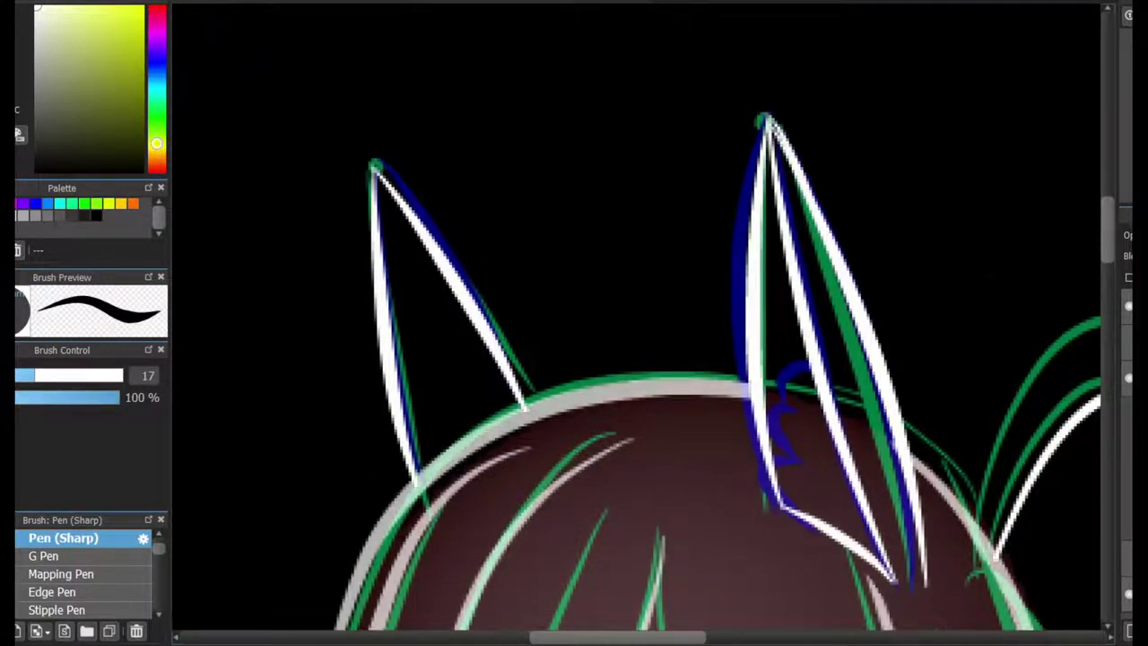
{"action": "scroll", "coordinate": [636, 323], "scroll_direction": "down", "scroll_amount": 10}
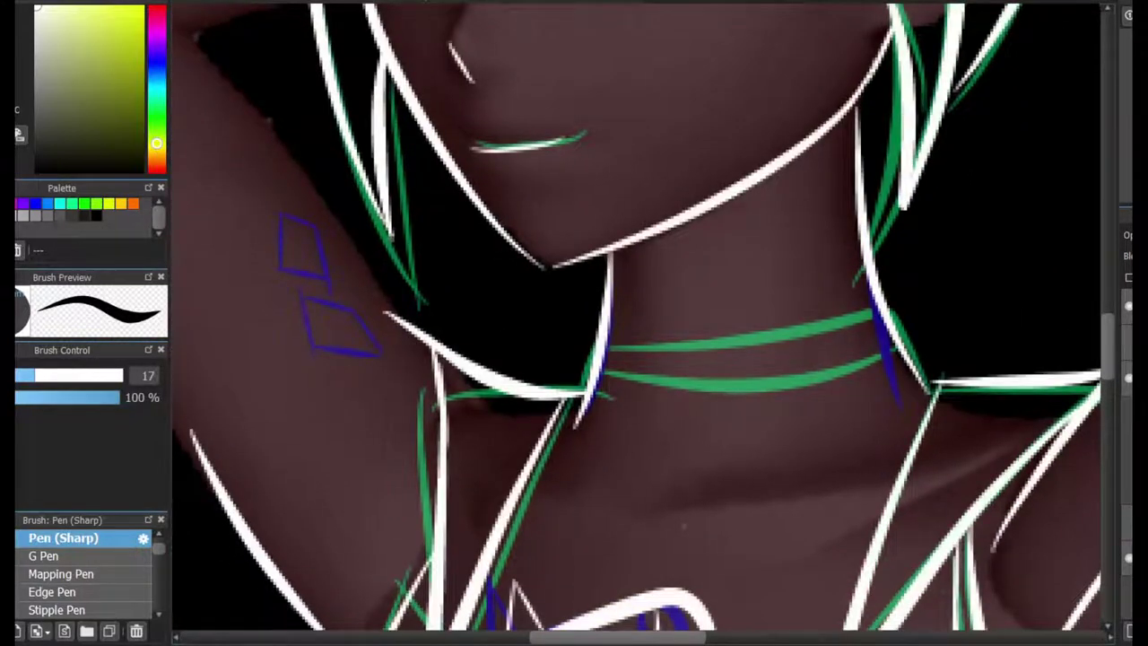
{"action": "scroll", "coordinate": [637, 322], "scroll_direction": "down", "scroll_amount": 3}
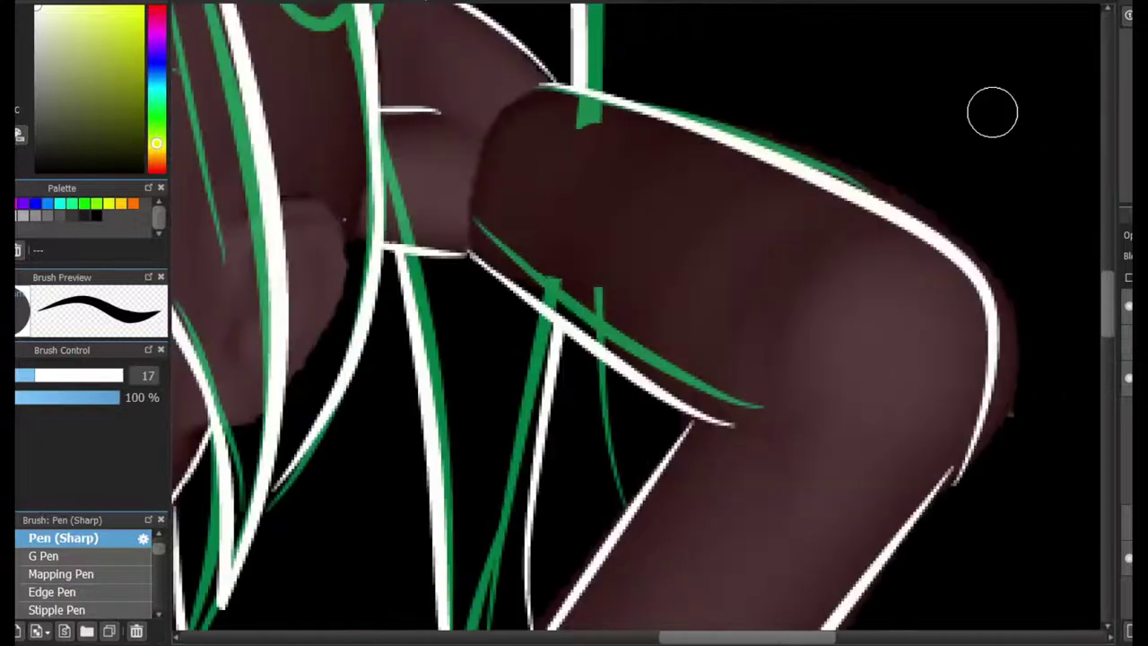
Erase the raised forearm's upper edge and elbow line, re-ink them as a smooth curve around the elbow, and return to the eraser.
{"action": "mouse_move", "coordinate": [638, 137]}
{"action": "left_mouse_down"}
{"action": "mouse_move", "coordinate": [847, 196]}
{"action": "mouse_move", "coordinate": [981, 461]}
{"action": "left_mouse_up"}
{"action": "left_click_drag", "start_coordinate": [980, 335], "coordinate": [986, 413]}
{"action": "key", "text": "b"}
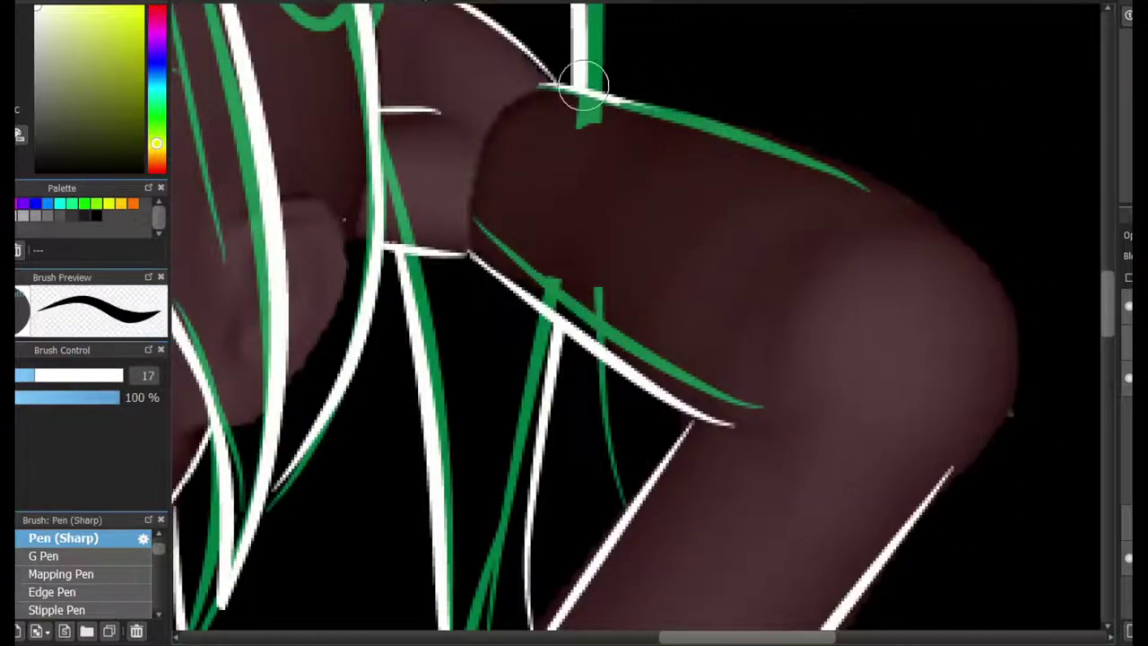
{"action": "left_click_drag", "start_coordinate": [583, 79], "coordinate": [943, 429]}
{"action": "mouse_move", "coordinate": [923, 483]}
{"action": "left_mouse_down"}
{"action": "mouse_move", "coordinate": [729, 117]}
{"action": "mouse_move", "coordinate": [602, 96]}
{"action": "left_mouse_up"}
{"action": "key", "text": "e"}
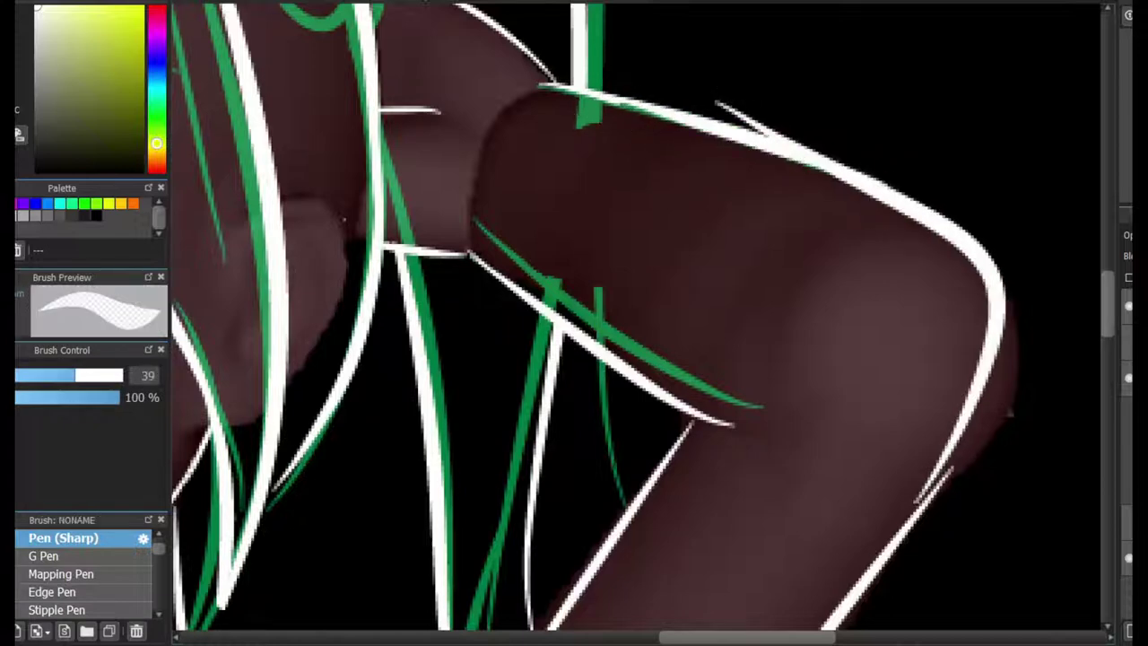
Erase the overshooting line ends along the raised forearm's upper edge and at the elbow.
{"action": "mouse_move", "coordinate": [681, 112]}
{"action": "left_mouse_down"}
{"action": "mouse_move", "coordinate": [836, 146]}
{"action": "mouse_move", "coordinate": [993, 222]}
{"action": "left_mouse_up"}
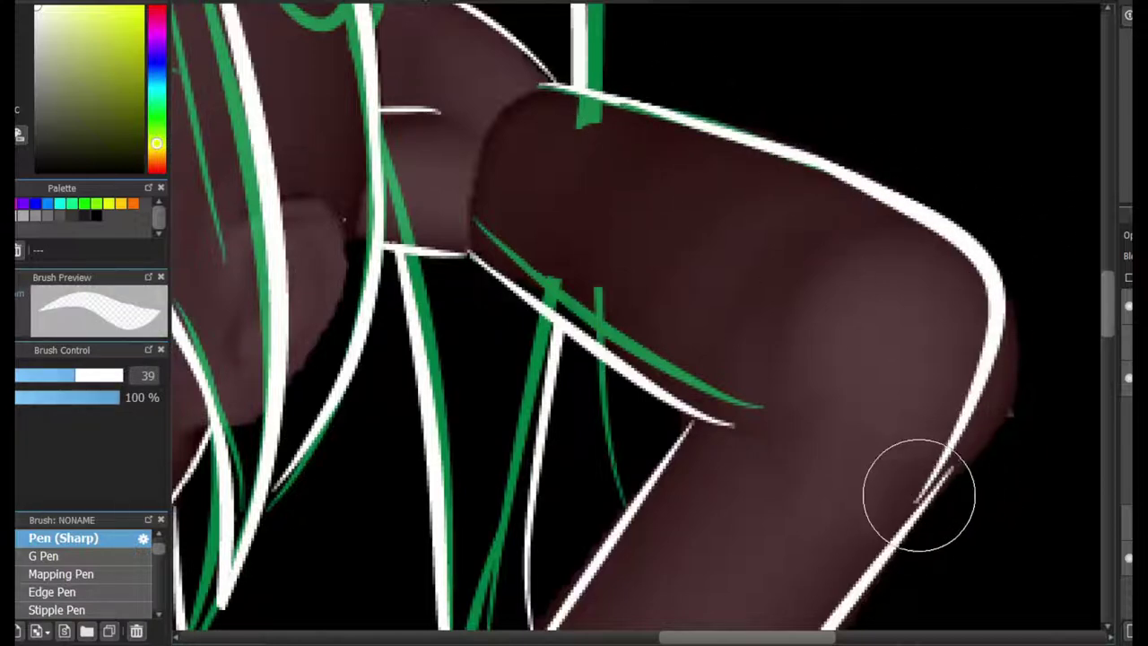
{"action": "left_click_drag", "start_coordinate": [919, 495], "coordinate": [1004, 433]}
Ink the inner and outer outlines of the other raised arm in white and trim the ends at the elbow and hair.
{"action": "scroll", "coordinate": [622, 375], "scroll_direction": "down", "scroll_amount": 5}
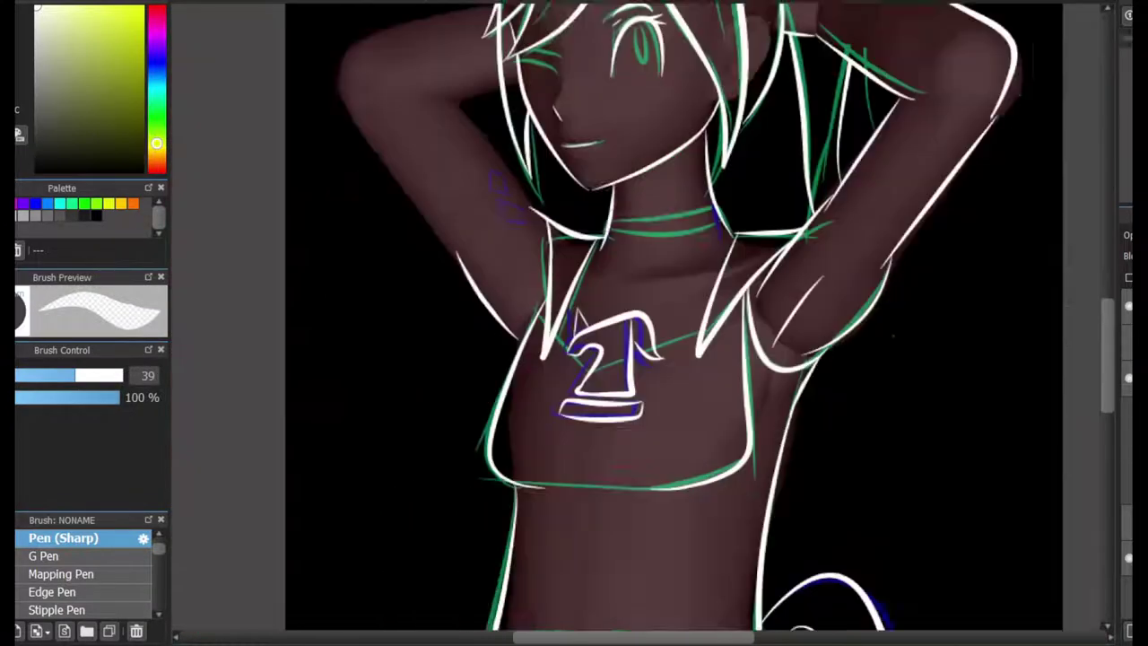
{"action": "scroll", "coordinate": [574, 323], "scroll_direction": "up", "scroll_amount": 2}
{"action": "scroll", "coordinate": [573, 323], "scroll_direction": "down", "scroll_amount": 2}
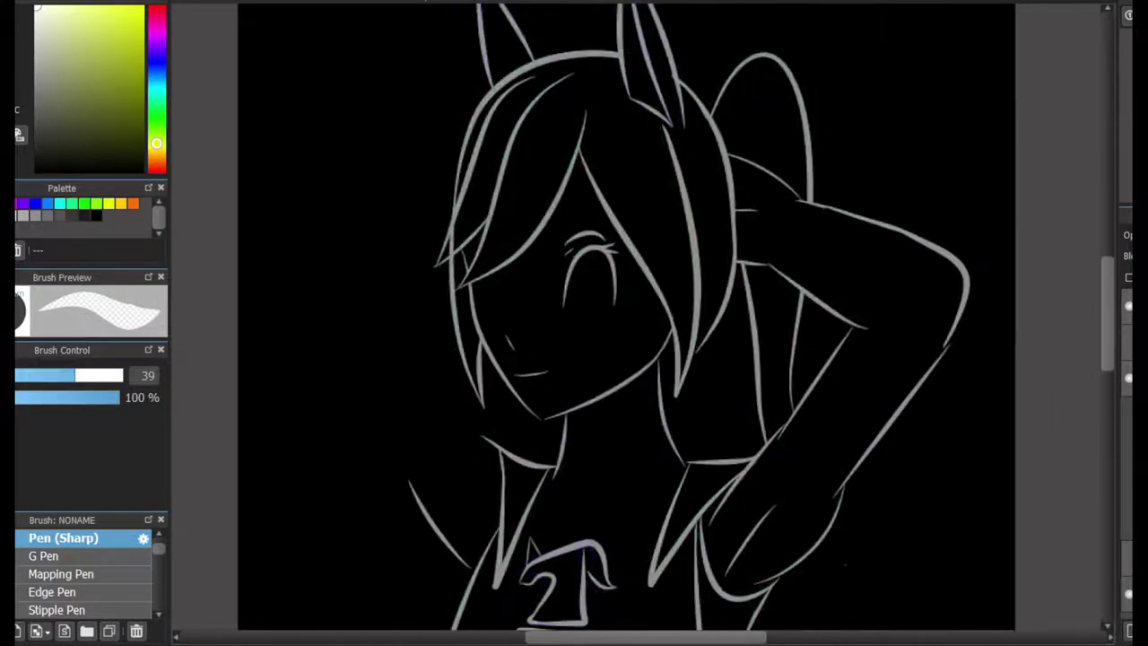
{"action": "scroll", "coordinate": [396, 255], "scroll_direction": "up", "scroll_amount": 4}
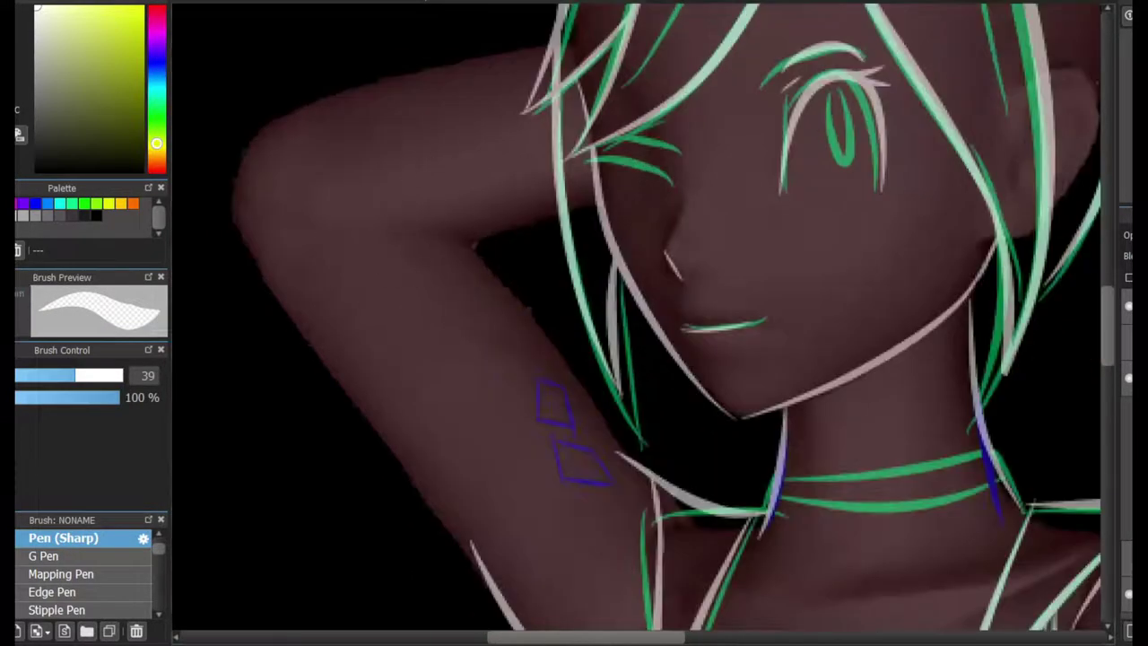
{"action": "key", "text": "b"}
{"action": "left_click_drag", "start_coordinate": [358, 233], "coordinate": [599, 199]}
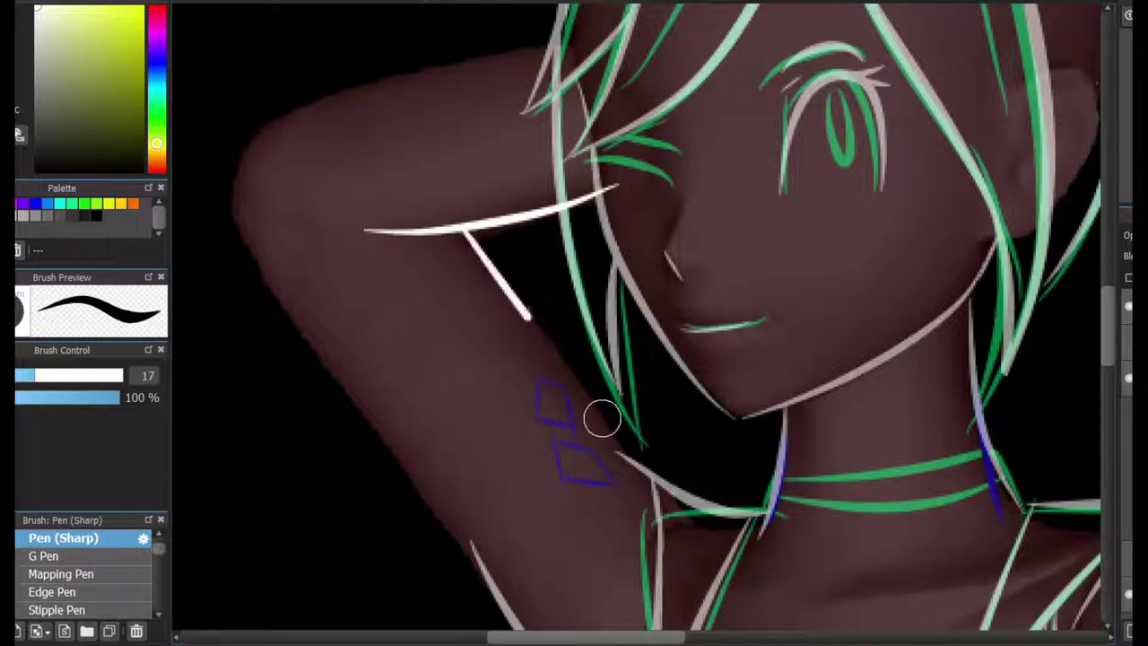
{"action": "left_click_drag", "start_coordinate": [465, 233], "coordinate": [589, 407]}
{"action": "mouse_move", "coordinate": [477, 553]}
{"action": "left_mouse_down"}
{"action": "mouse_move", "coordinate": [278, 256]}
{"action": "mouse_move", "coordinate": [236, 174]}
{"action": "mouse_move", "coordinate": [238, 149]}
{"action": "left_mouse_up"}
{"action": "left_click_drag", "start_coordinate": [545, 49], "coordinate": [238, 146]}
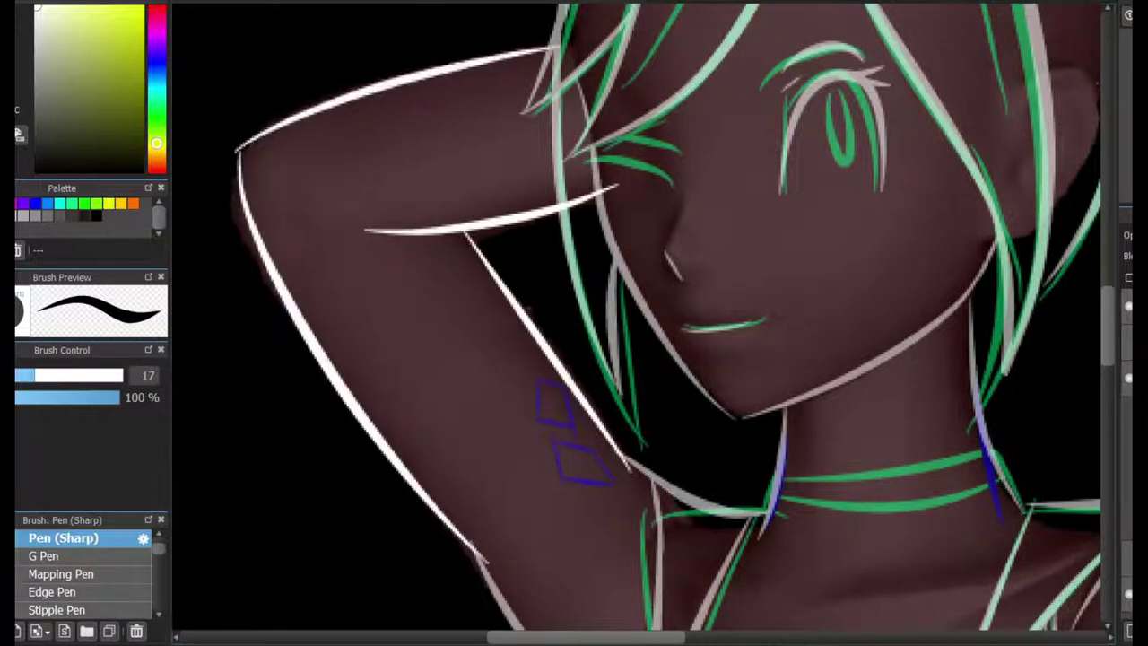
{"action": "key", "text": "e"}
{"action": "key", "text": "b"}
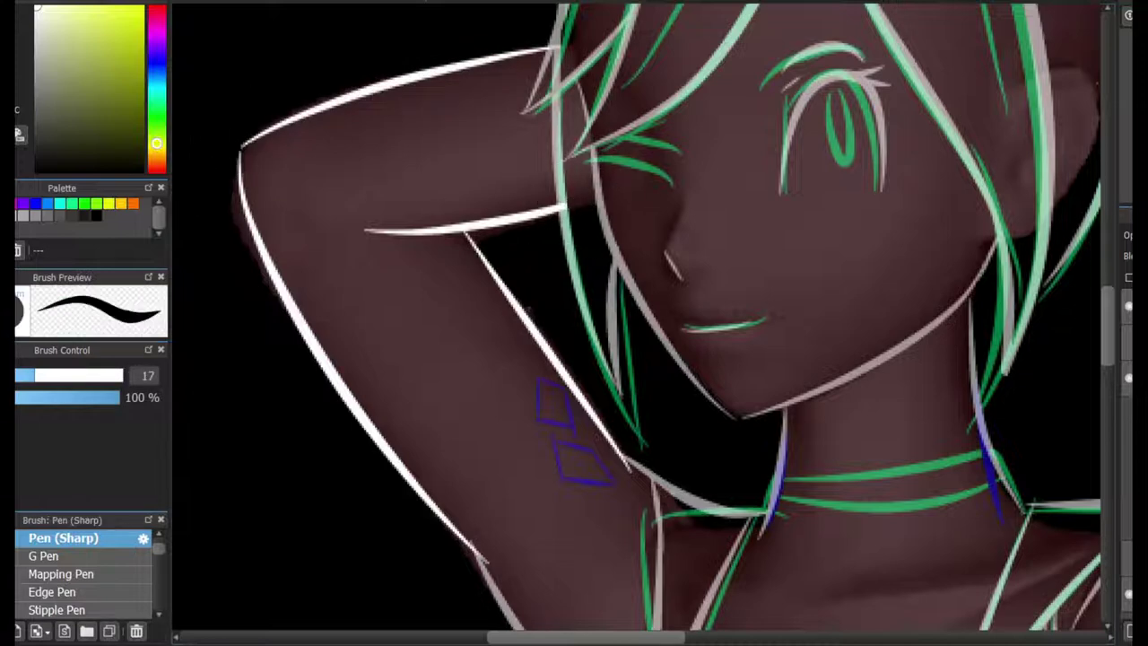
Ink two curved choker lines around the neck and a collarbone line on each side of the chest.
{"action": "scroll", "coordinate": [628, 206], "scroll_direction": "down", "scroll_amount": 5}
{"action": "left_click_drag", "start_coordinate": [651, 230], "coordinate": [896, 148]}
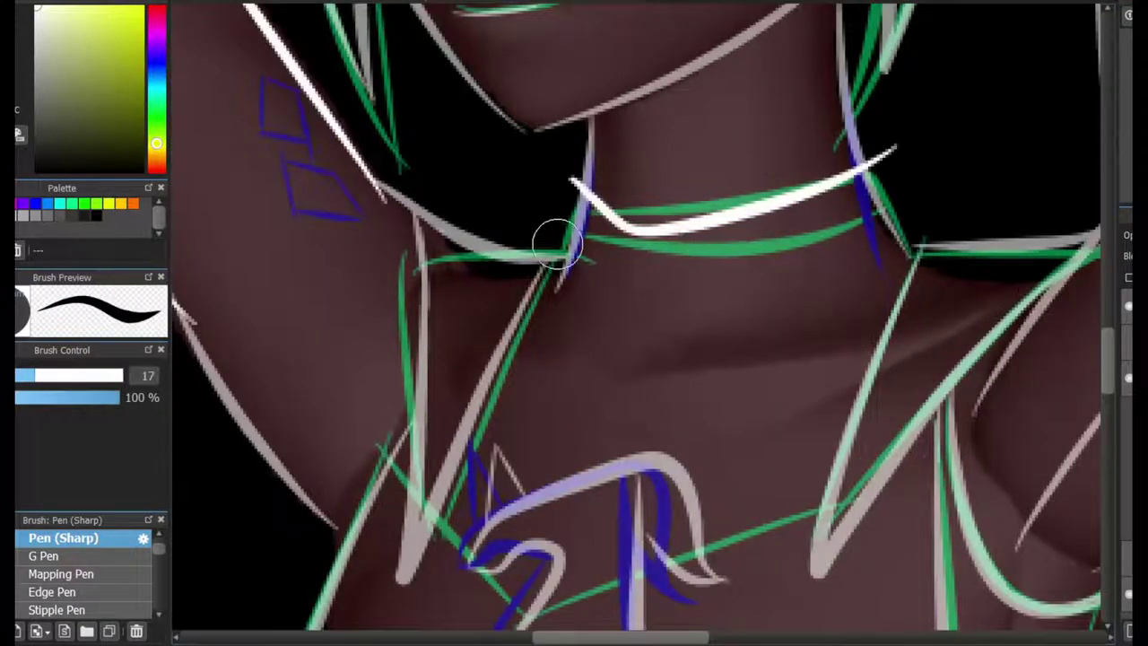
{"action": "left_click_drag", "start_coordinate": [558, 236], "coordinate": [901, 204]}
{"action": "left_click_drag", "start_coordinate": [639, 403], "coordinate": [901, 341]}
{"action": "left_click_drag", "start_coordinate": [558, 401], "coordinate": [489, 356]}
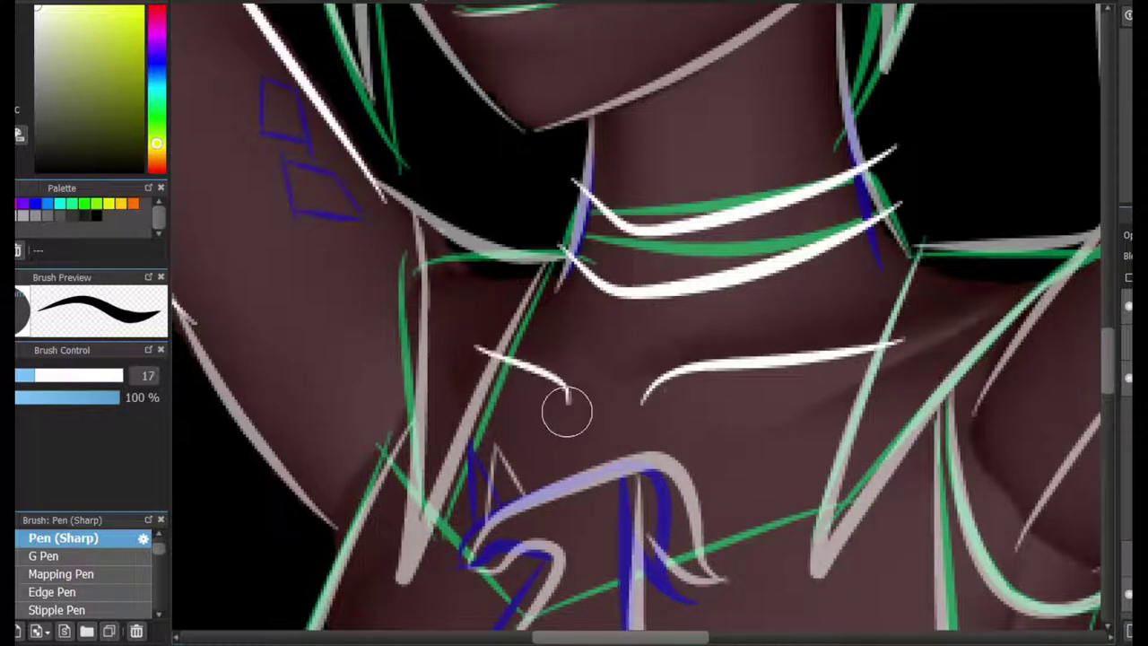
{"action": "left_click_drag", "start_coordinate": [562, 399], "coordinate": [476, 358]}
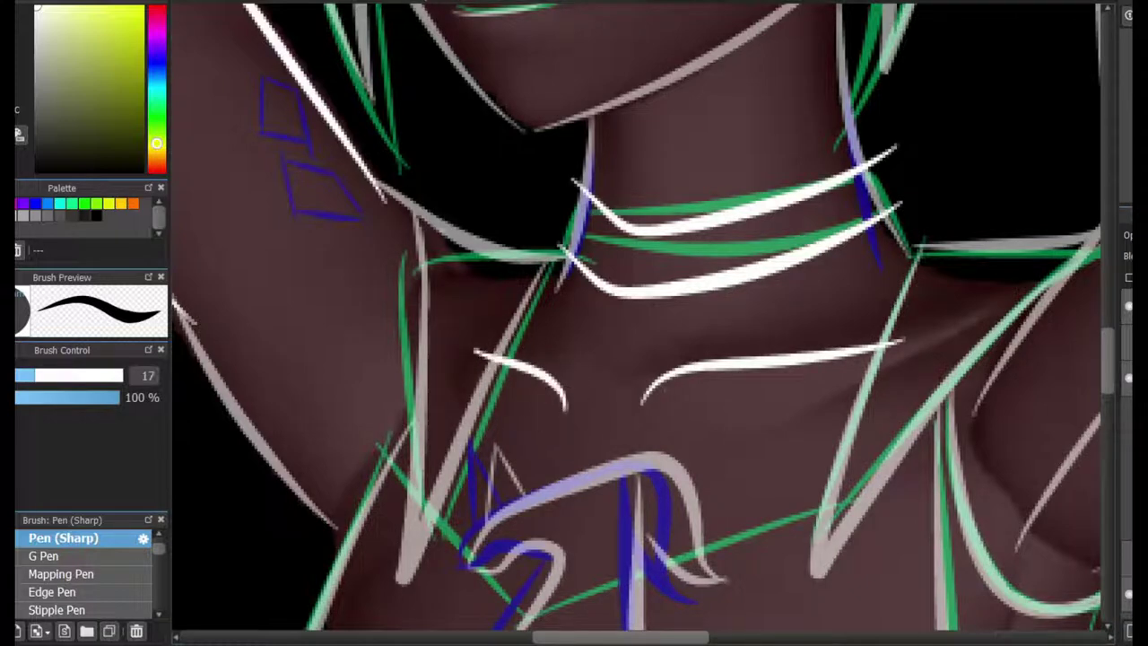
Select and transform the shorter collarbone line, and erase the choker and collarbone ends that overshoot the neck and hair.
{"action": "scroll", "coordinate": [582, 403], "scroll_direction": "up", "scroll_amount": 2}
{"action": "key", "text": "ctrl+t"}
{"action": "left_click_drag", "start_coordinate": [502, 372], "coordinate": [504, 363]}
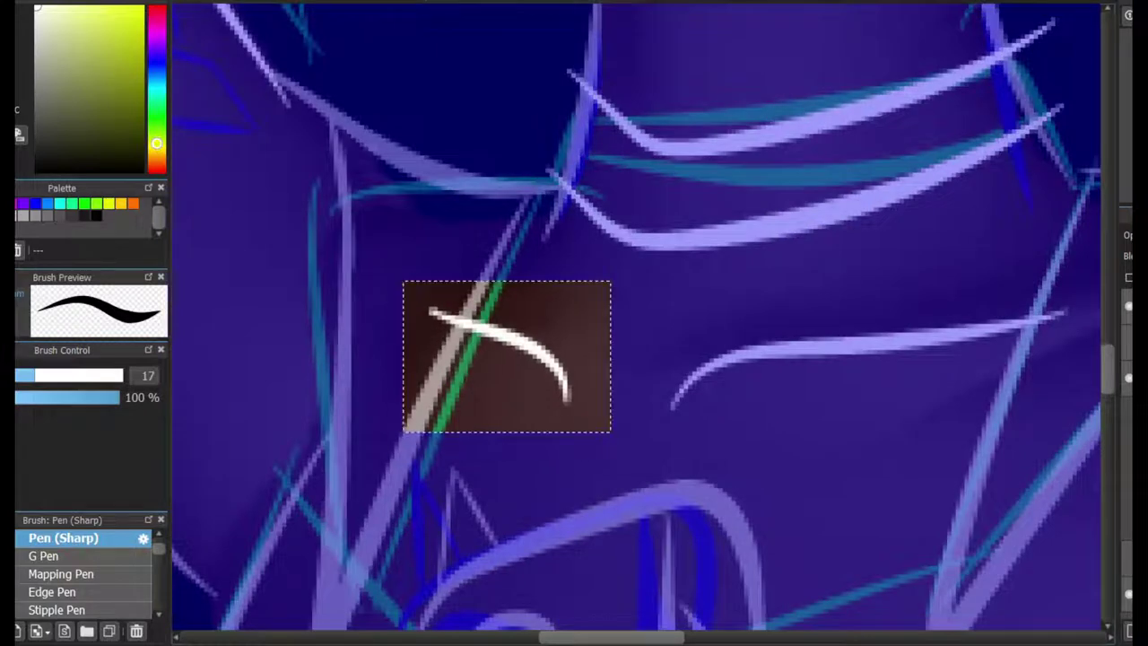
{"action": "key", "text": "Return"}
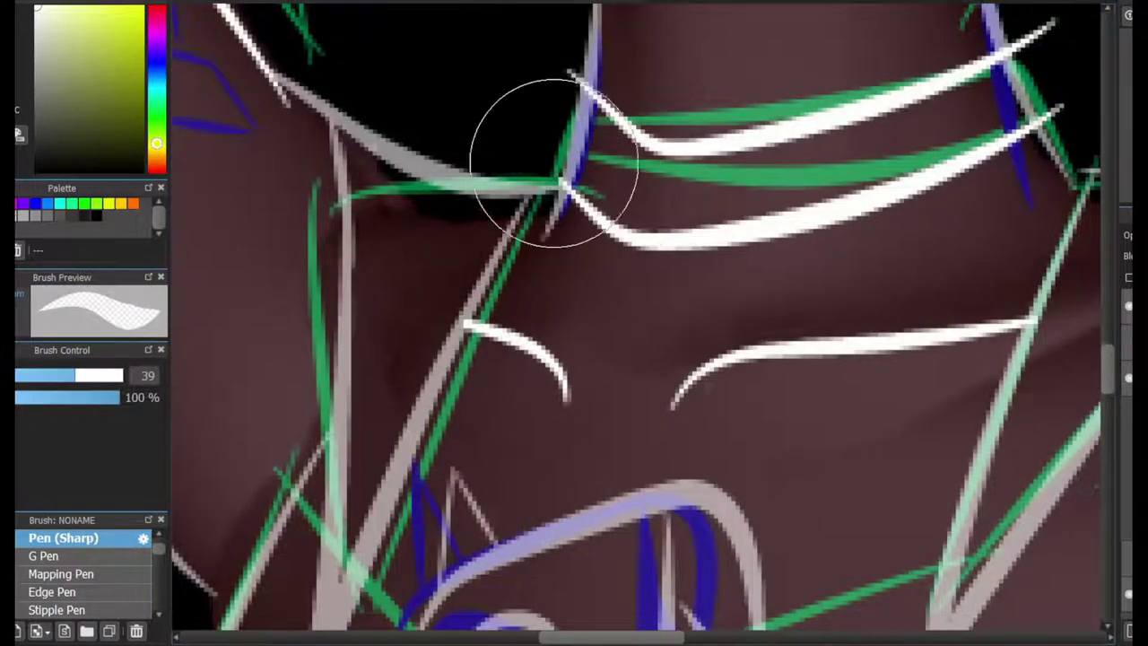
{"action": "left_click_drag", "start_coordinate": [543, 153], "coordinate": [1016, 63]}
{"action": "key", "text": "b"}
Ink a V-shaped neckline across the chest and erase the parts crossing the knight emblem and hair locks.
{"action": "scroll", "coordinate": [574, 323], "scroll_direction": "down", "scroll_amount": 4}
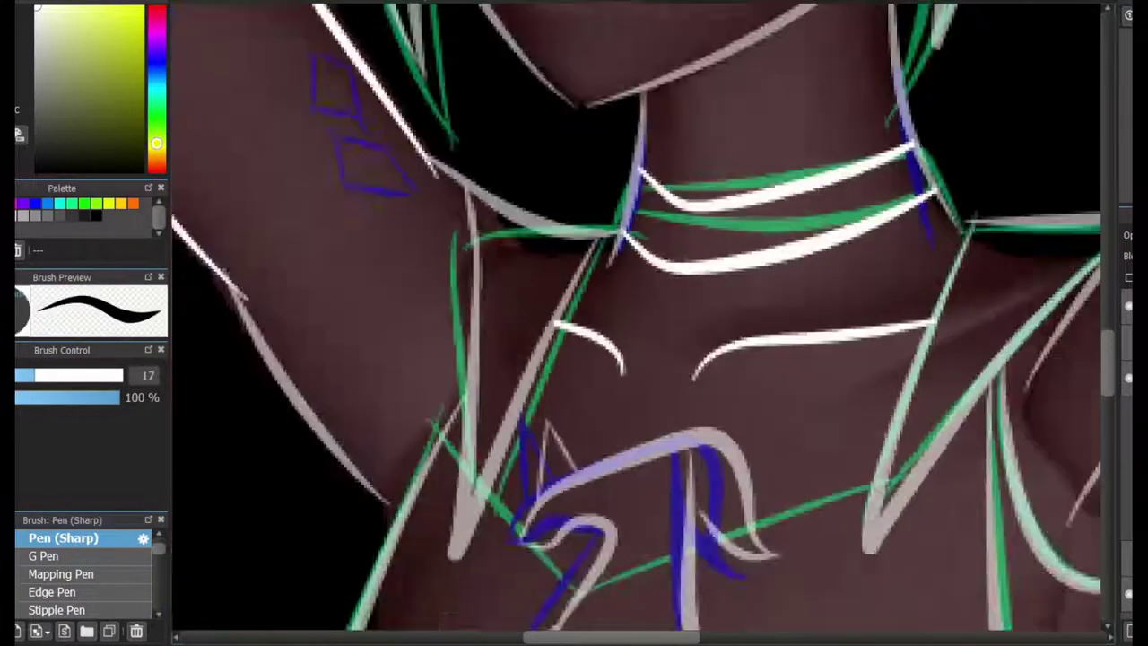
{"action": "scroll", "coordinate": [747, 486], "scroll_direction": "up", "scroll_amount": 3}
{"action": "mouse_move", "coordinate": [425, 269]}
{"action": "left_mouse_down"}
{"action": "mouse_move", "coordinate": [587, 435]}
{"action": "mouse_move", "coordinate": [906, 307]}
{"action": "left_mouse_up"}
{"action": "key", "text": "e"}
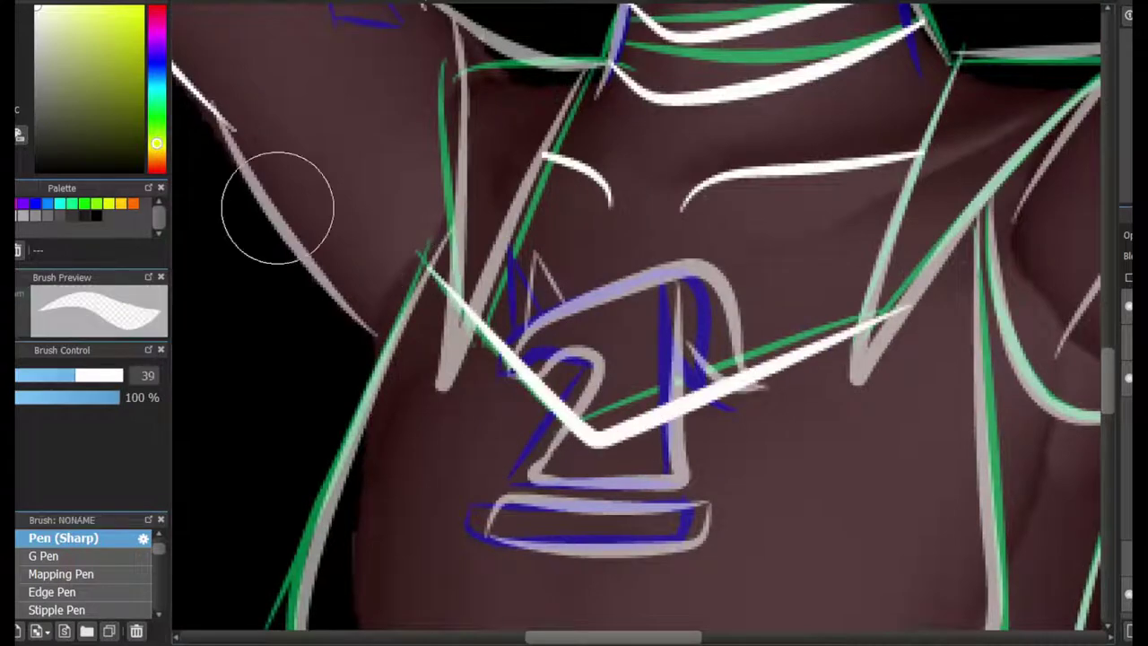
{"action": "scroll", "coordinate": [543, 419], "scroll_direction": "up", "scroll_amount": 2}
{"action": "mouse_move", "coordinate": [587, 435]}
{"action": "left_mouse_down"}
{"action": "mouse_move", "coordinate": [730, 436]}
{"action": "mouse_move", "coordinate": [833, 359]}
{"action": "mouse_move", "coordinate": [654, 487]}
{"action": "mouse_move", "coordinate": [1040, 260]}
{"action": "left_mouse_up"}
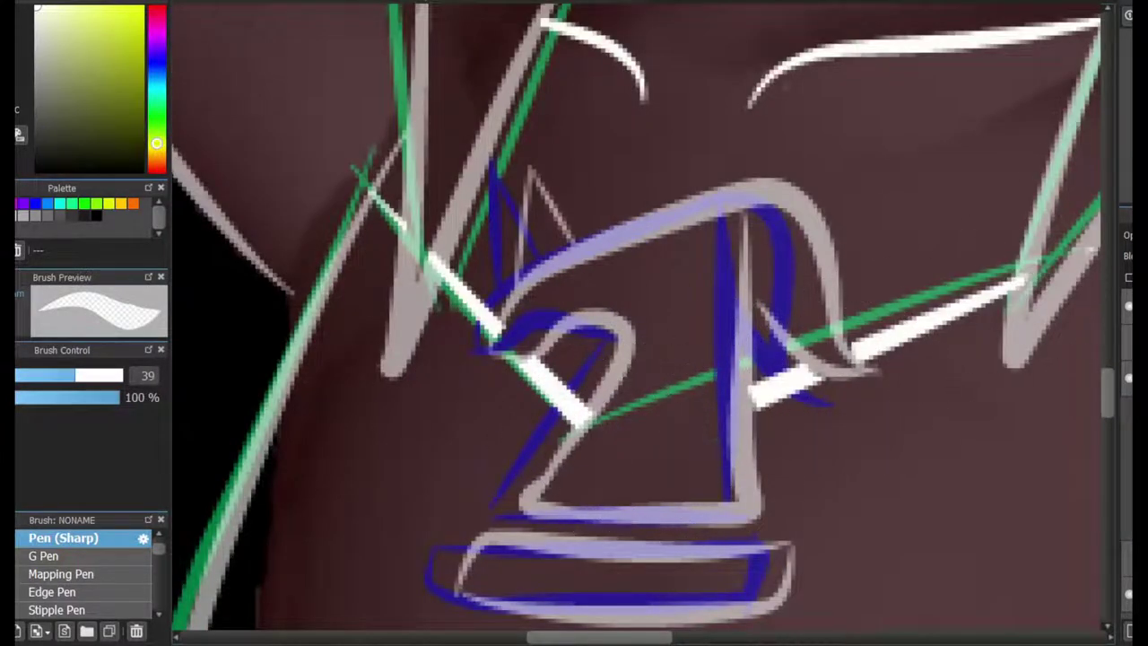
Touch up the knight emblem's muzzle corner where the neckline meets it.
{"action": "key", "text": "b"}
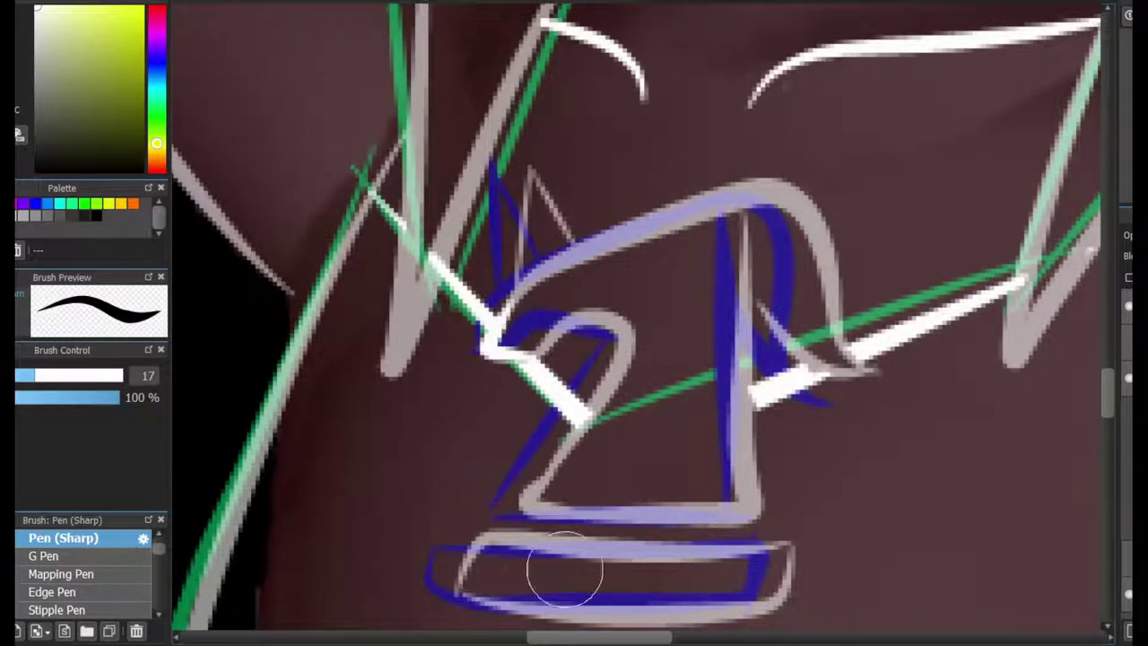
{"action": "left_click_drag", "start_coordinate": [559, 564], "coordinate": [289, 564]}
{"action": "mouse_move", "coordinate": [744, 285]}
{"action": "left_mouse_down"}
{"action": "mouse_move", "coordinate": [937, 201]}
{"action": "mouse_move", "coordinate": [887, 269]}
{"action": "left_mouse_up"}
{"action": "key", "text": "e"}
{"action": "key", "text": "b"}
Ink an inverted-V rib line and a short navel line on the belly, and trim the rib line ends at the waist.
{"action": "scroll", "coordinate": [846, 322], "scroll_direction": "down", "scroll_amount": 3}
{"action": "scroll", "coordinate": [627, 359], "scroll_direction": "down", "scroll_amount": 6}
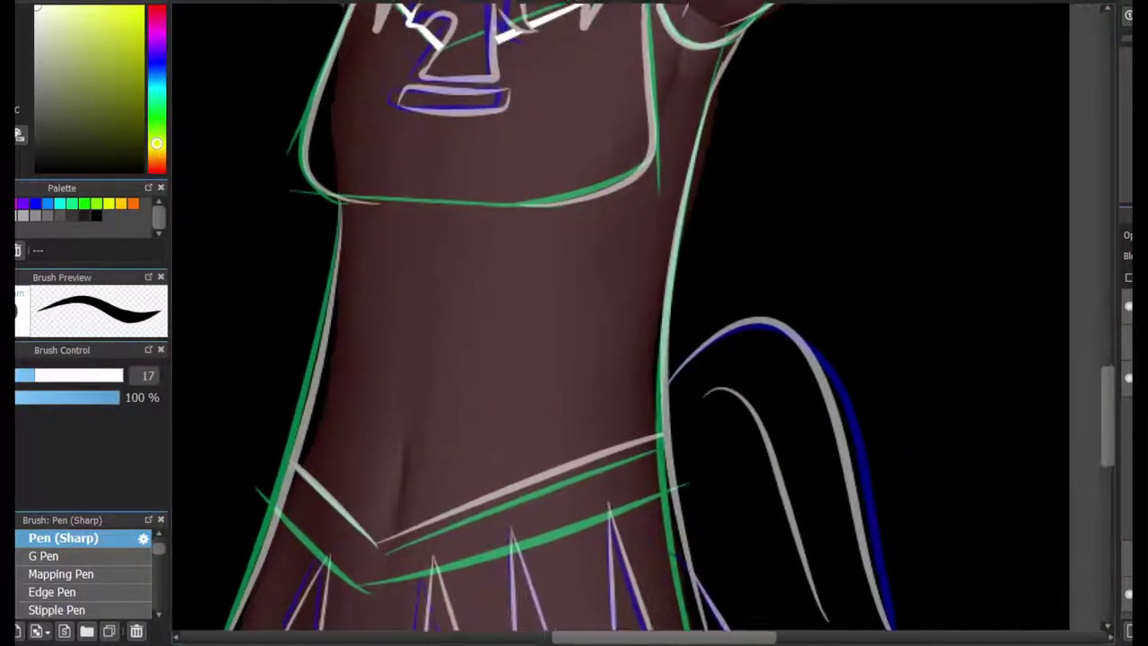
{"action": "left_click_drag", "start_coordinate": [471, 277], "coordinate": [348, 342]}
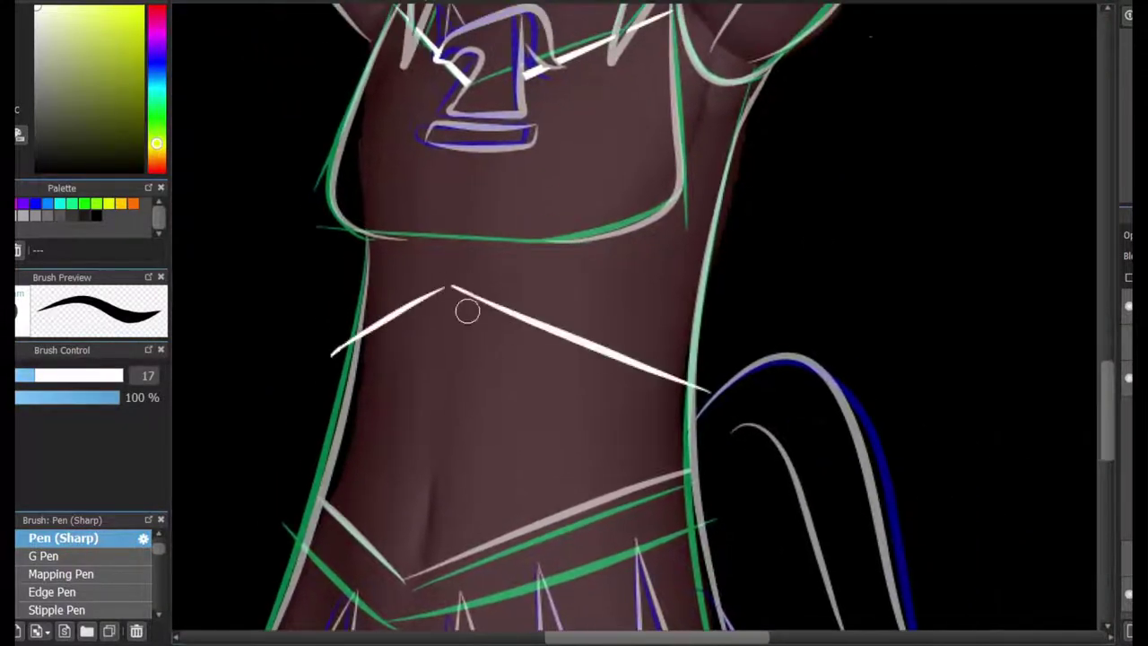
{"action": "left_click_drag", "start_coordinate": [431, 482], "coordinate": [418, 554]}
{"action": "key", "text": "e"}
{"action": "scroll", "coordinate": [297, 400], "scroll_direction": "up", "scroll_amount": 1}
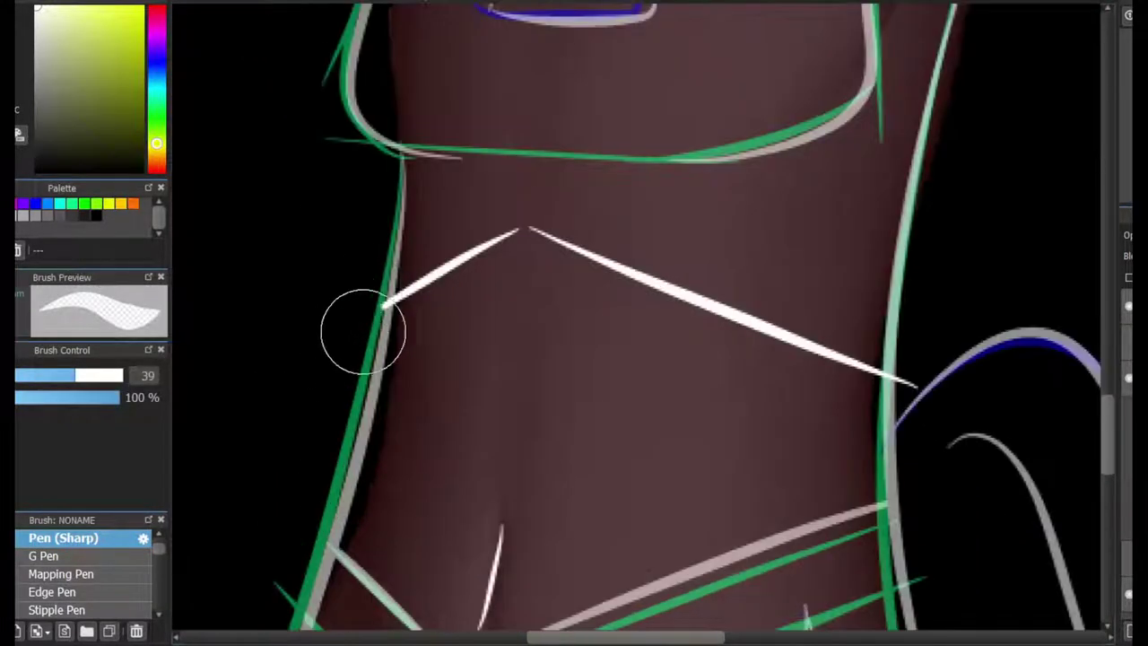
{"action": "scroll", "coordinate": [930, 415], "scroll_direction": "down", "scroll_amount": 5}
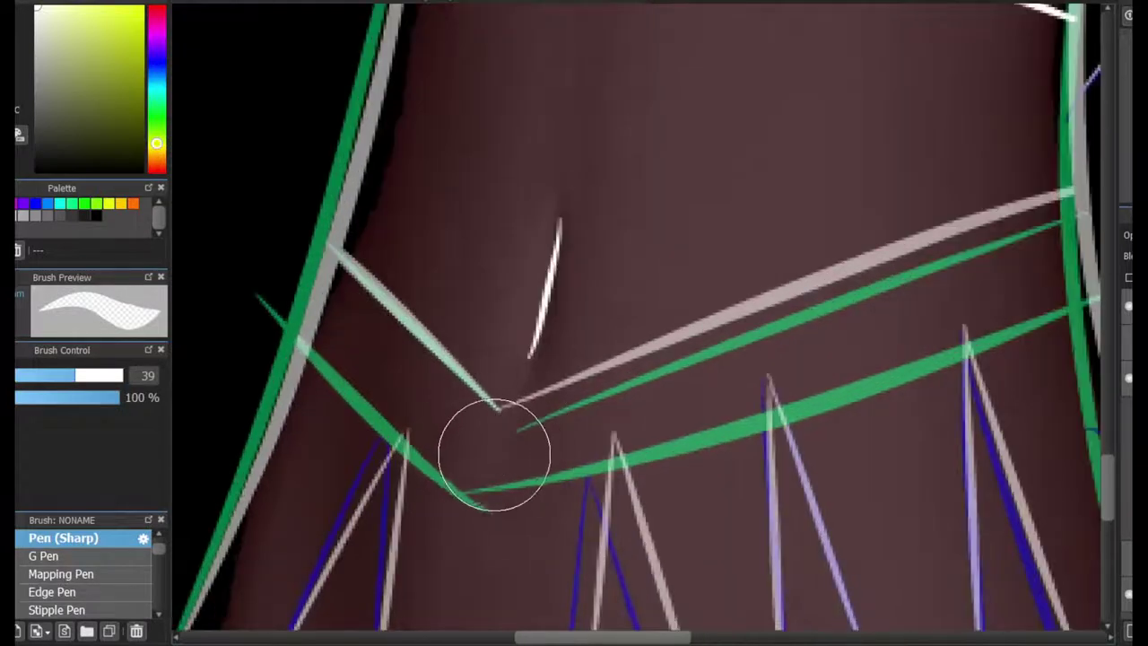
{"action": "scroll", "coordinate": [494, 448], "scroll_direction": "down", "scroll_amount": 2}
{"action": "scroll", "coordinate": [824, 384], "scroll_direction": "up", "scroll_amount": 5}
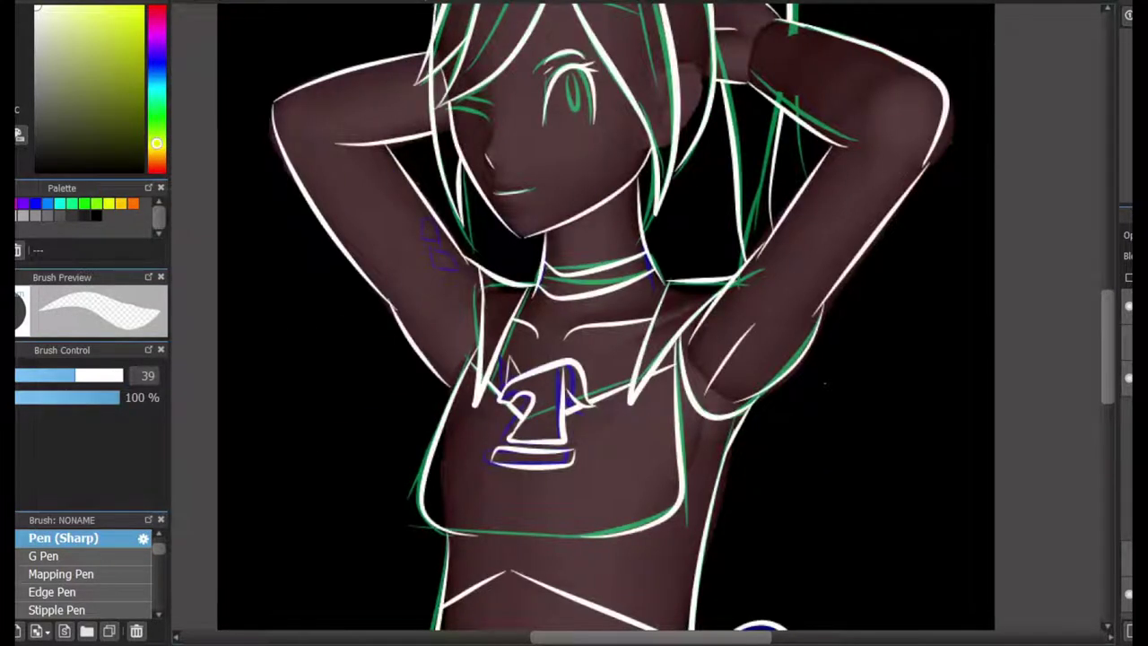
{"action": "scroll", "coordinate": [825, 384], "scroll_direction": "down", "scroll_amount": 3}
{"action": "scroll", "coordinate": [592, 180], "scroll_direction": "up", "scroll_amount": 5}
Ink the closed eye with two curved white lines and a short lash between them.
{"action": "key", "text": "b"}
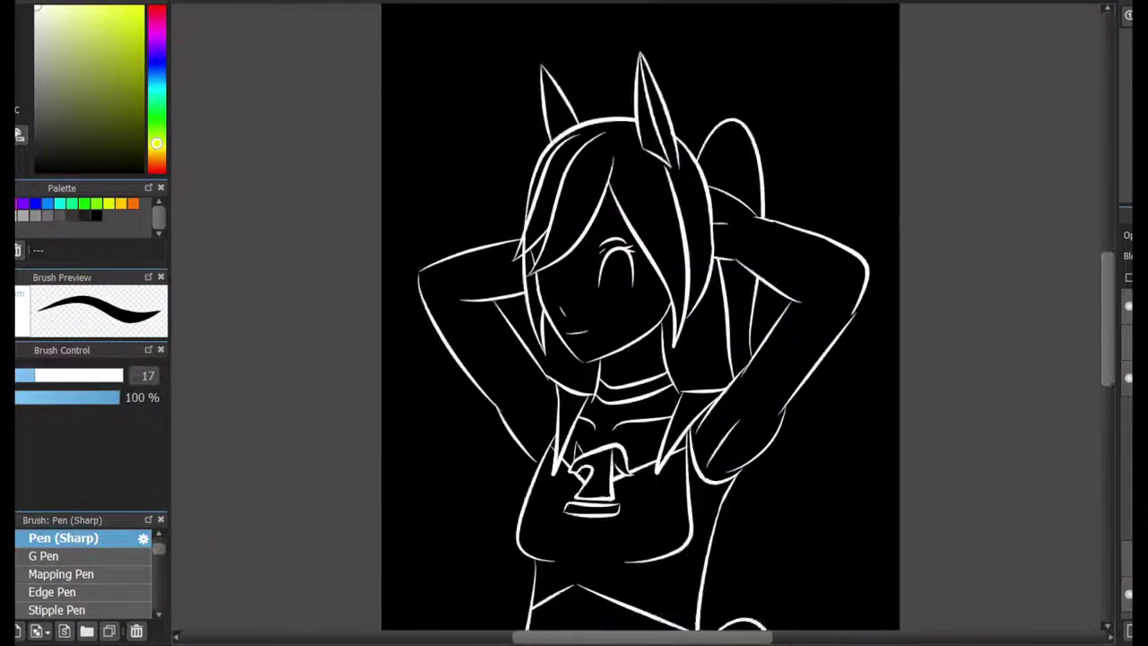
{"action": "key", "text": "ctrl+plus"}
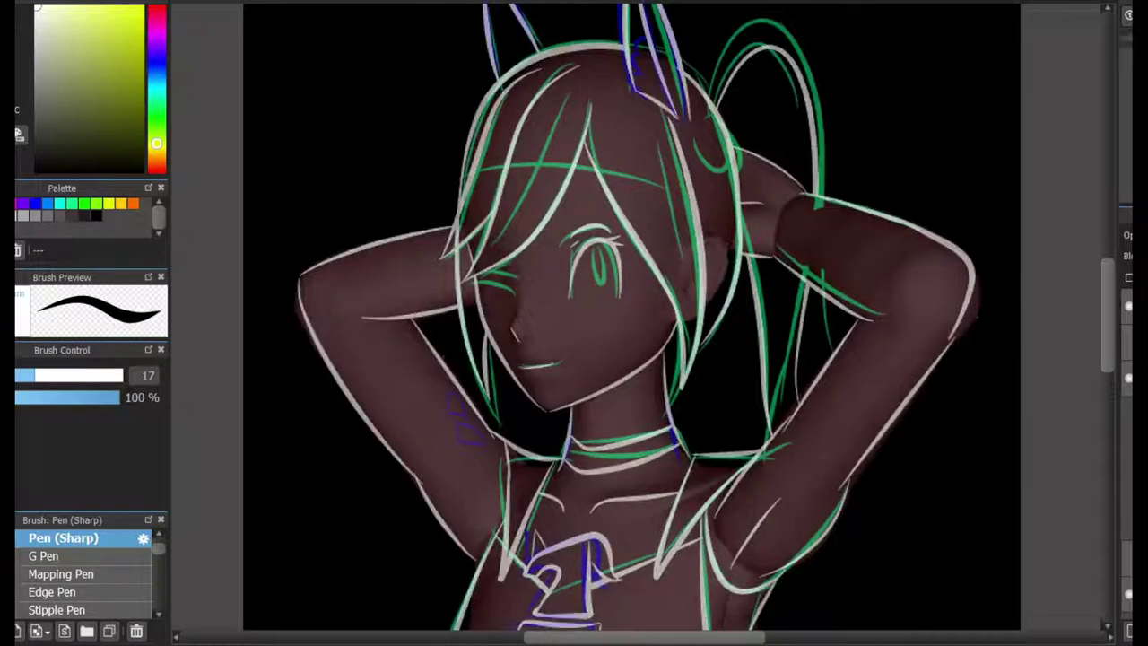
{"action": "key", "text": "ctrl+plus"}
{"action": "key", "text": "ctrl+plus"}
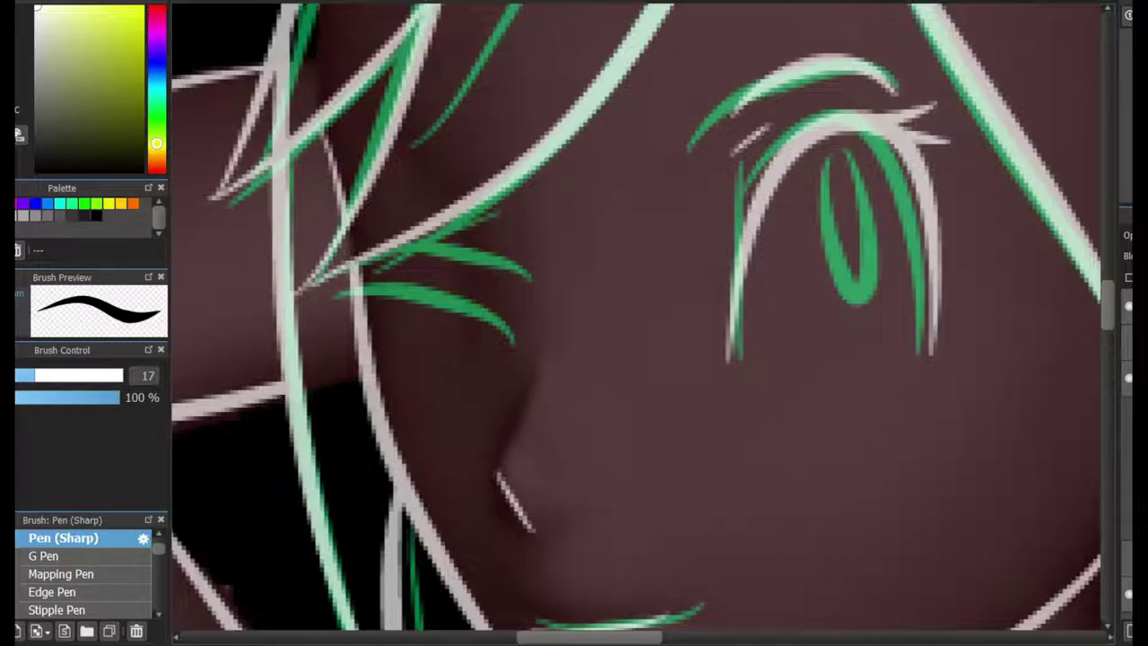
{"action": "left_click_drag", "start_coordinate": [325, 296], "coordinate": [499, 329]}
{"action": "key", "text": "ctrl+z"}
{"action": "left_click_drag", "start_coordinate": [326, 292], "coordinate": [502, 323]}
{"action": "left_click_drag", "start_coordinate": [368, 224], "coordinate": [525, 265]}
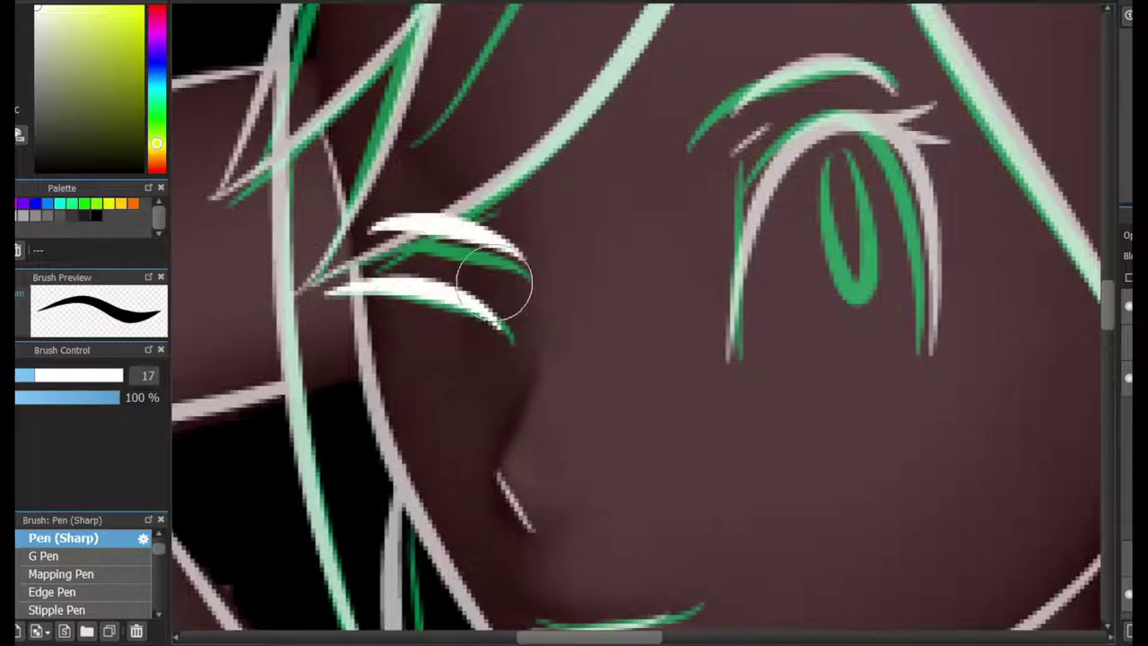
{"action": "key", "text": "ctrl+minus"}
{"action": "key", "text": "ctrl+minus"}
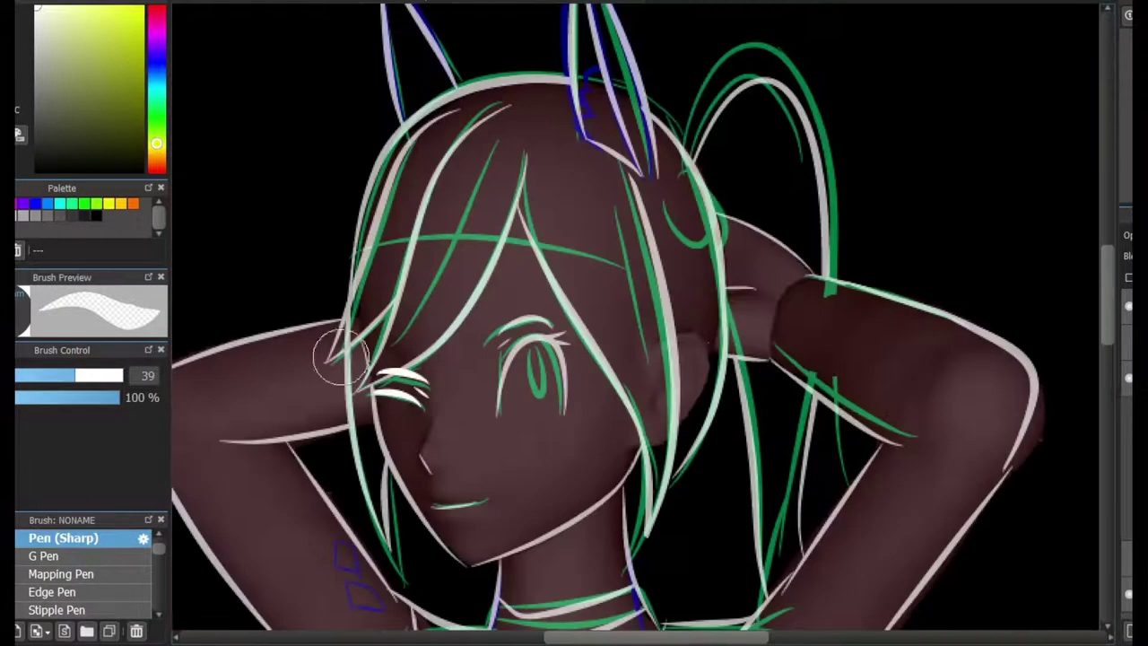
{"action": "key", "text": "ctrl+minus"}
Switch the colour to red and draw an oval pupil inside the open eye.
{"action": "scroll", "coordinate": [367, 285], "scroll_direction": "down", "scroll_amount": 5}
{"action": "scroll", "coordinate": [368, 285], "scroll_direction": "up", "scroll_amount": 5}
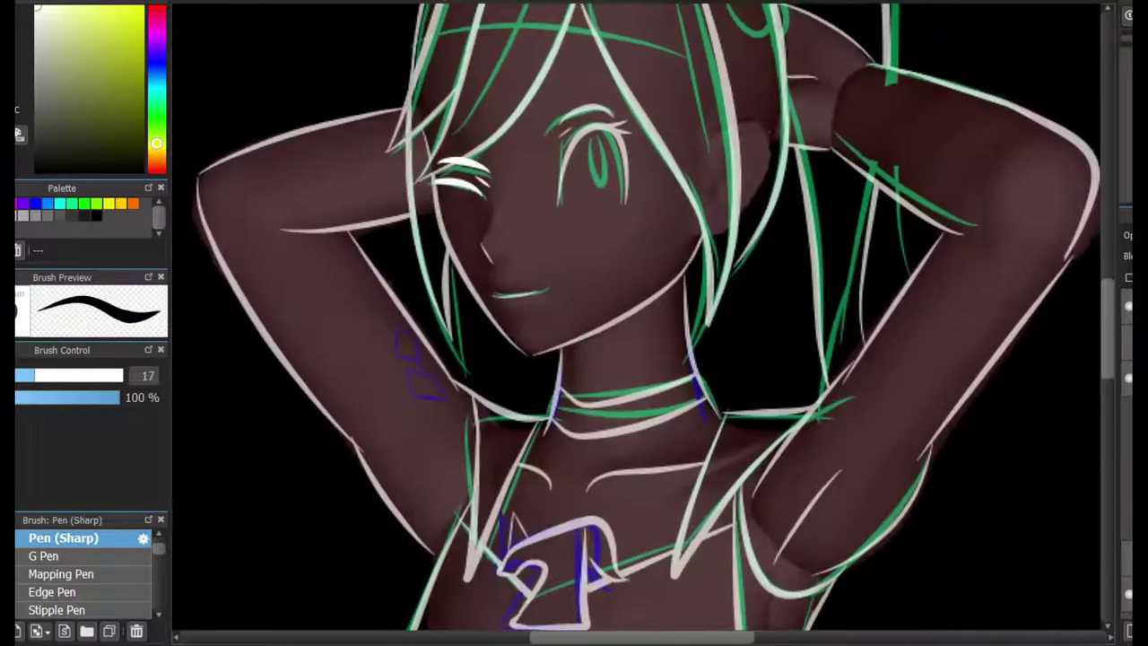
{"action": "key", "text": "ctrl+plus"}
{"action": "left_click", "coordinate": [368, 285], "text": "alt"}
{"action": "scroll", "coordinate": [677, 208], "scroll_direction": "up", "scroll_amount": 3}
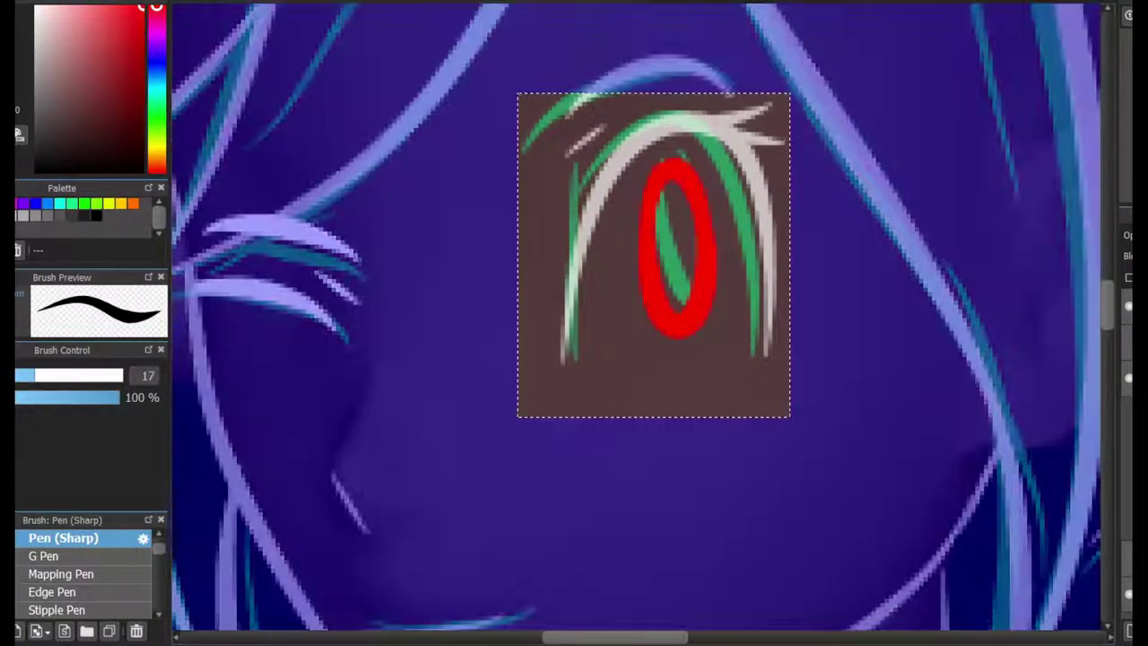
Transform the red pupil so it tilts slightly and sits toward the outer side of the open eye.
{"action": "key", "text": "ctrl+minus"}
{"action": "key", "text": "ctrl+minus"}
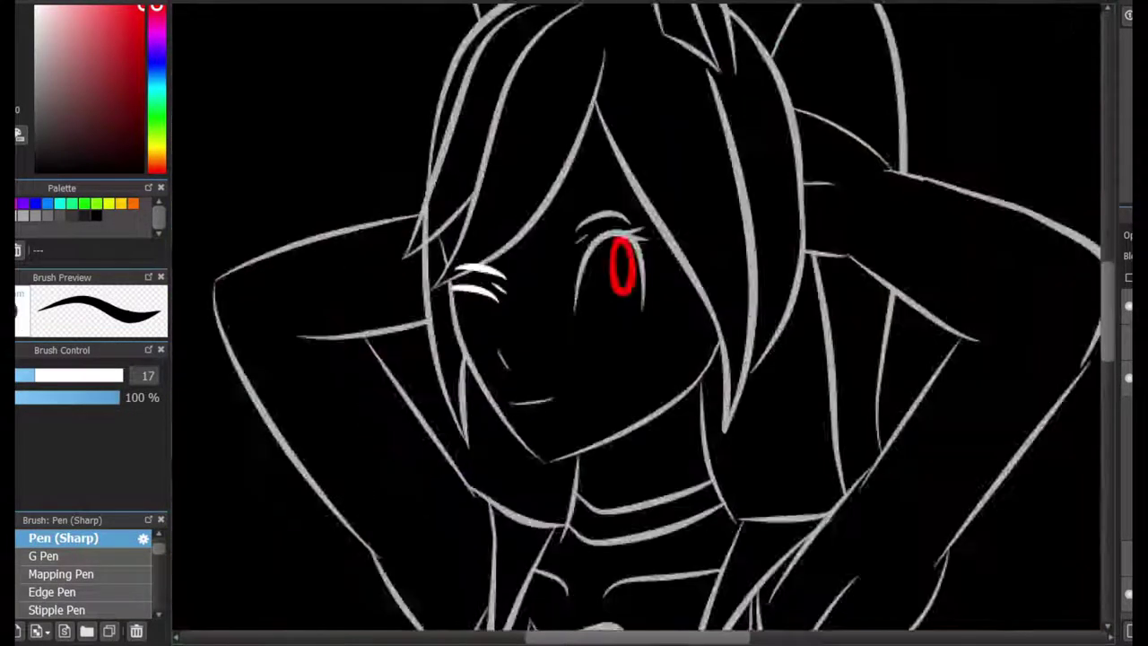
{"action": "key", "text": "ctrl+plus"}
{"action": "key", "text": "ctrl+t"}
{"action": "left_click_drag", "start_coordinate": [814, 409], "coordinate": [883, 408]}
{"action": "left_click_drag", "start_coordinate": [745, 260], "coordinate": [779, 244]}
{"action": "key", "text": "Return"}
{"action": "key", "text": "ctrl+minus"}
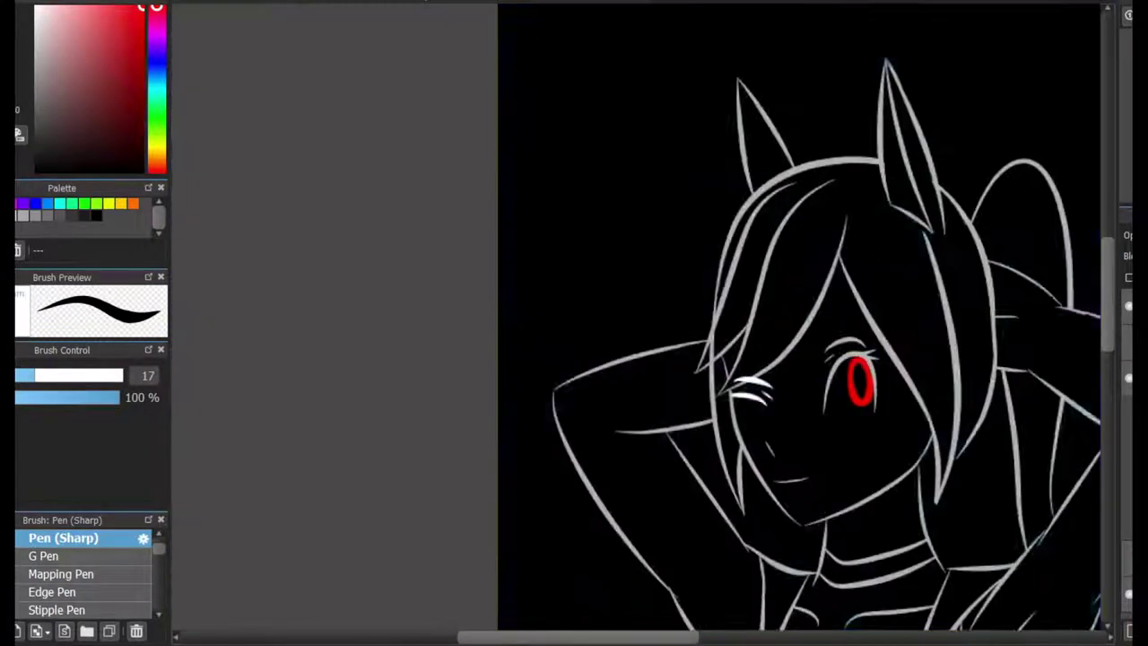
Outline the diamond marking on the raised upper arm in red over the blue sketch.
{"action": "key", "text": "ctrl+plus"}
{"action": "key", "text": "ctrl+minus"}
{"action": "key", "text": "ctrl+plus"}
{"action": "key", "text": "ctrl+plus"}
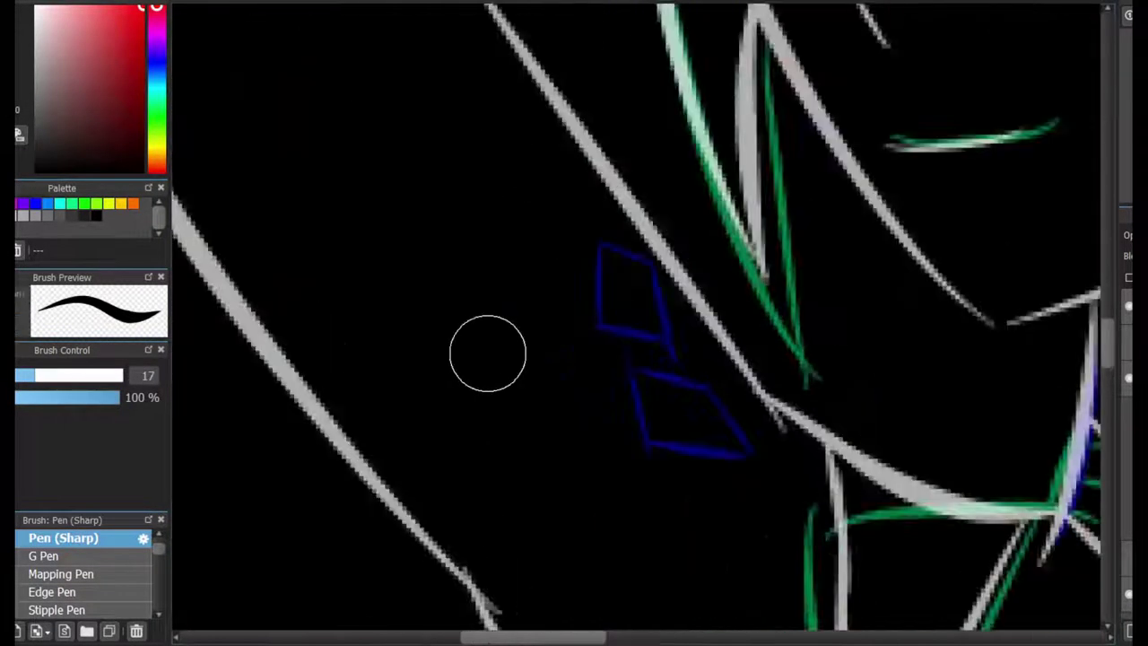
{"action": "left_click_drag", "start_coordinate": [633, 302], "coordinate": [649, 399]}
{"action": "key", "text": "ctrl+z"}
{"action": "left_click_drag", "start_coordinate": [602, 263], "coordinate": [608, 332]}
{"action": "scroll", "coordinate": [646, 363], "scroll_direction": "down", "scroll_amount": 1}
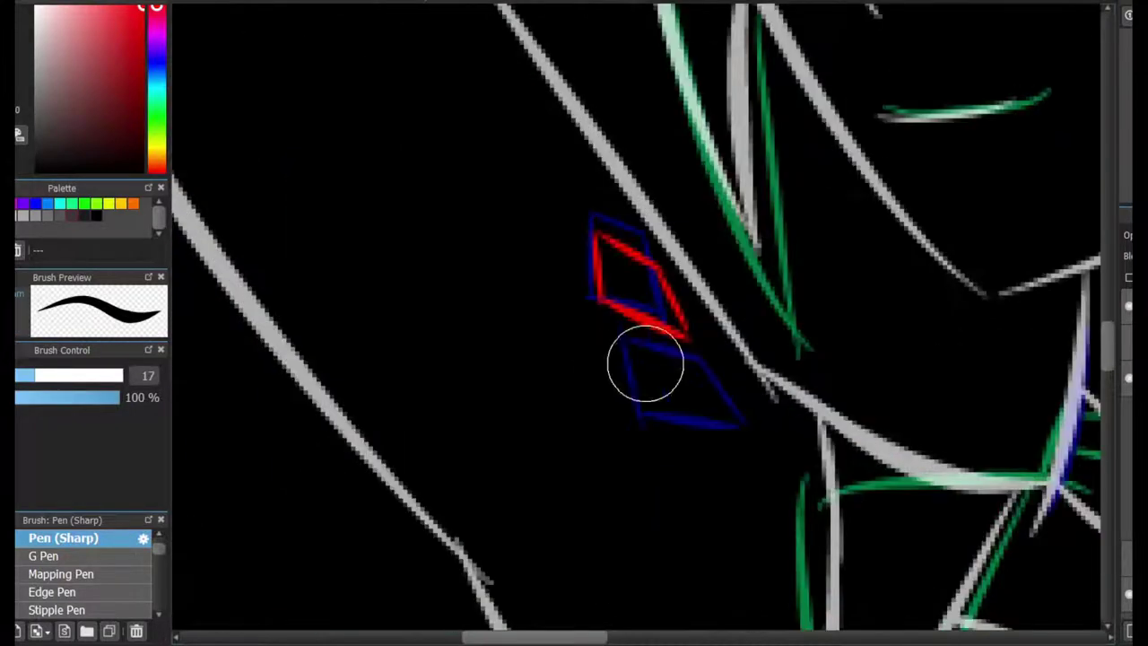
Draw red strand lines through the bangs, the side lock and the ponytail.
{"action": "key", "text": "ctrl+minus"}
{"action": "key", "text": "ctrl+minus"}
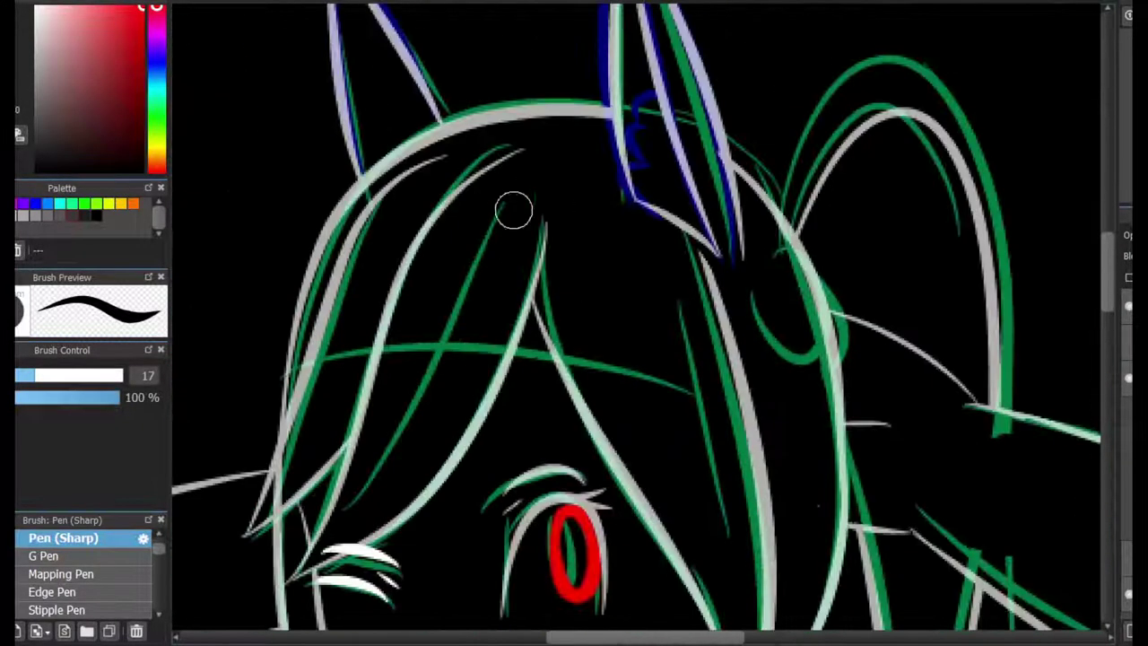
{"action": "left_click_drag", "start_coordinate": [518, 204], "coordinate": [291, 574]}
{"action": "left_click_drag", "start_coordinate": [403, 224], "coordinate": [283, 495]}
{"action": "scroll", "coordinate": [637, 323], "scroll_direction": "down", "scroll_amount": 3}
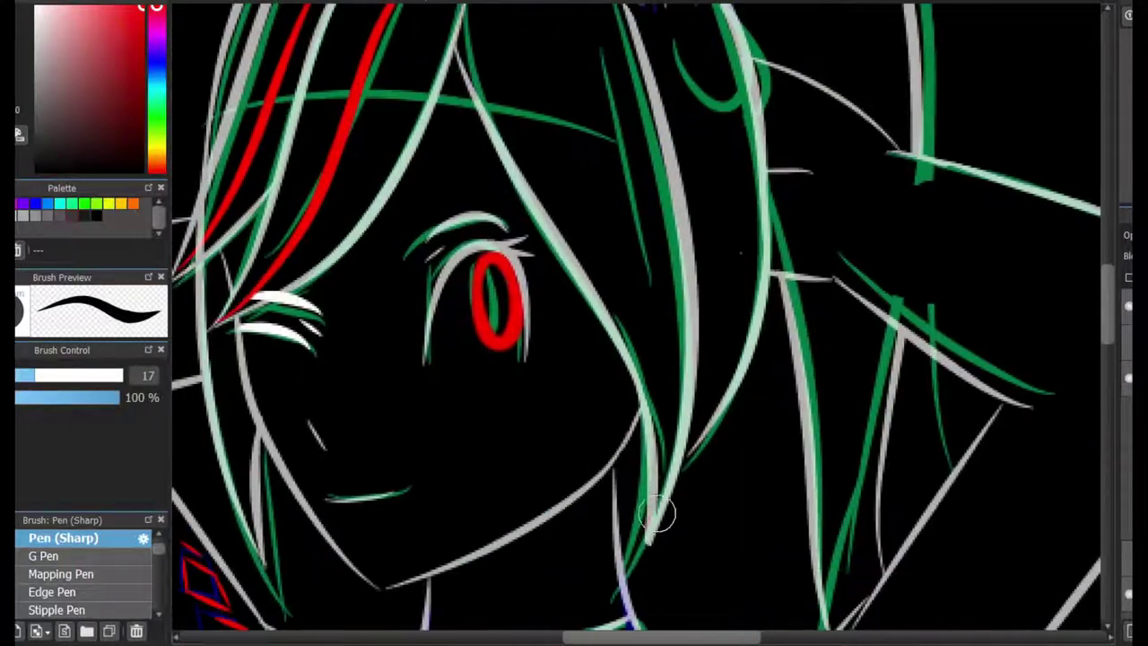
{"action": "left_click_drag", "start_coordinate": [668, 507], "coordinate": [574, 36]}
{"action": "scroll", "coordinate": [970, 223], "scroll_direction": "up", "scroll_amount": 1}
{"action": "key", "text": "ctrl+minus"}
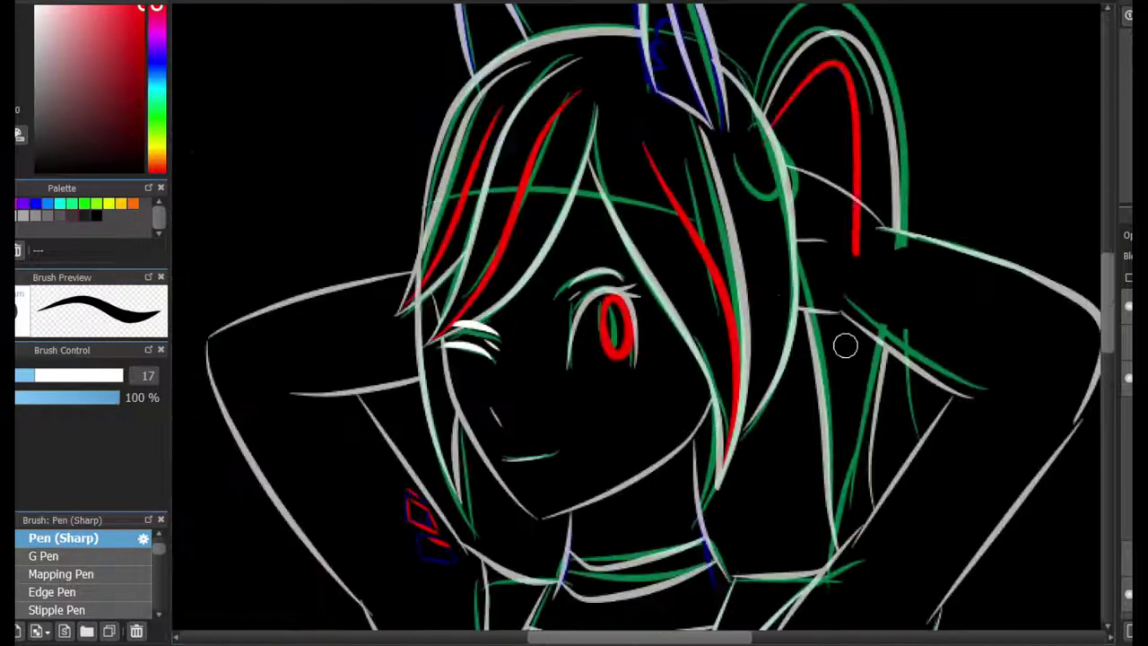
Redraw the red strand inside the ponytail loop and draw two red stripes following the curve of the tail.
{"action": "left_click_drag", "start_coordinate": [887, 265], "coordinate": [753, 166]}
{"action": "scroll", "coordinate": [849, 345], "scroll_direction": "down", "scroll_amount": 10}
{"action": "mouse_move", "coordinate": [726, 126]}
{"action": "left_mouse_down"}
{"action": "mouse_move", "coordinate": [870, 230]}
{"action": "mouse_move", "coordinate": [986, 392]}
{"action": "left_mouse_up"}
{"action": "left_click_drag", "start_coordinate": [861, 379], "coordinate": [704, 180]}
Erase the overshooting ends of the red lines at the tail outline, the ponytail and the tips of the bangs.
{"action": "key", "text": "e"}
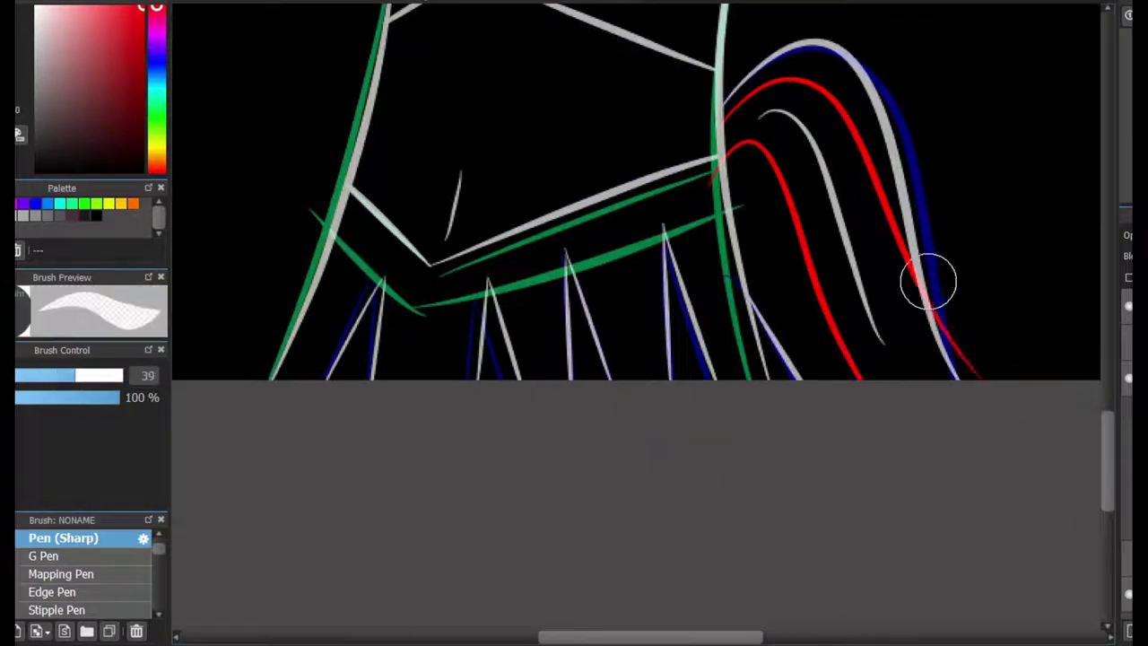
{"action": "scroll", "coordinate": [718, 163], "scroll_direction": "up", "scroll_amount": 2}
{"action": "scroll", "coordinate": [905, 175], "scroll_direction": "up", "scroll_amount": 12}
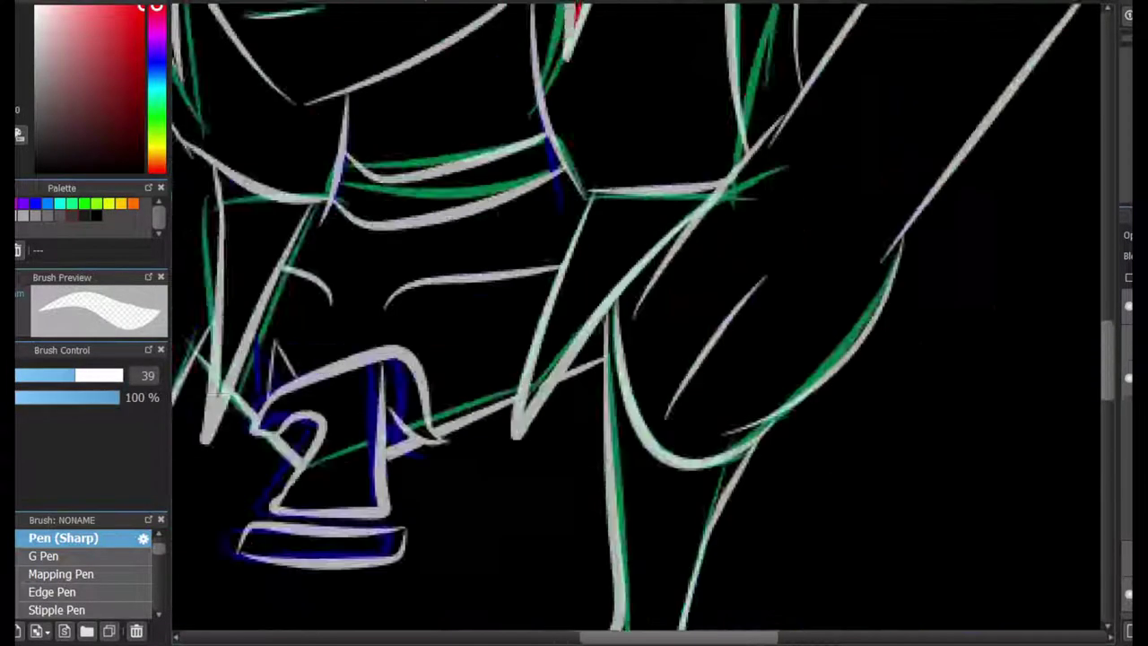
{"action": "scroll", "coordinate": [963, 408], "scroll_direction": "down", "scroll_amount": 8}
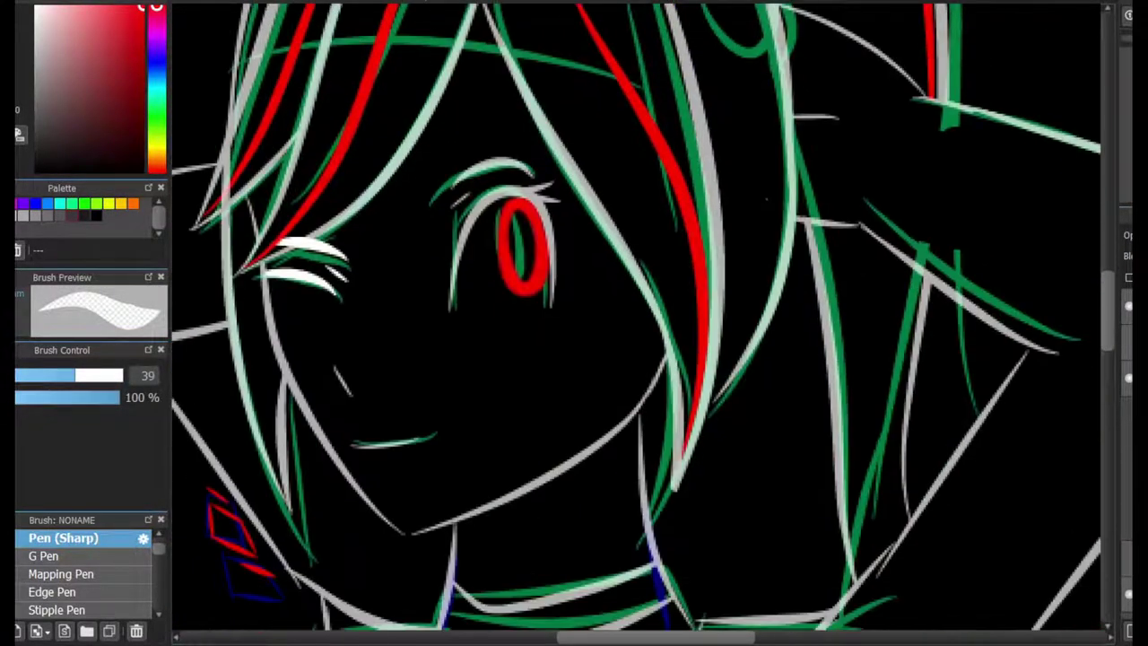
{"action": "scroll", "coordinate": [295, 320], "scroll_direction": "up", "scroll_amount": 2}
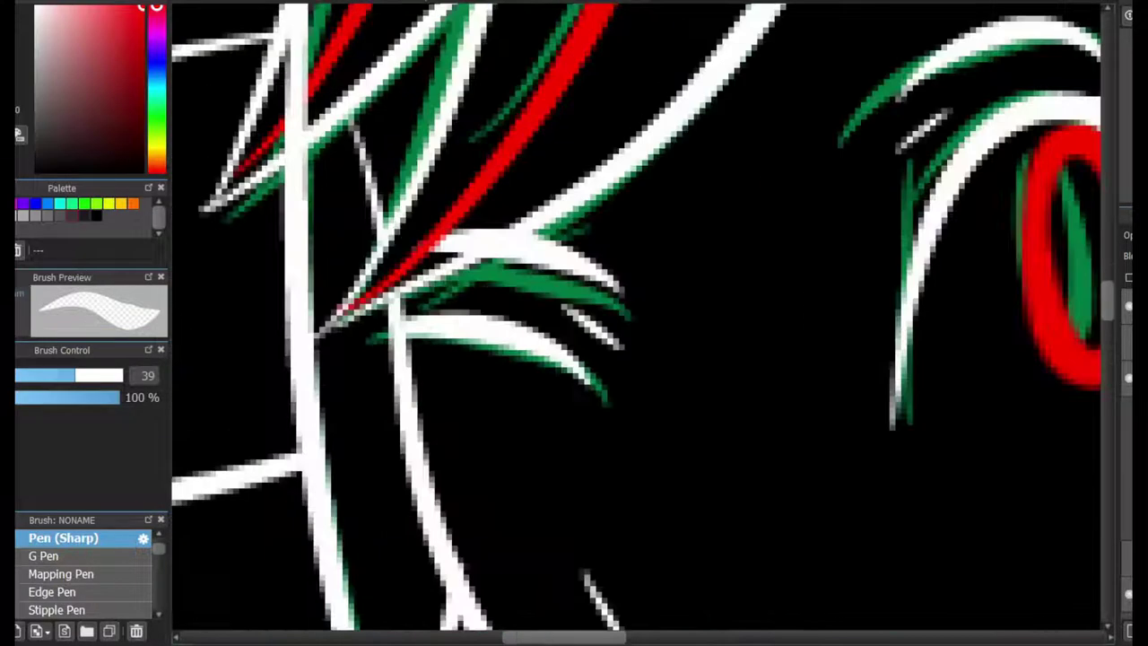
{"action": "scroll", "coordinate": [243, 410], "scroll_direction": "left", "scroll_amount": 3}
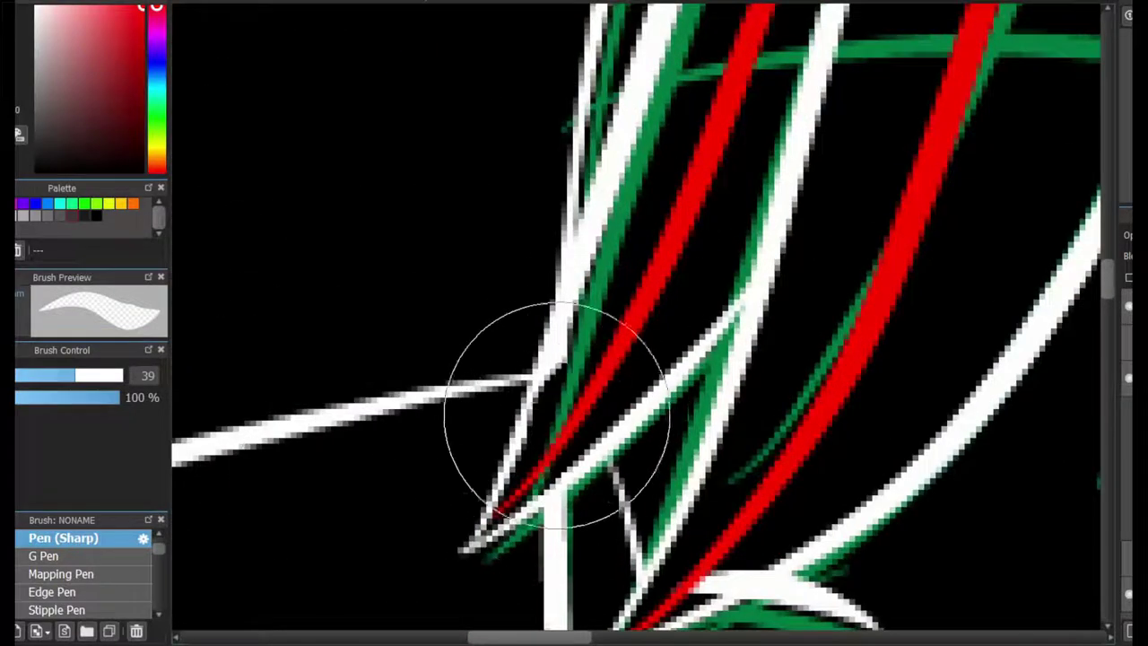
{"action": "scroll", "coordinate": [604, 360], "scroll_direction": "down", "scroll_amount": 4}
{"action": "scroll", "coordinate": [681, 359], "scroll_direction": "down", "scroll_amount": 10}
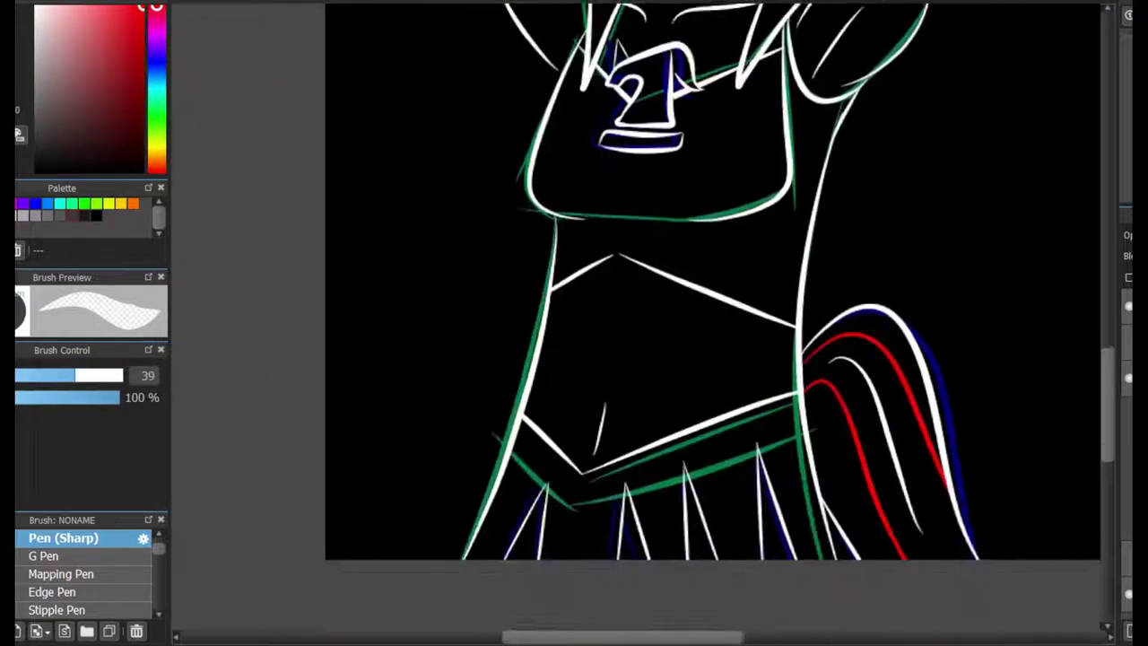
Draw a red diamond marking with a partial diamond below it on the waist beside the tail.
{"action": "scroll", "coordinate": [750, 357], "scroll_direction": "up", "scroll_amount": 3}
{"action": "scroll", "coordinate": [750, 357], "scroll_direction": "up", "scroll_amount": 2}
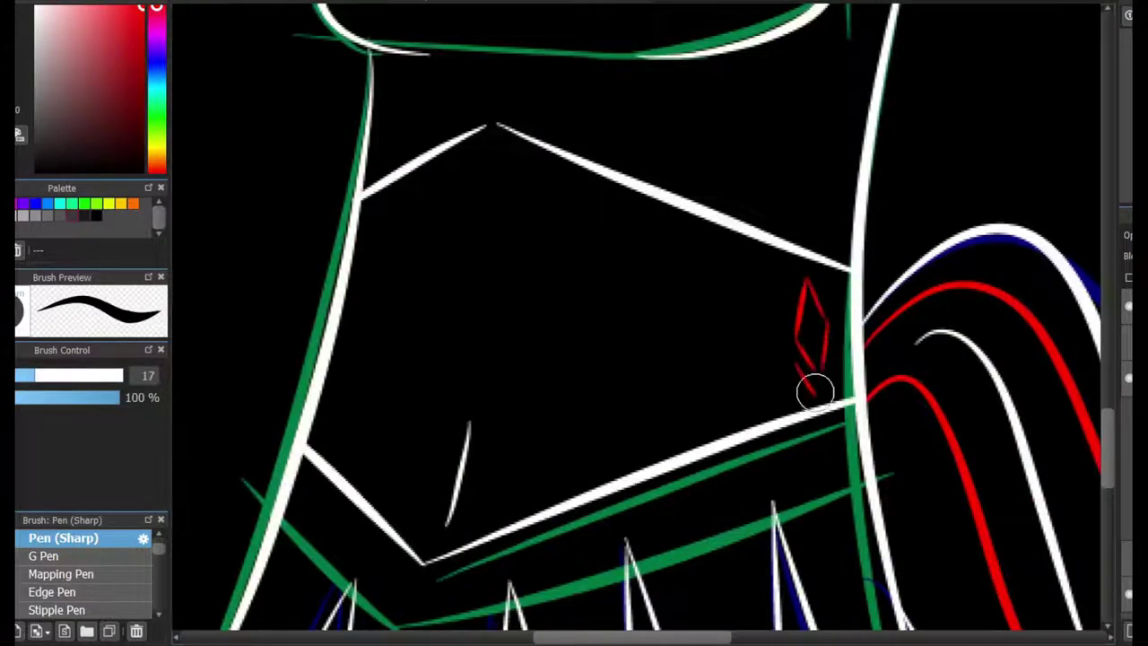
{"action": "scroll", "coordinate": [800, 406], "scroll_direction": "up", "scroll_amount": 15}
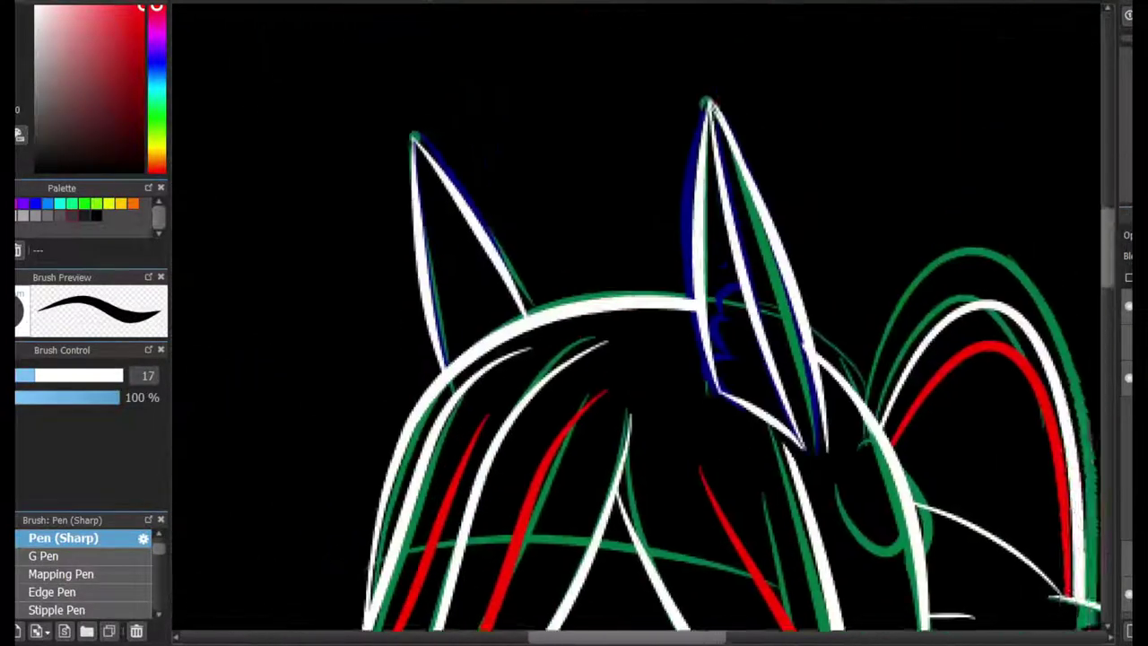
{"action": "left_click_drag", "start_coordinate": [687, 333], "coordinate": [743, 404]}
{"action": "mouse_move", "coordinate": [671, 422]}
{"action": "left_mouse_down"}
{"action": "mouse_move", "coordinate": [747, 328]}
{"action": "mouse_move", "coordinate": [879, 438]}
{"action": "mouse_move", "coordinate": [900, 474]}
{"action": "left_mouse_up"}
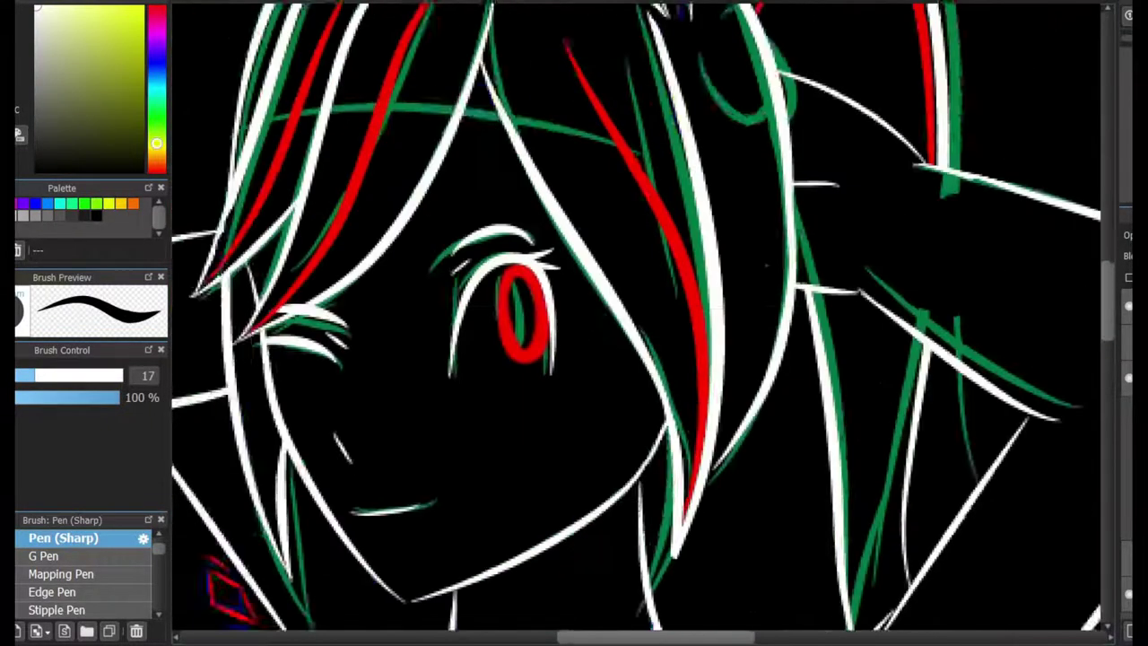
Hide the green and blue sketch lines and mirror the canvas to check the line art.
{"action": "scroll", "coordinate": [825, 394], "scroll_direction": "down", "scroll_amount": 5}
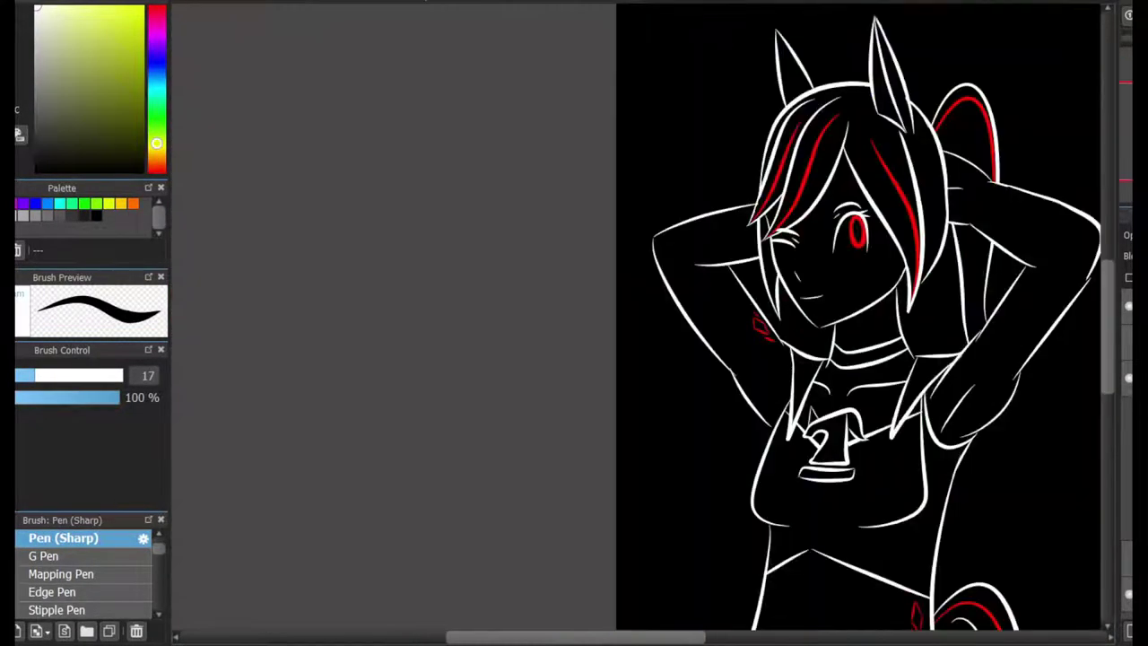
{"action": "scroll", "coordinate": [641, 322], "scroll_direction": "up", "scroll_amount": 2}
{"action": "scroll", "coordinate": [642, 322], "scroll_direction": "up", "scroll_amount": 5}
{"action": "scroll", "coordinate": [641, 323], "scroll_direction": "down", "scroll_amount": 4}
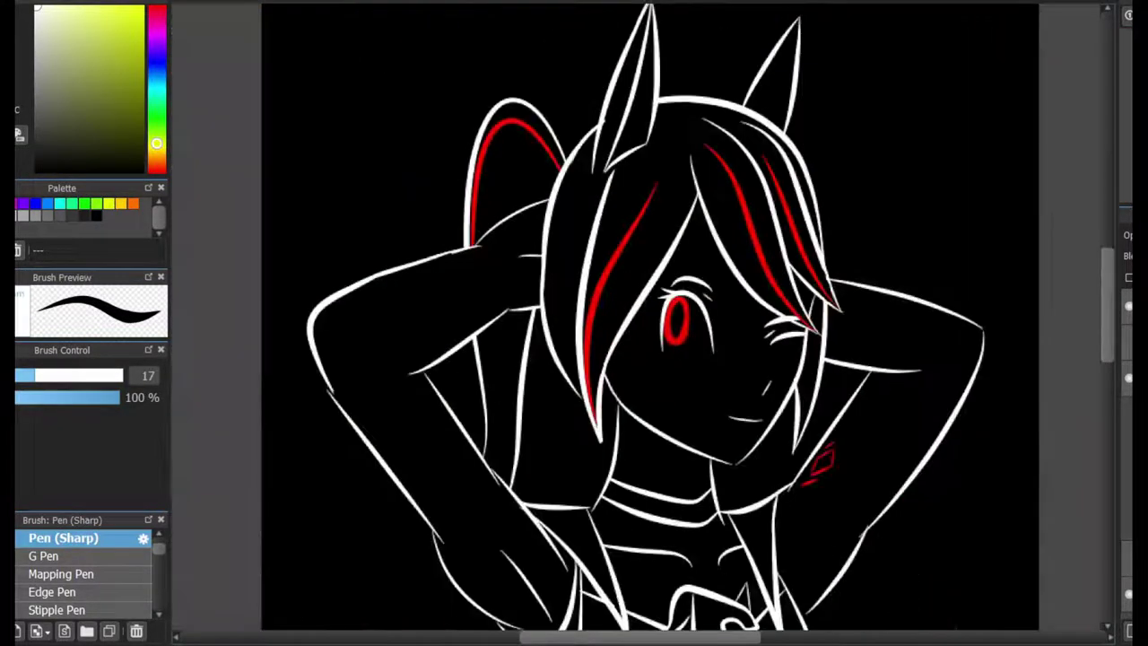
{"action": "scroll", "coordinate": [641, 323], "scroll_direction": "up", "scroll_amount": 3}
Switch to red, smooth the upper part of the red strand in the side bangs, and flip the canvas back.
{"action": "key", "text": "x"}
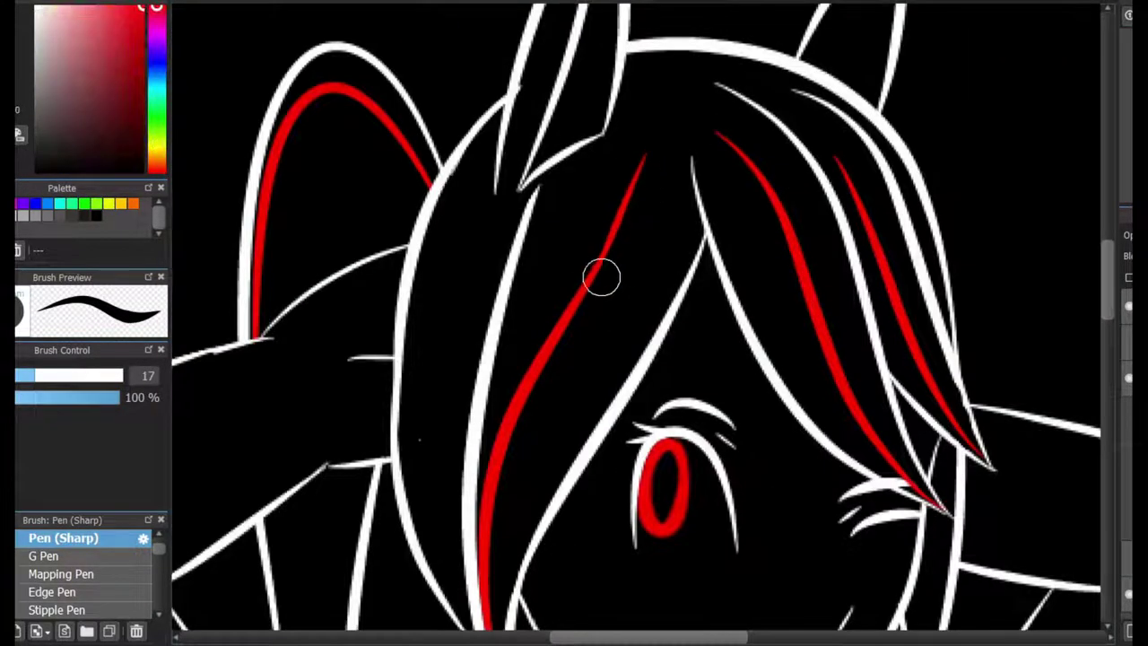
{"action": "left_click_drag", "start_coordinate": [601, 277], "coordinate": [613, 262]}
{"action": "scroll", "coordinate": [647, 258], "scroll_direction": "down", "scroll_amount": 2}
{"action": "scroll", "coordinate": [648, 257], "scroll_direction": "up", "scroll_amount": 3}
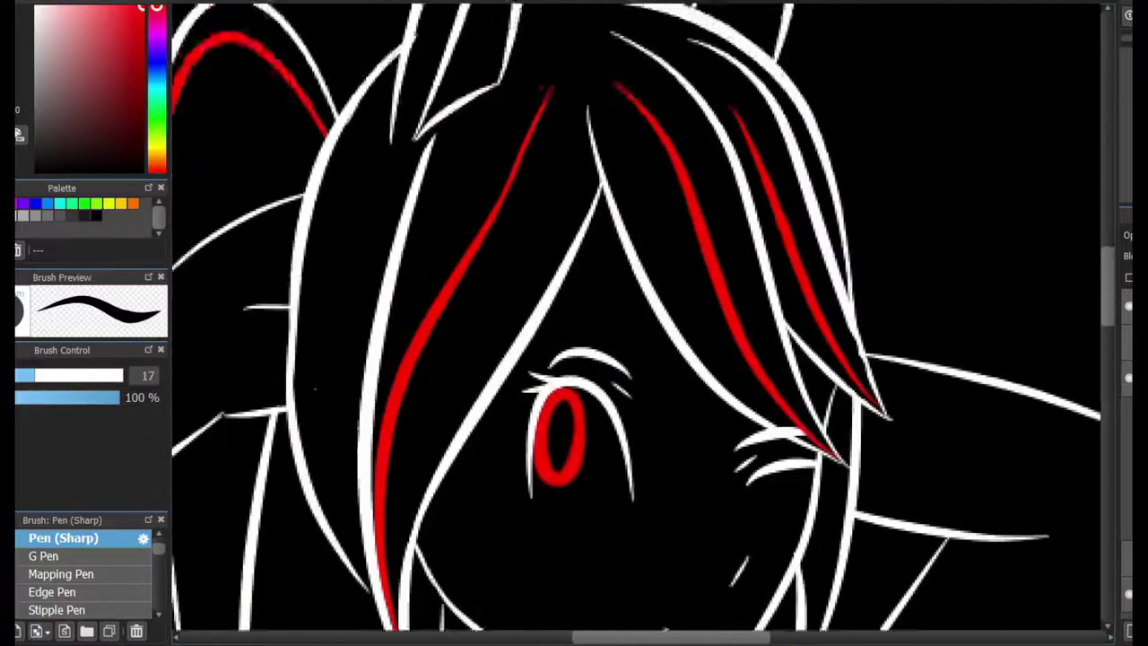
{"action": "scroll", "coordinate": [659, 325], "scroll_direction": "down", "scroll_amount": 2}
{"action": "left_click_drag", "start_coordinate": [478, 319], "coordinate": [659, 325]}
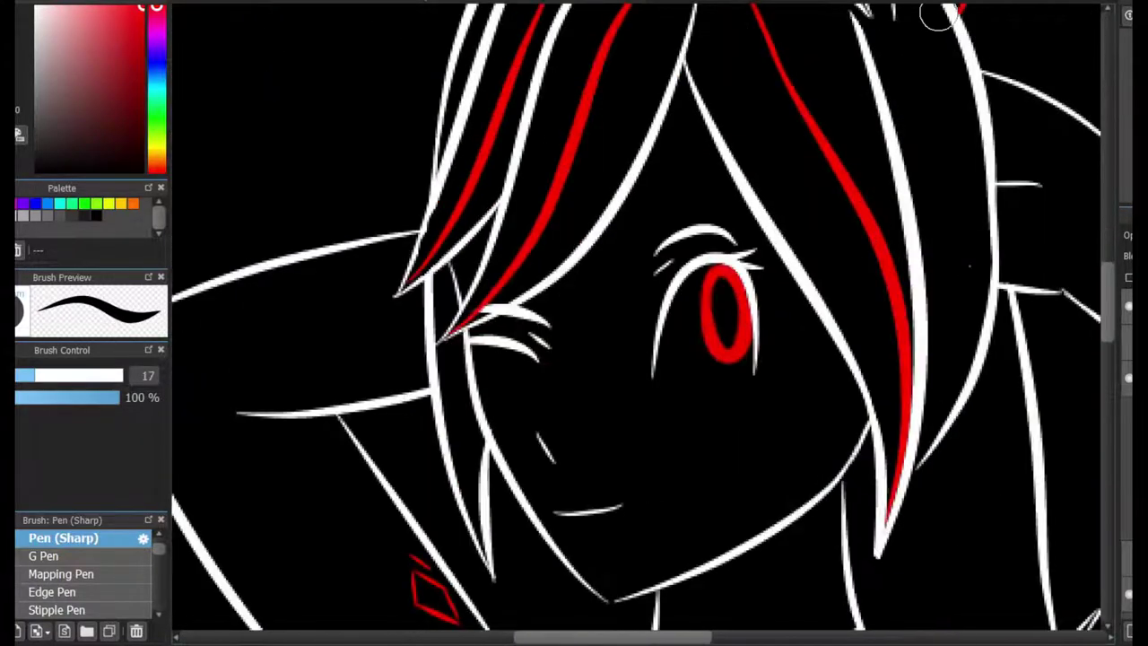
Try to paint a white highlight on the red pupil of the open eye.
{"action": "key", "text": "x"}
{"action": "scroll", "coordinate": [659, 325], "scroll_direction": "up", "scroll_amount": 3}
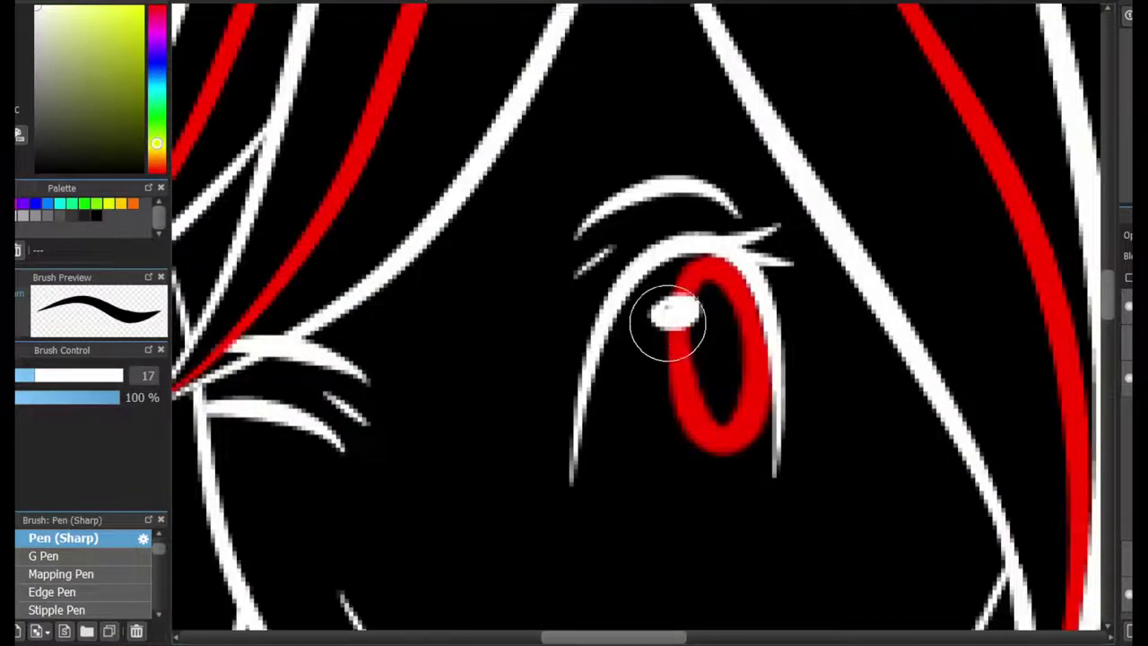
{"action": "scroll", "coordinate": [731, 334], "scroll_direction": "down", "scroll_amount": 2}
{"action": "scroll", "coordinate": [704, 272], "scroll_direction": "up", "scroll_amount": 2}
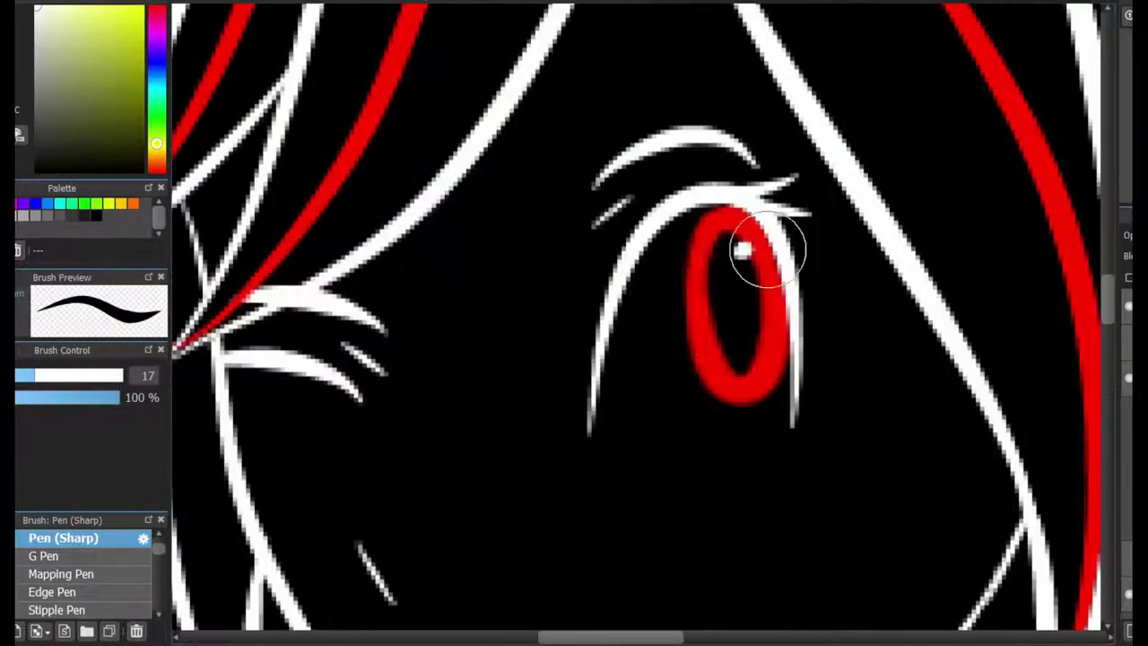
Draw a slightly curved white lower lid line beneath the open eye.
{"action": "mouse_move", "coordinate": [595, 444]}
{"action": "left_mouse_down"}
{"action": "mouse_move", "coordinate": [619, 463]}
{"action": "mouse_move", "coordinate": [806, 441]}
{"action": "left_mouse_up"}
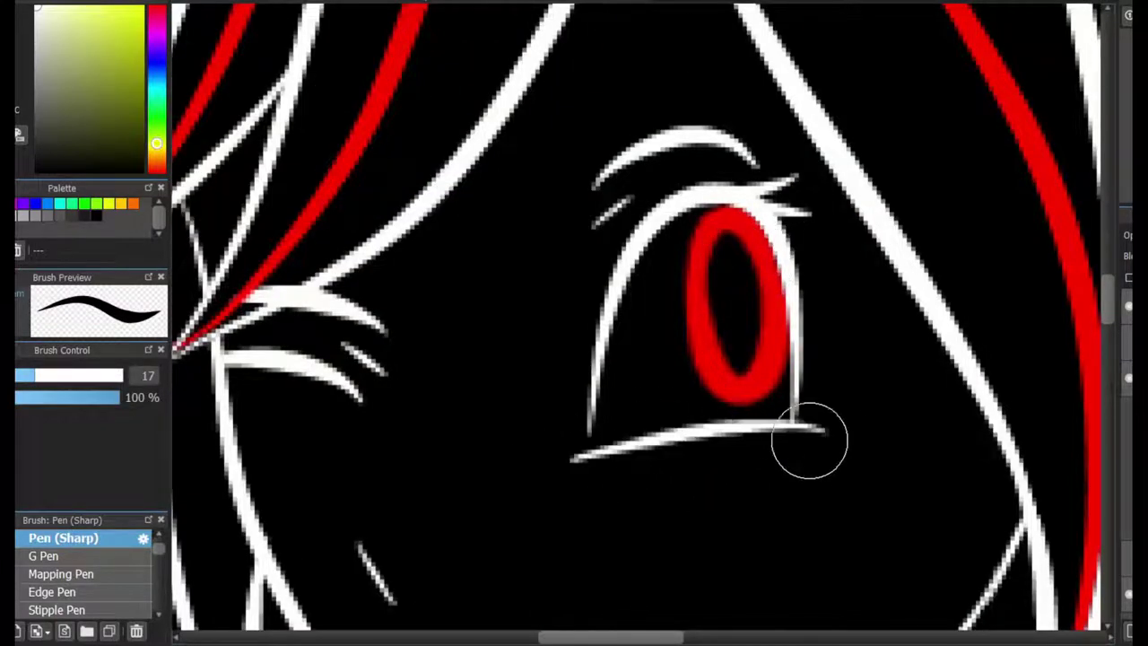
{"action": "scroll", "coordinate": [888, 333], "scroll_direction": "down", "scroll_amount": 2}
{"action": "scroll", "coordinate": [726, 533], "scroll_direction": "up", "scroll_amount": 1}
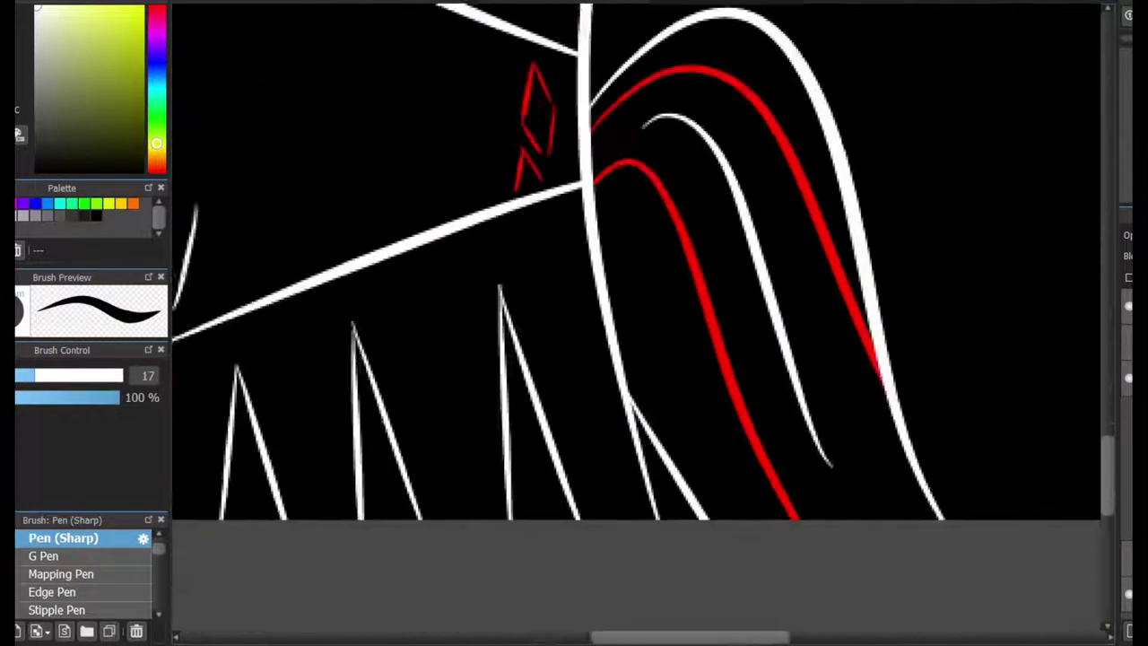
Erase the outer contour of the raised upper arm on the tail side and redraw it as a cleaner white line.
{"action": "scroll", "coordinate": [727, 532], "scroll_direction": "down", "scroll_amount": 2}
{"action": "left_click_drag", "start_coordinate": [697, 520], "coordinate": [726, 533]}
{"action": "scroll", "coordinate": [726, 532], "scroll_direction": "up", "scroll_amount": 2}
{"action": "scroll", "coordinate": [726, 533], "scroll_direction": "up", "scroll_amount": 2}
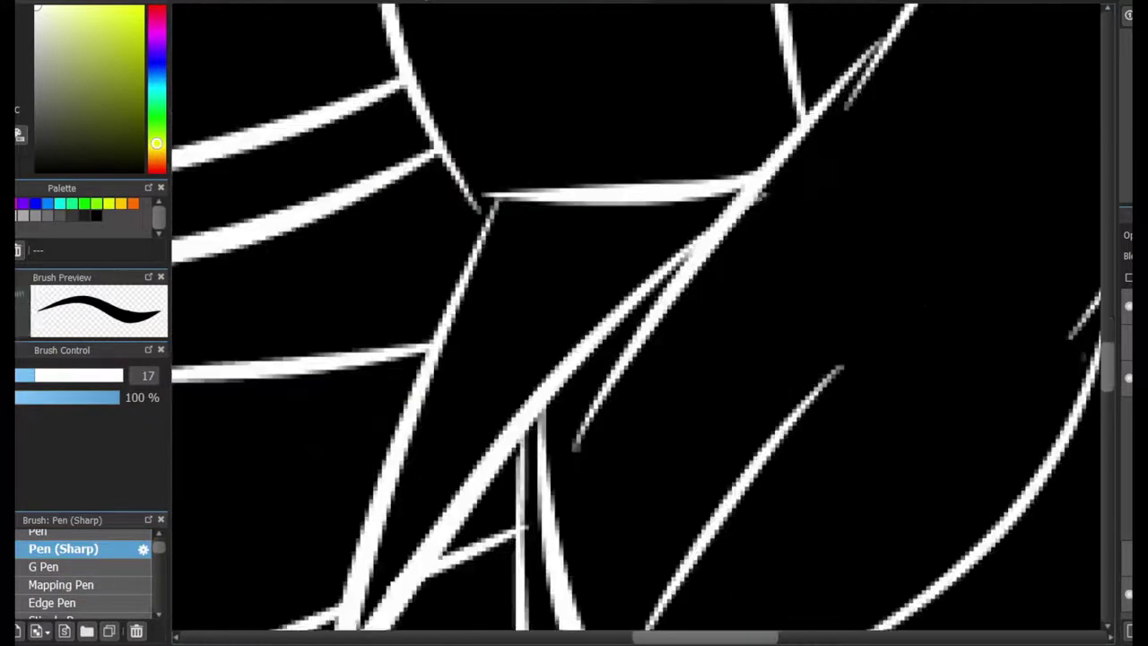
{"action": "key", "text": "e"}
{"action": "left_click_drag", "start_coordinate": [986, 430], "coordinate": [717, 273]}
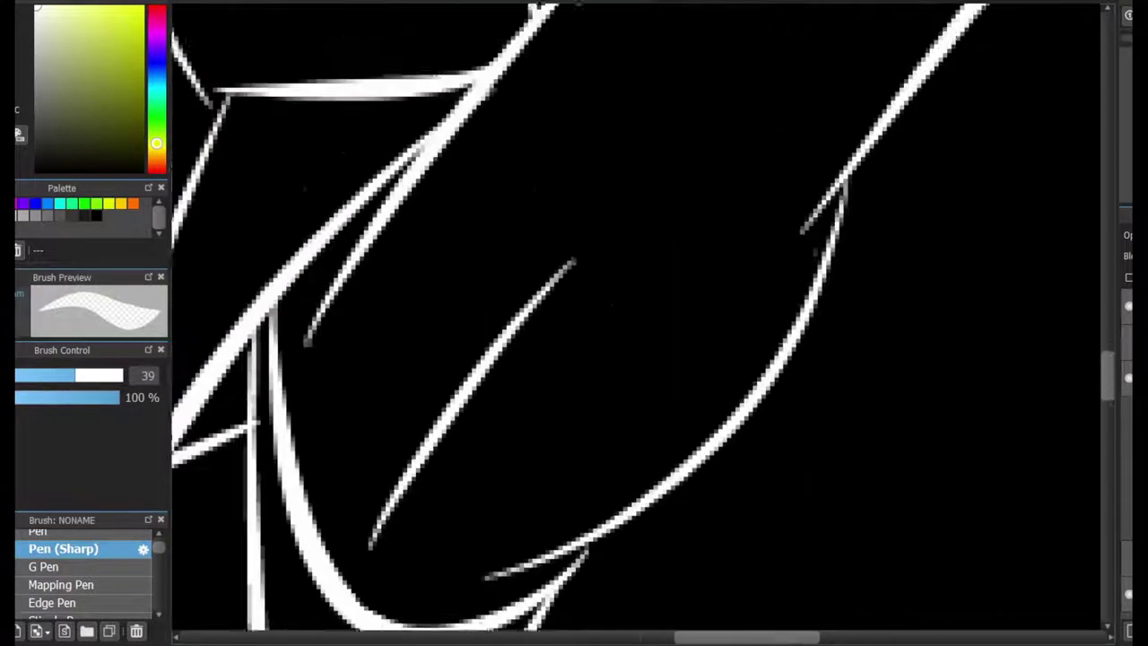
{"action": "mouse_move", "coordinate": [811, 190]}
{"action": "left_mouse_down"}
{"action": "mouse_move", "coordinate": [780, 302]}
{"action": "mouse_move", "coordinate": [502, 511]}
{"action": "left_mouse_up"}
{"action": "key", "text": "b"}
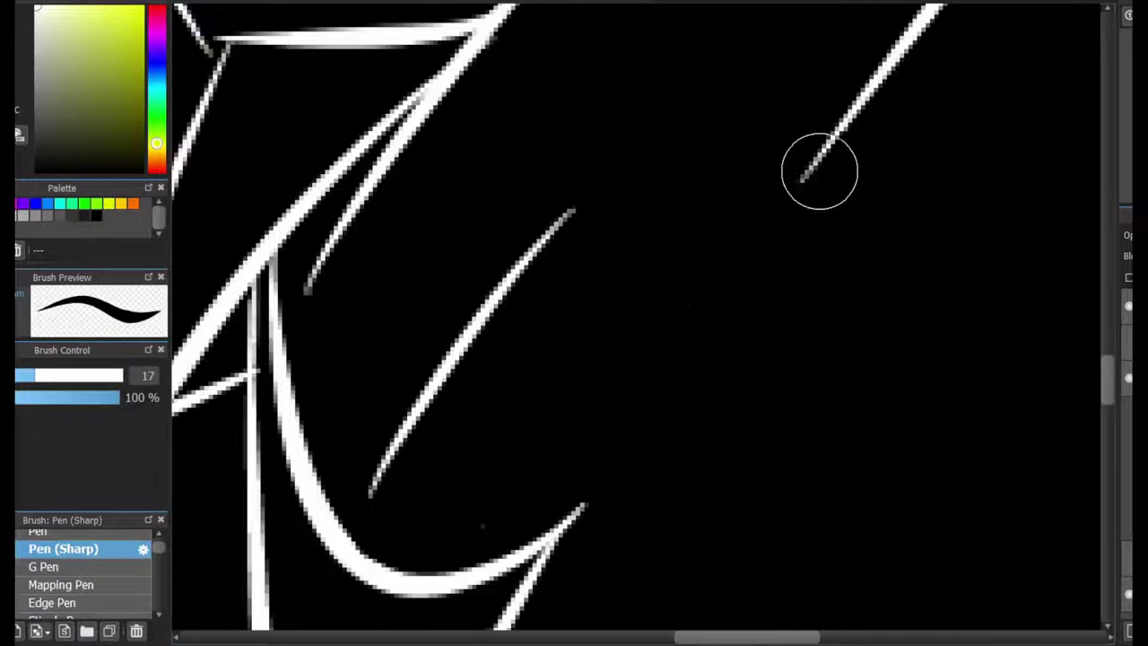
{"action": "left_click_drag", "start_coordinate": [628, 466], "coordinate": [822, 161]}
{"action": "scroll", "coordinate": [383, 492], "scroll_direction": "down", "scroll_amount": 5}
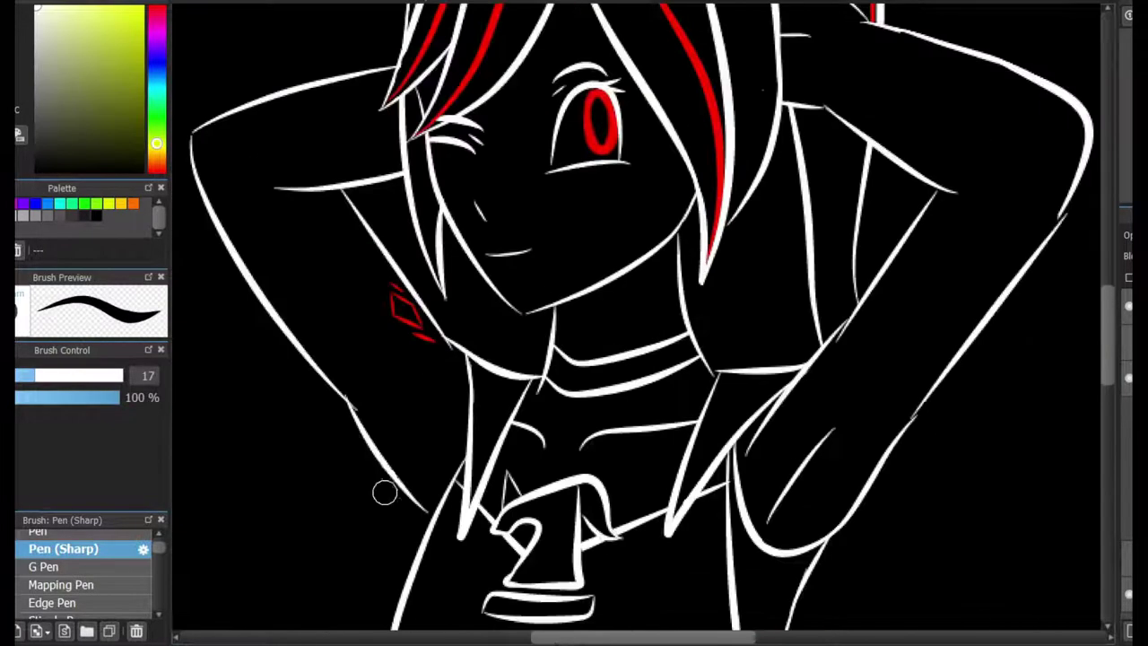
{"action": "scroll", "coordinate": [384, 491], "scroll_direction": "up", "scroll_amount": 2}
{"action": "mouse_move", "coordinate": [1069, 259]}
{"action": "left_mouse_down"}
{"action": "mouse_move", "coordinate": [1038, 528]}
{"action": "mouse_move", "coordinate": [1103, 361]}
{"action": "mouse_move", "coordinate": [995, 182]}
{"action": "left_mouse_up"}
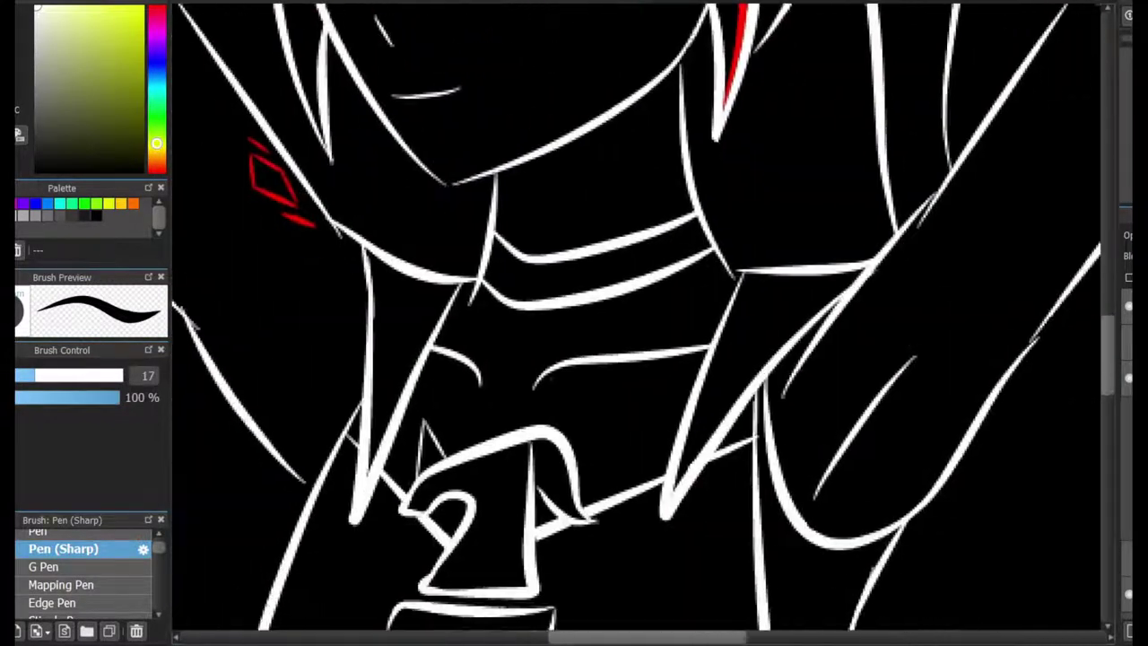
Switch to red and draw a diamond with two partial diamonds on the neck just above the choker.
{"action": "scroll", "coordinate": [516, 202], "scroll_direction": "up", "scroll_amount": 2}
{"action": "key", "text": "x"}
{"action": "key", "text": "ctrl+z"}
{"action": "left_click_drag", "start_coordinate": [579, 236], "coordinate": [550, 296]}
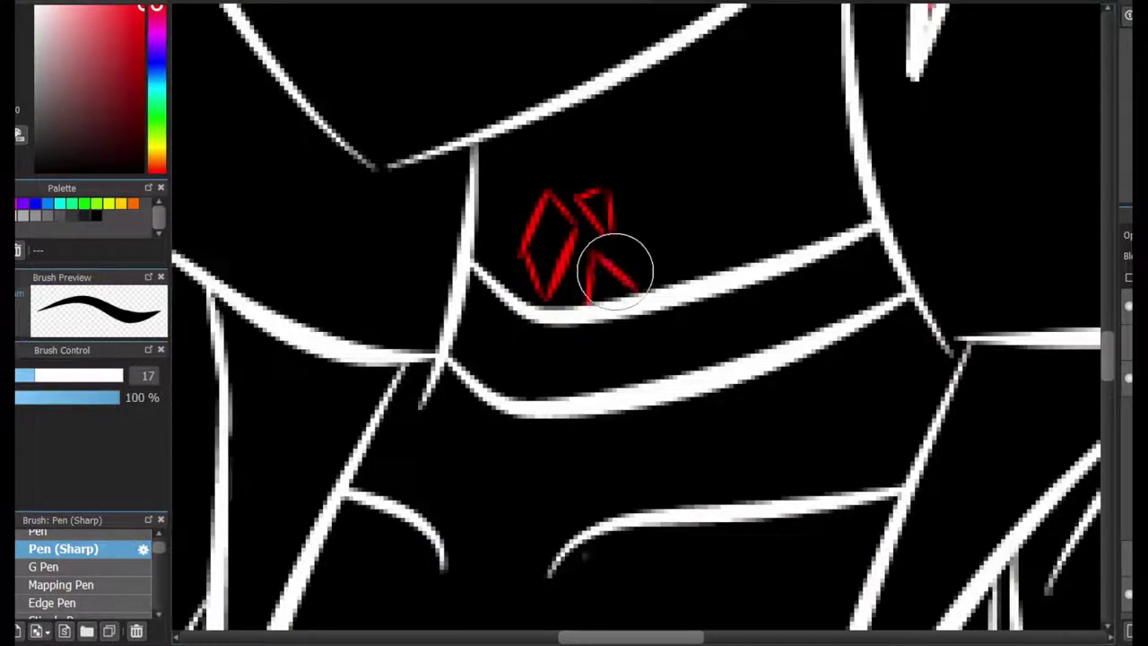
{"action": "scroll", "coordinate": [615, 270], "scroll_direction": "down", "scroll_amount": 3}
{"action": "left_click_drag", "start_coordinate": [615, 270], "coordinate": [623, 175]}
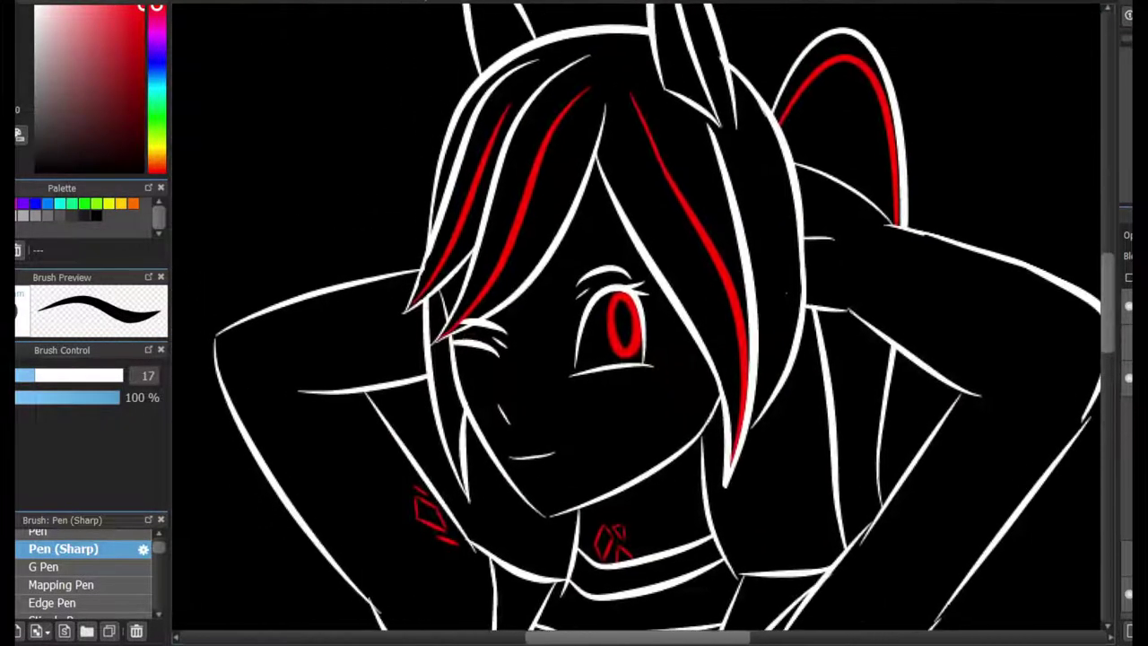
Draw a short slanted red blush stroke on the cheek below the open eye, undoing the earlier attempts.
{"action": "scroll", "coordinate": [546, 340], "scroll_direction": "up", "scroll_amount": 3}
{"action": "mouse_move", "coordinate": [548, 357]}
{"action": "left_mouse_down"}
{"action": "mouse_move", "coordinate": [556, 366]}
{"action": "mouse_move", "coordinate": [577, 356]}
{"action": "mouse_move", "coordinate": [408, 538]}
{"action": "mouse_move", "coordinate": [344, 434]}
{"action": "left_mouse_up"}
{"action": "key", "text": "ctrl+z"}
{"action": "left_click_drag", "start_coordinate": [700, 336], "coordinate": [694, 361]}
{"action": "key", "text": "ctrl+z"}
{"action": "left_click_drag", "start_coordinate": [476, 269], "coordinate": [464, 291]}
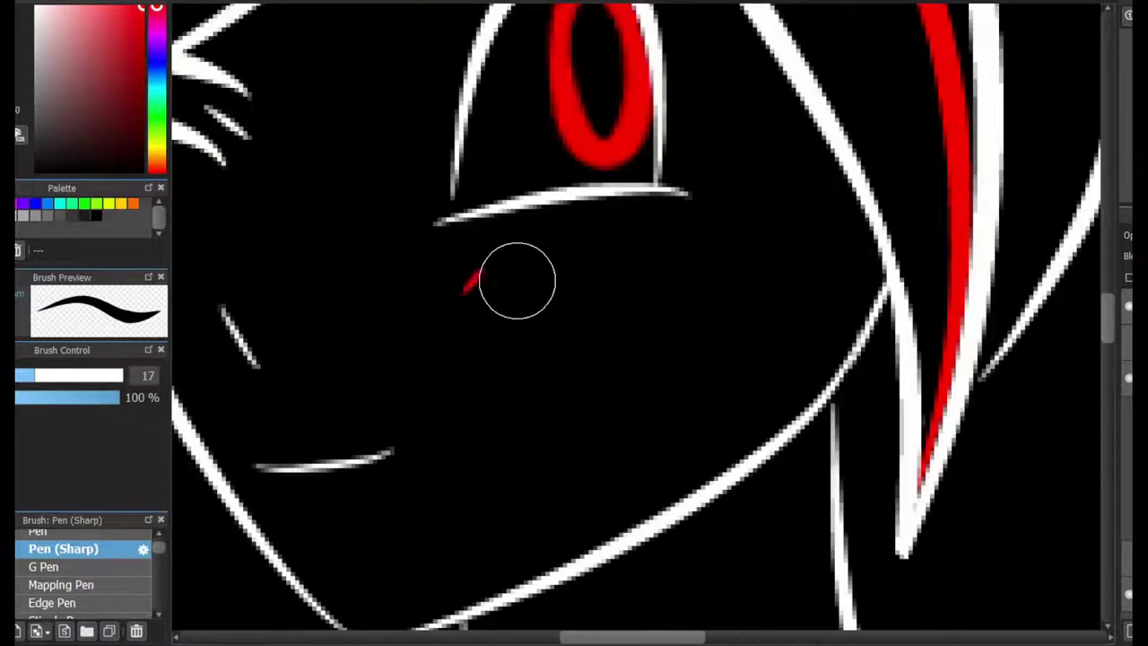
Erase the stray end of the ear outline where it runs past the head contour.
{"action": "scroll", "coordinate": [637, 323], "scroll_direction": "down", "scroll_amount": 3}
{"action": "scroll", "coordinate": [637, 323], "scroll_direction": "up", "scroll_amount": 2}
{"action": "scroll", "coordinate": [637, 323], "scroll_direction": "up", "scroll_amount": 4}
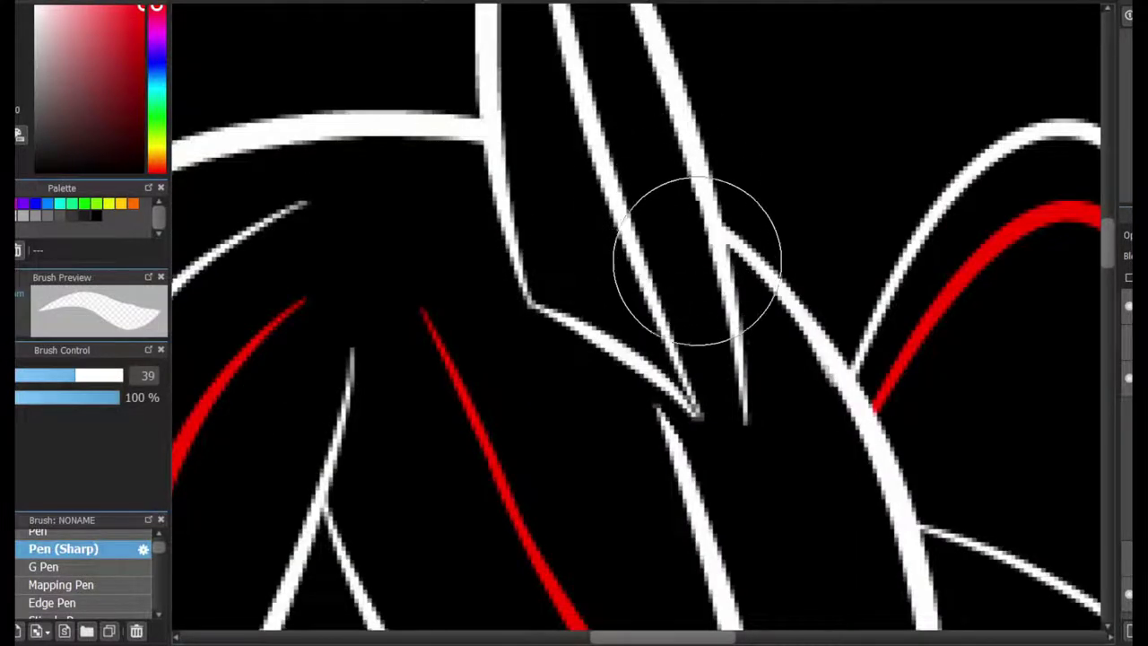
Redraw the white fold line at the skirt's side, from the hip beside the tail down to the canvas edge.
{"action": "scroll", "coordinate": [687, 256], "scroll_direction": "down", "scroll_amount": 5}
{"action": "scroll", "coordinate": [636, 323], "scroll_direction": "down", "scroll_amount": 5}
{"action": "scroll", "coordinate": [637, 323], "scroll_direction": "up", "scroll_amount": 5}
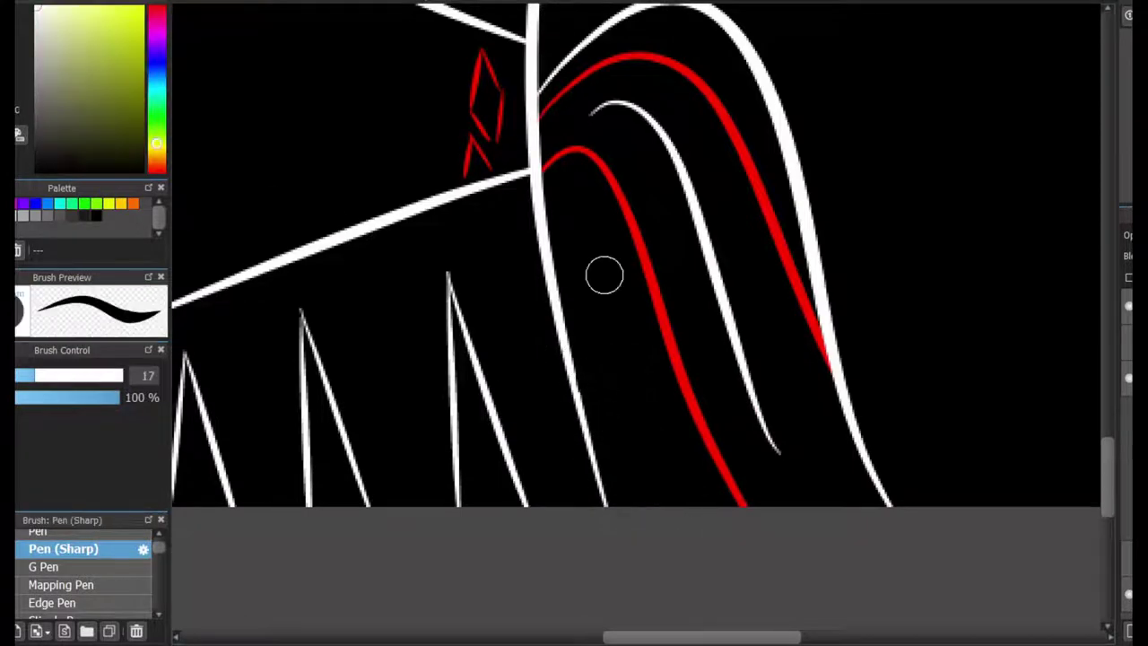
{"action": "left_click_drag", "start_coordinate": [549, 224], "coordinate": [660, 507]}
{"action": "key", "text": "ctrl+z"}
{"action": "left_click_drag", "start_coordinate": [545, 226], "coordinate": [682, 508]}
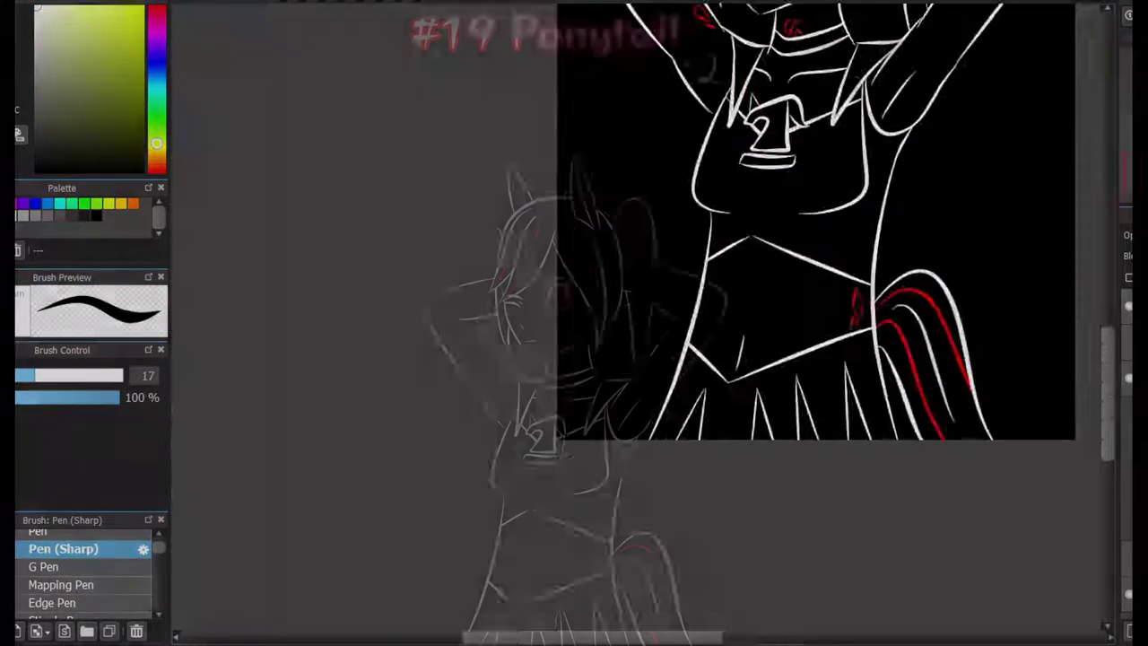